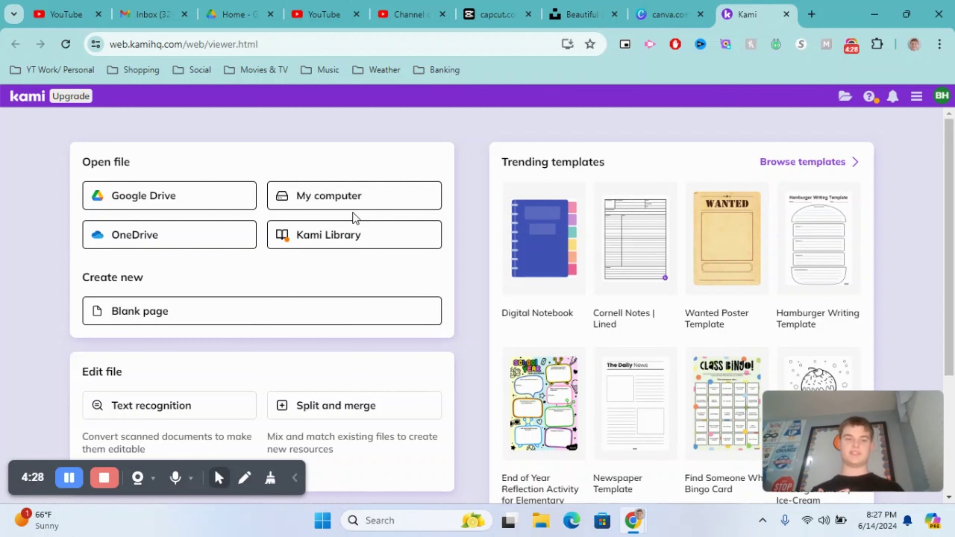
Step: Browse the template selection and filters in the Kami Library, then close the library
left_click(334, 237)
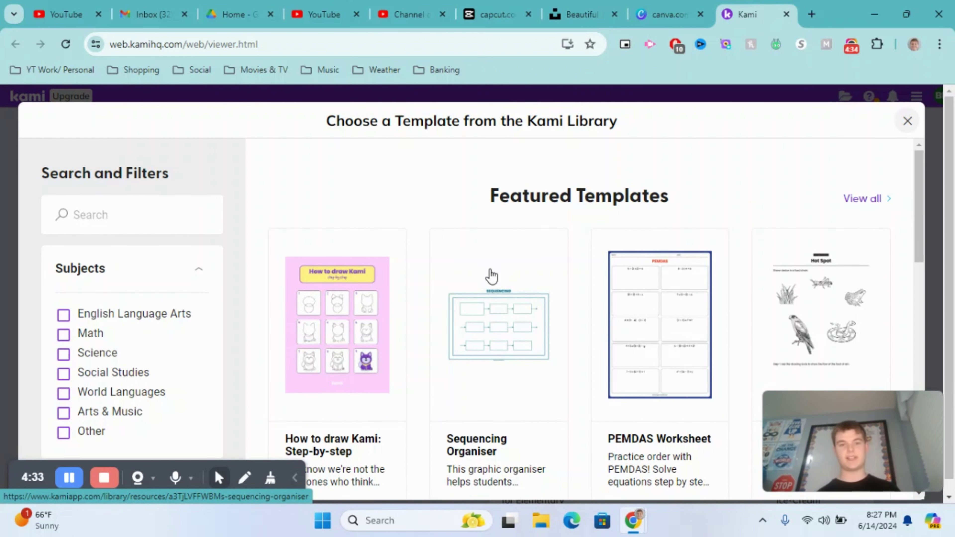
scroll(491, 277, "down", 8)
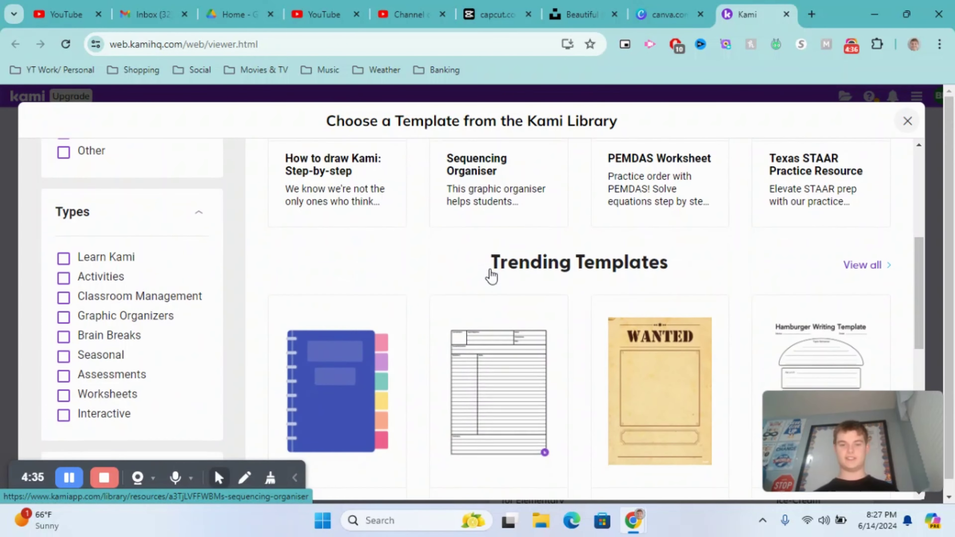
scroll(491, 276, "up", 8)
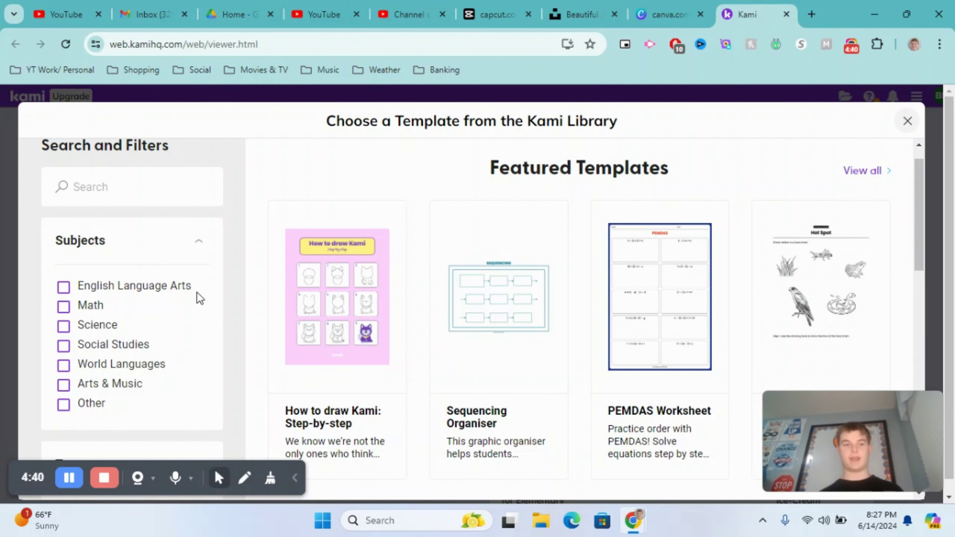
scroll(132, 323, "down", 5)
scroll(130, 308, "down", 10)
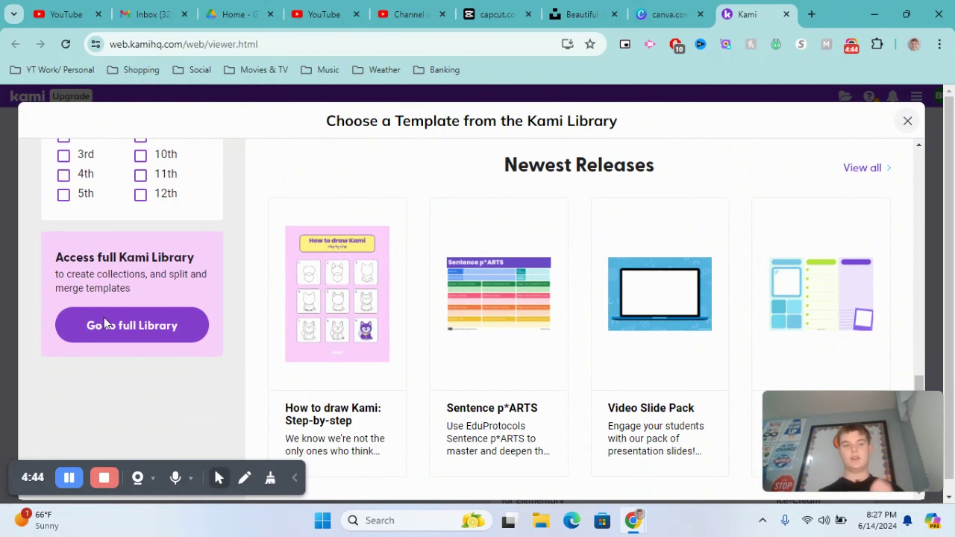
left_click(906, 120)
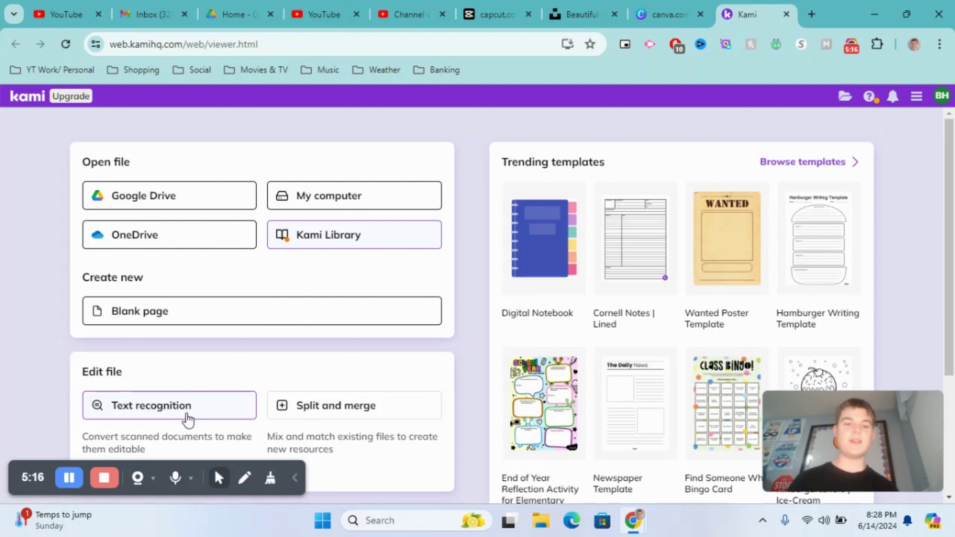
Step: Examine the dashboard's Edit file options for text recognition and for splitting and merging files
scroll(307, 413, "down", 3)
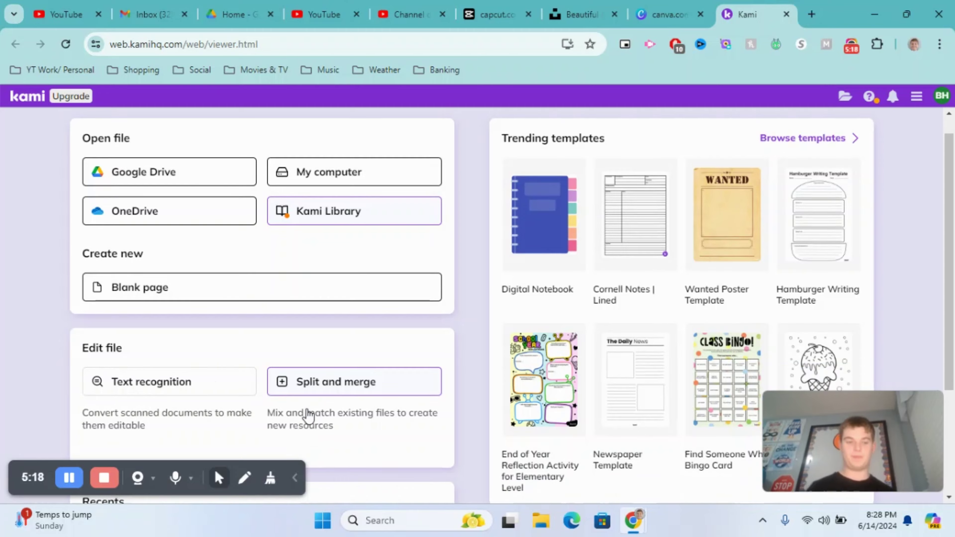
scroll(307, 414, "up", 3)
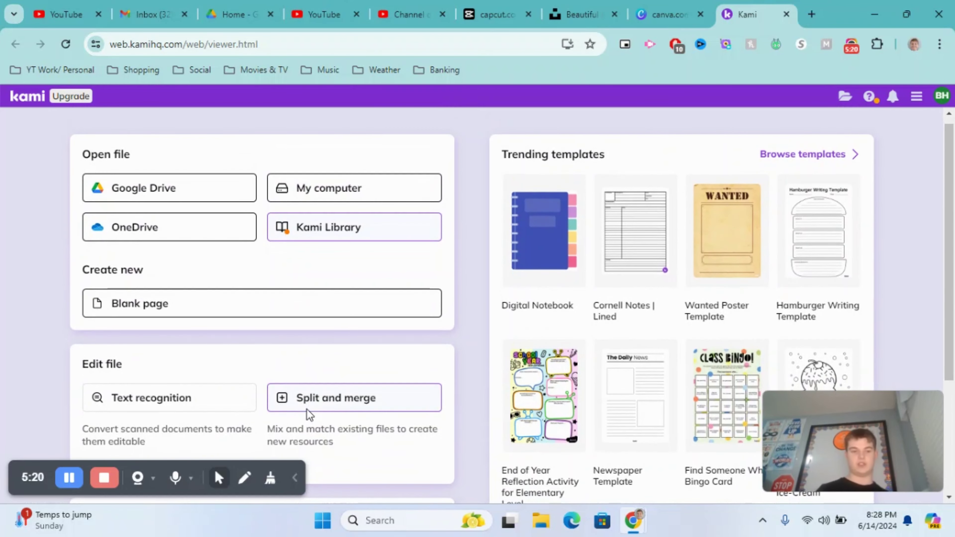
scroll(307, 410, "down", 1)
scroll(307, 410, "up", 1)
scroll(307, 409, "down", 1)
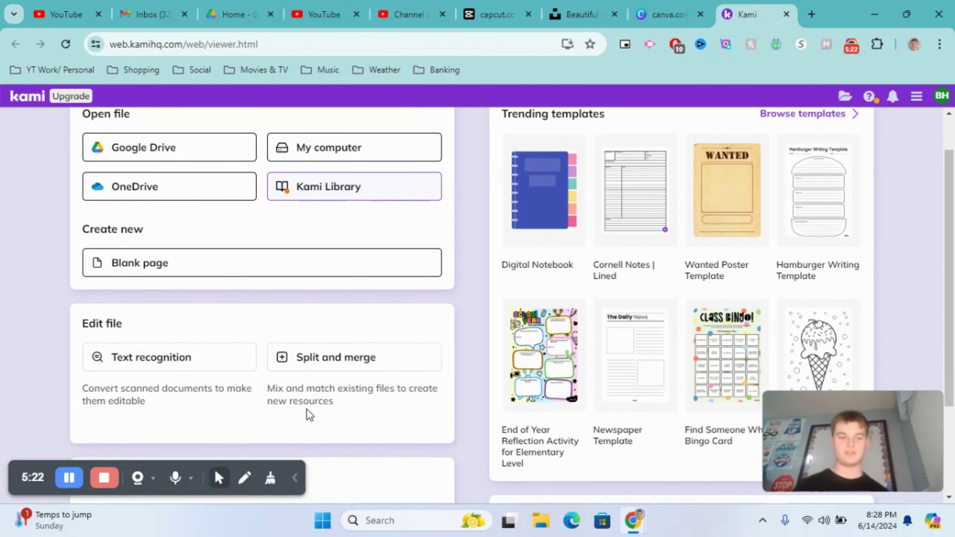
scroll(307, 409, "up", 1)
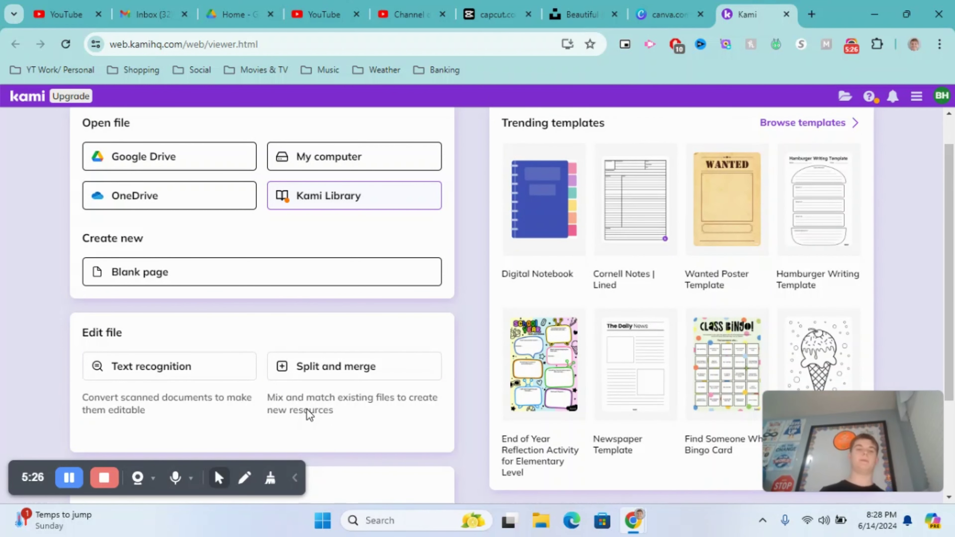
scroll(309, 413, "up", 1)
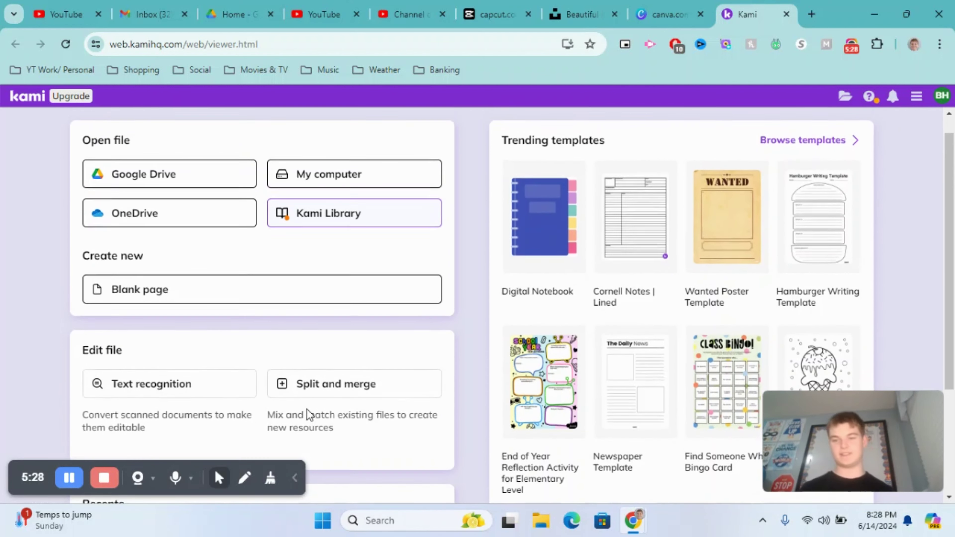
scroll(307, 410, "up", 1)
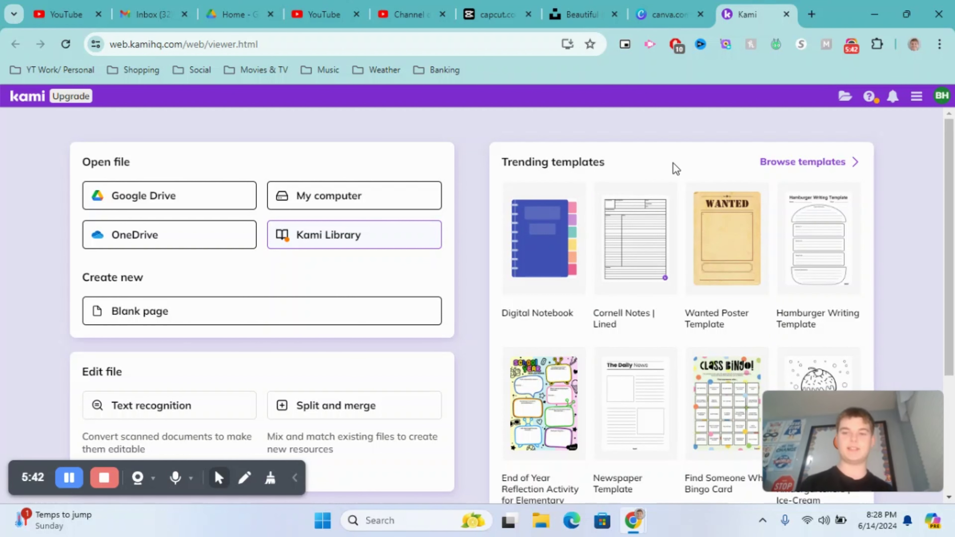
Step: Browse the full template library, examine its popular templates and its subject, type and grade filters, and return to the dashboard
left_click(776, 166)
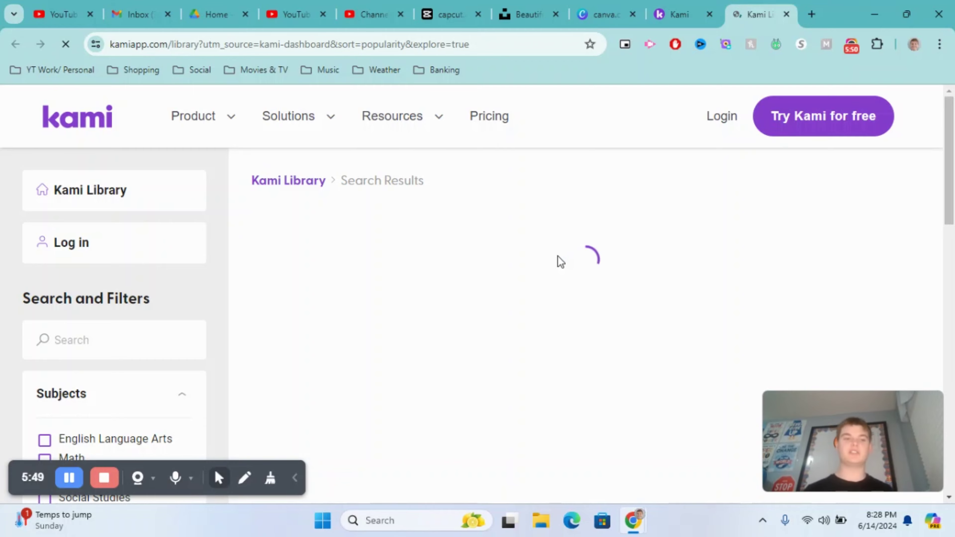
scroll(454, 337, "down", 15)
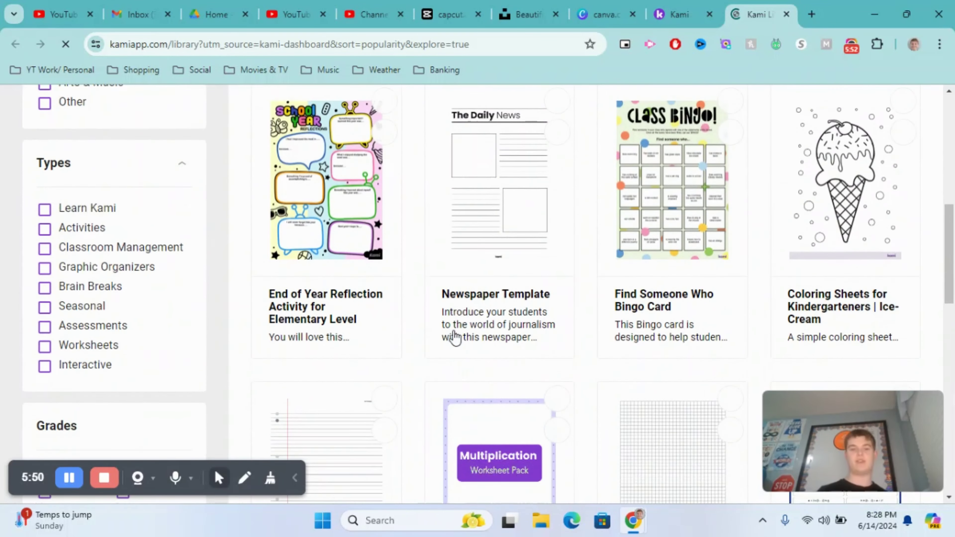
scroll(453, 337, "up", 2)
scroll(625, 245, "up", 3)
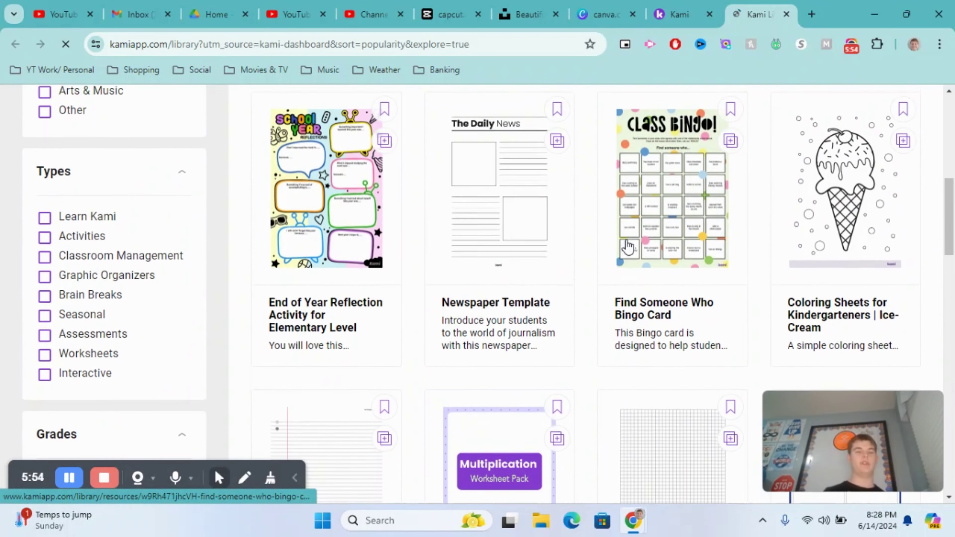
scroll(361, 258, "up", 4)
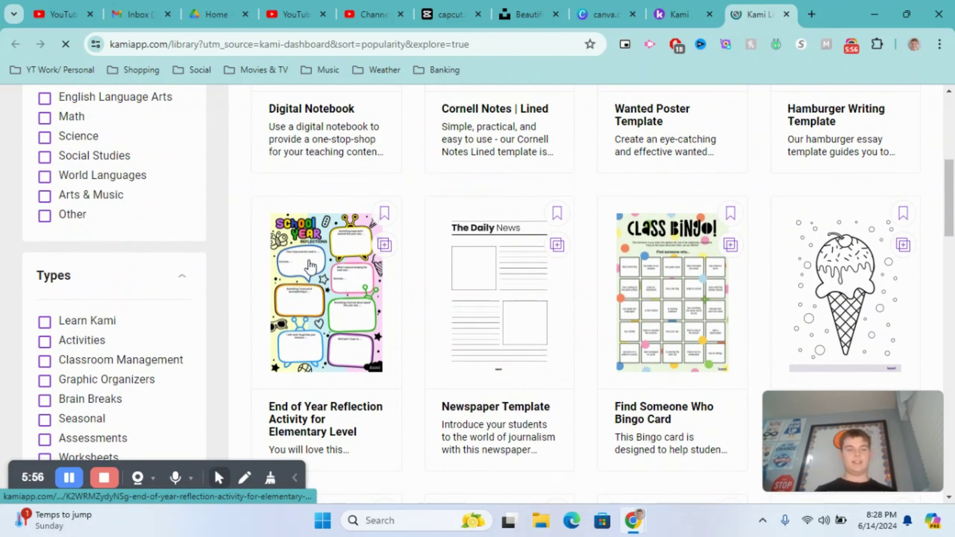
scroll(197, 252, "up", 4)
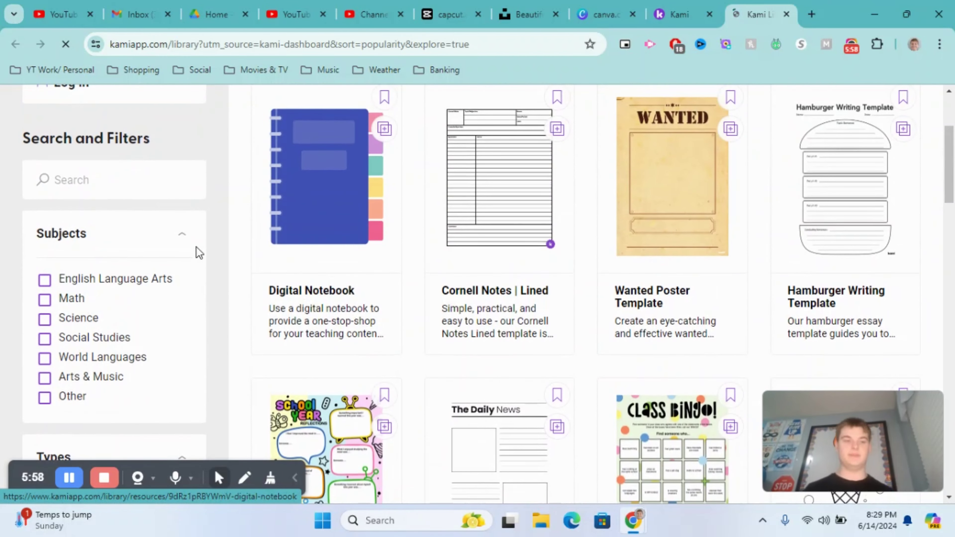
scroll(143, 250, "down", 3)
scroll(107, 340, "down", 1)
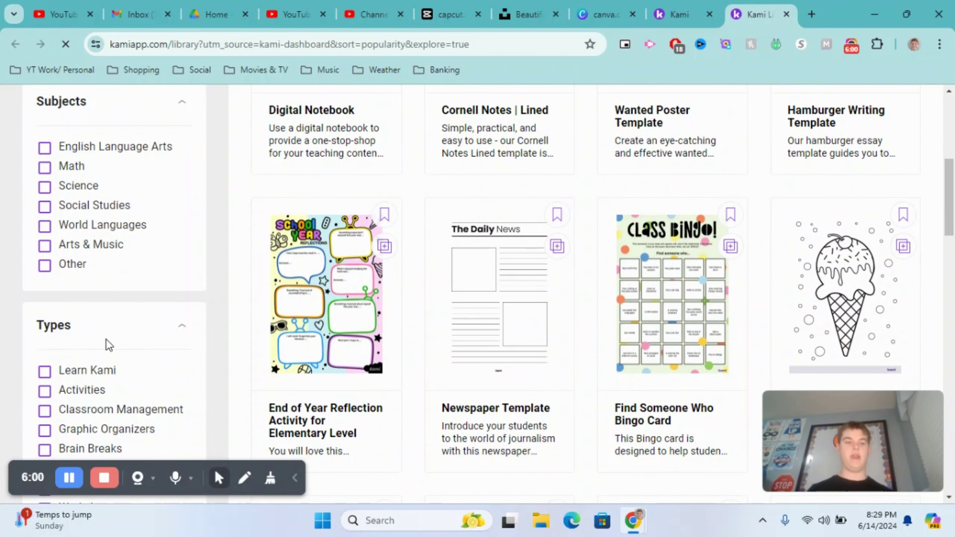
scroll(107, 340, "up", 3)
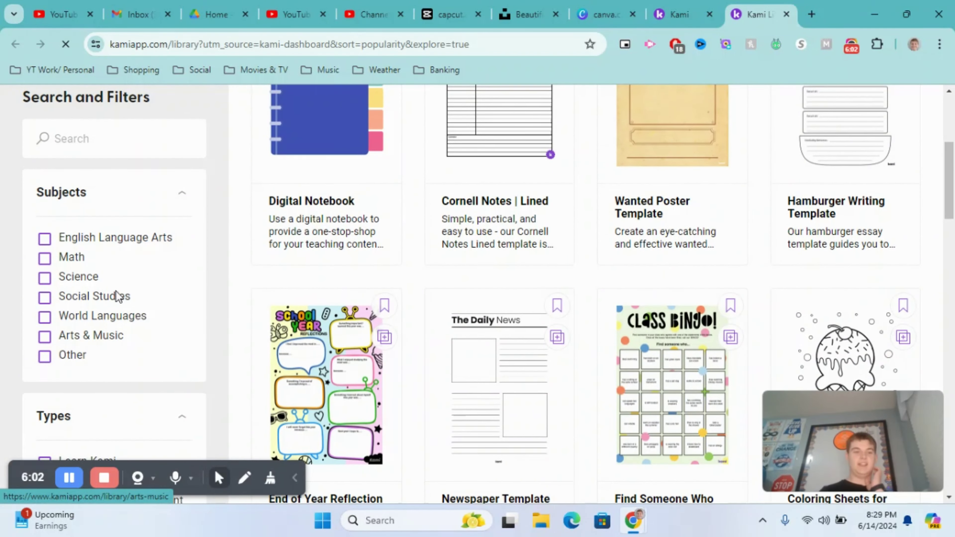
scroll(111, 239, "down", 8)
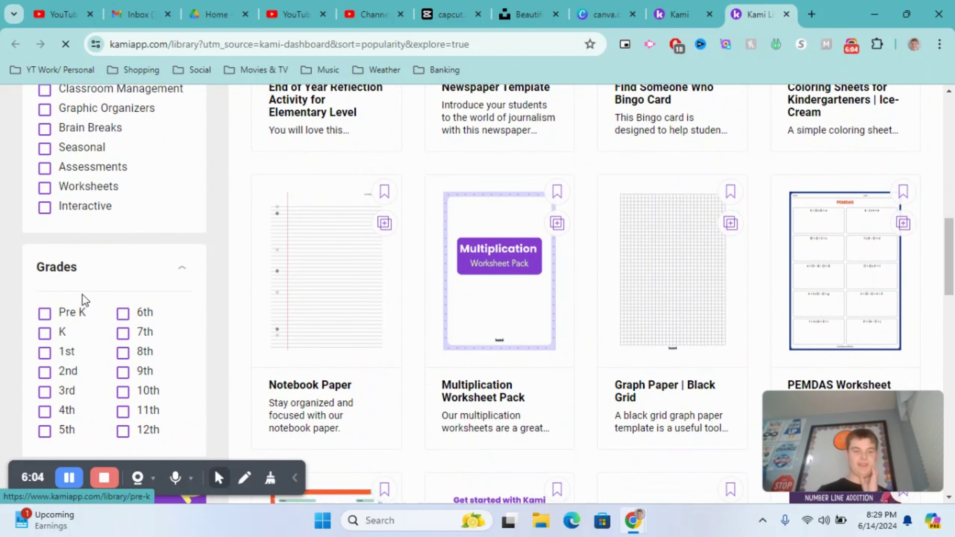
scroll(84, 300, "down", 4)
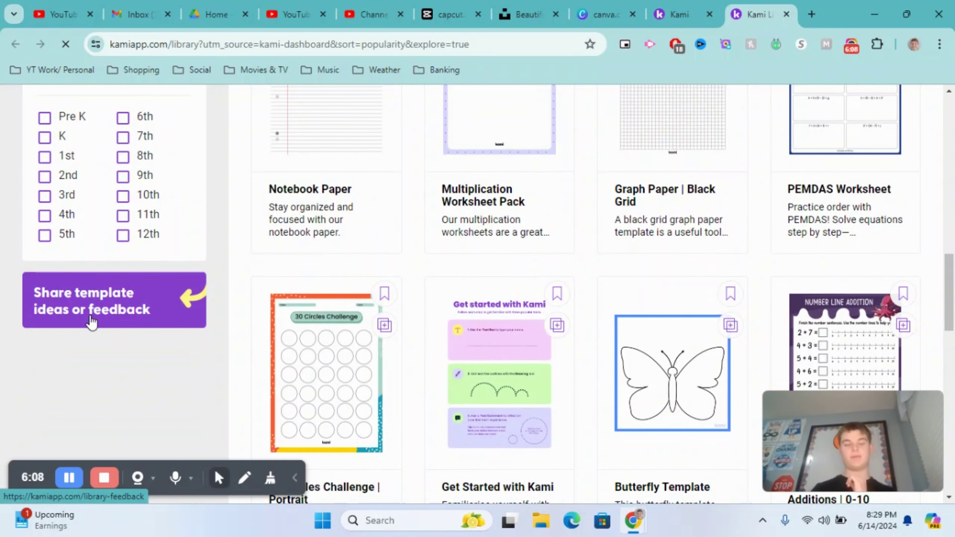
scroll(91, 322, "up", 12)
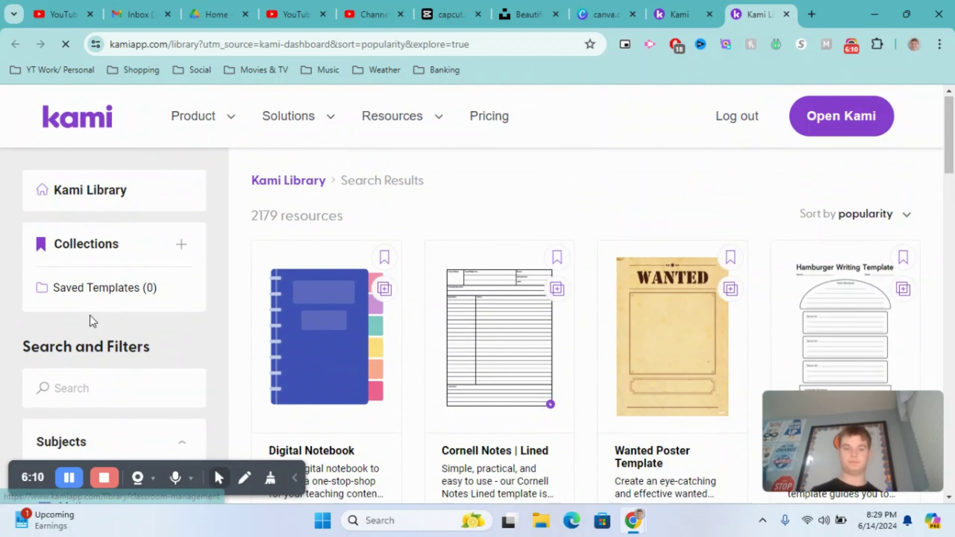
left_click(786, 14)
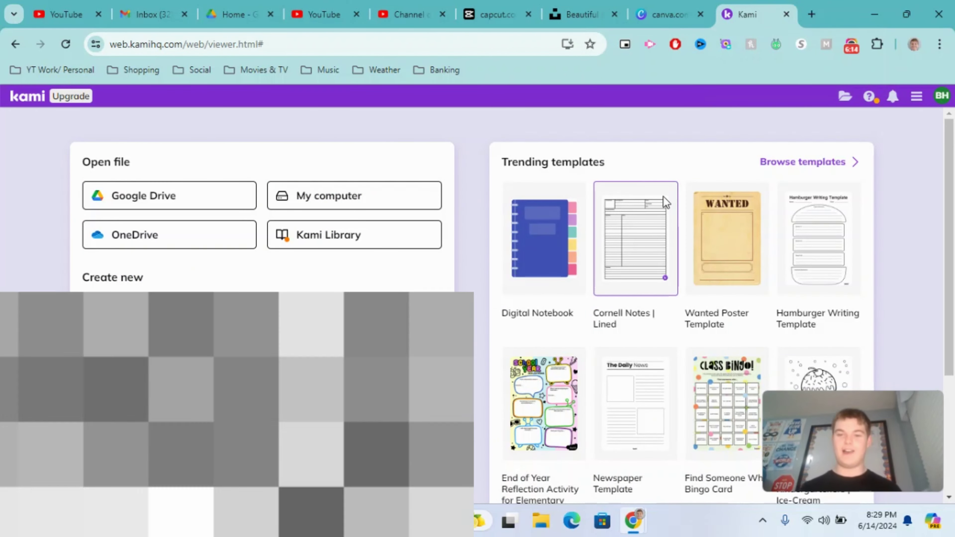
Step: Review the Tutorials section of the dashboard, including the guides on getting started and sharing assignments
scroll(664, 197, "down", 4)
scroll(663, 198, "down", 1)
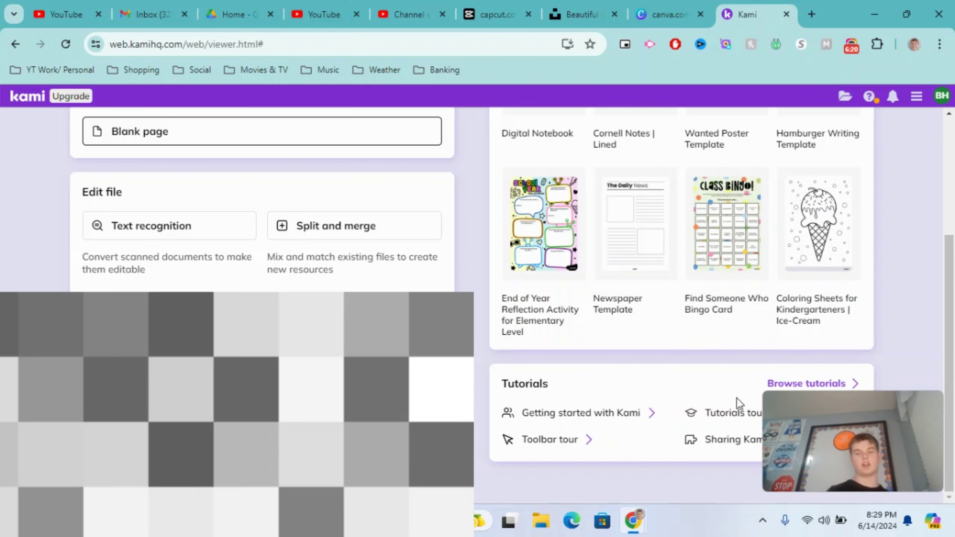
mouse_move(794, 409)
left_click_drag(802, 424, 814, 302)
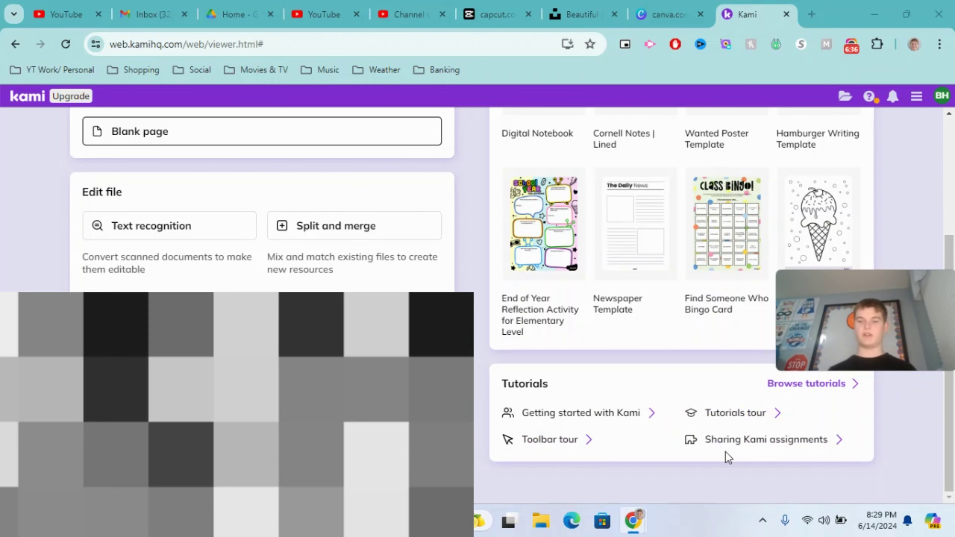
scroll(726, 454, "up", 1)
scroll(726, 453, "up", 5)
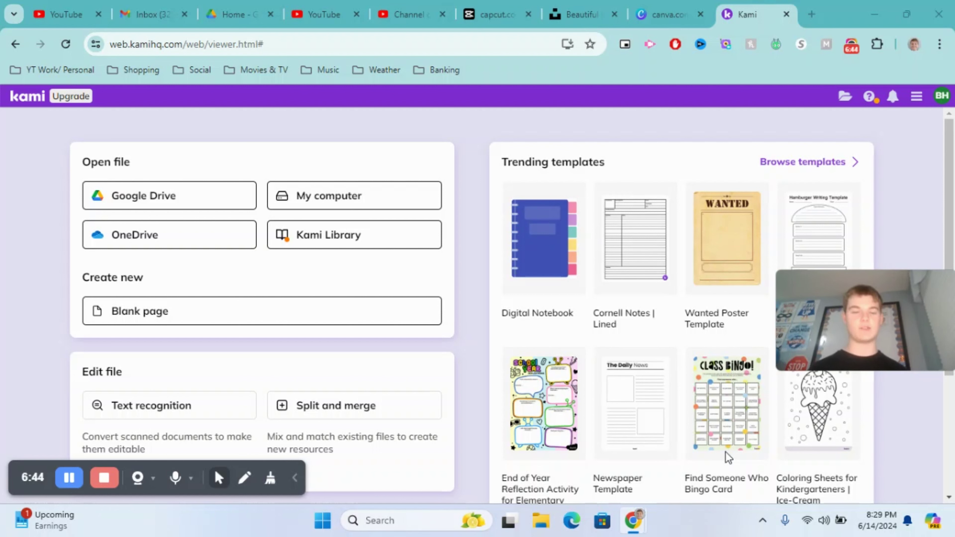
left_click(726, 453)
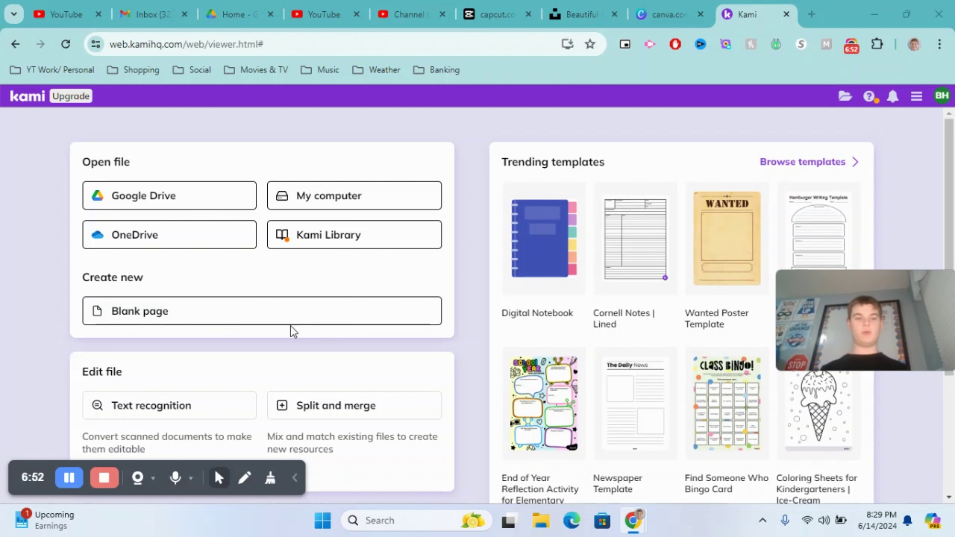
Step: Start a new blank page document, trying the Grid and Music Sheet page types before setting the type back to Blank
left_click(246, 321)
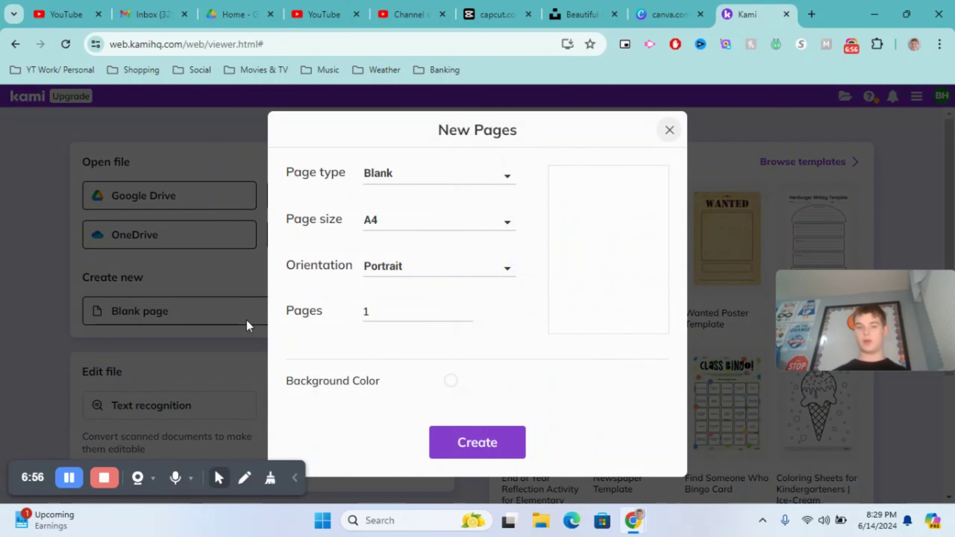
left_click(430, 186)
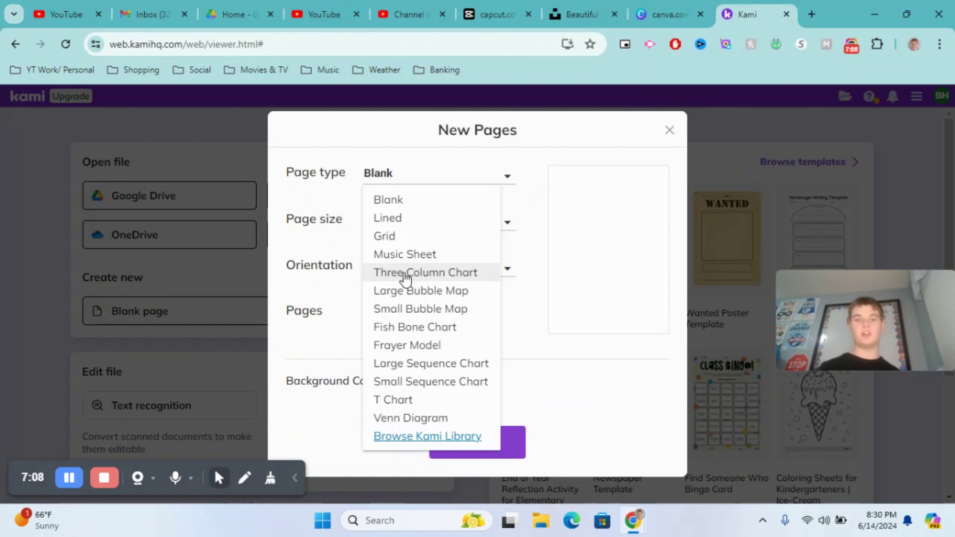
left_click(392, 237)
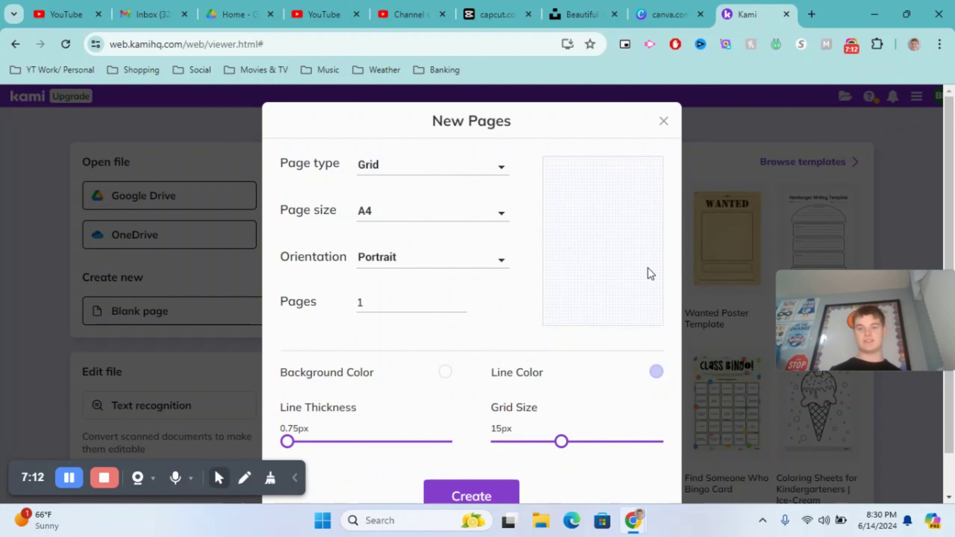
left_click(448, 173)
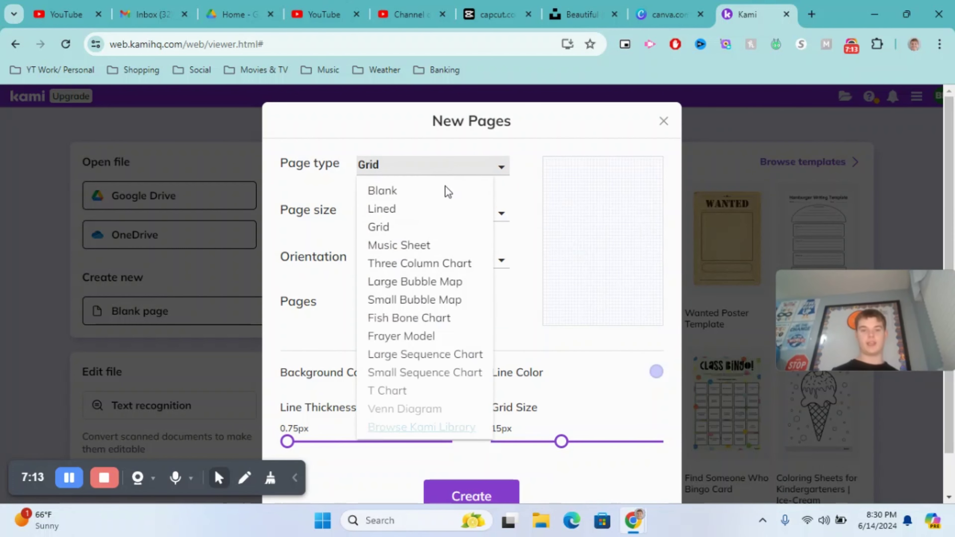
left_click(394, 248)
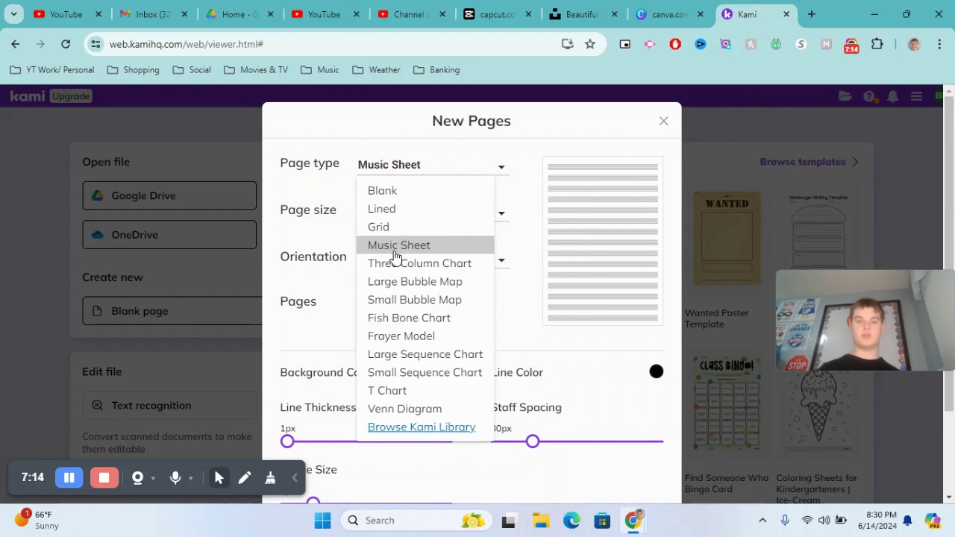
left_click(415, 166)
left_click(388, 191)
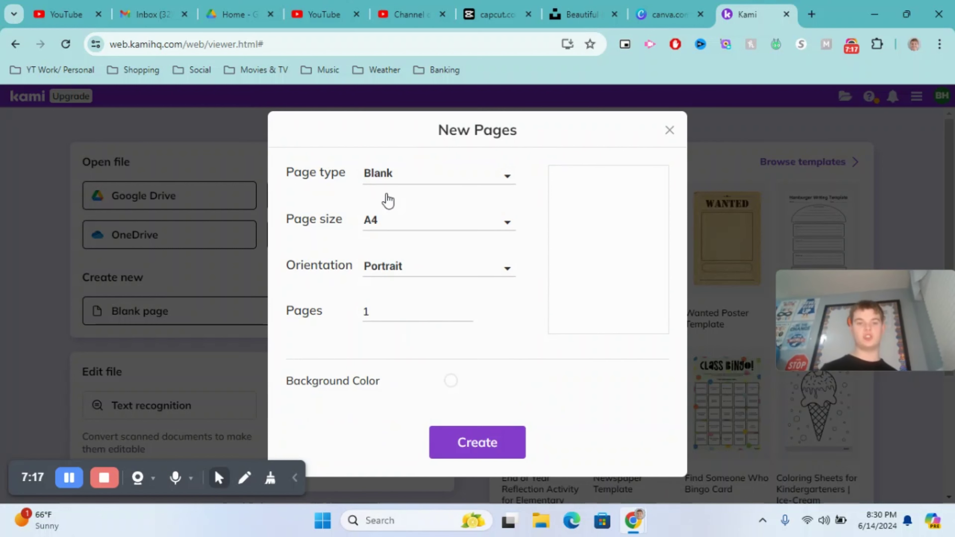
Step: Check the page size and orientation choices for the new document without changing them
left_click(411, 223)
left_click(321, 207)
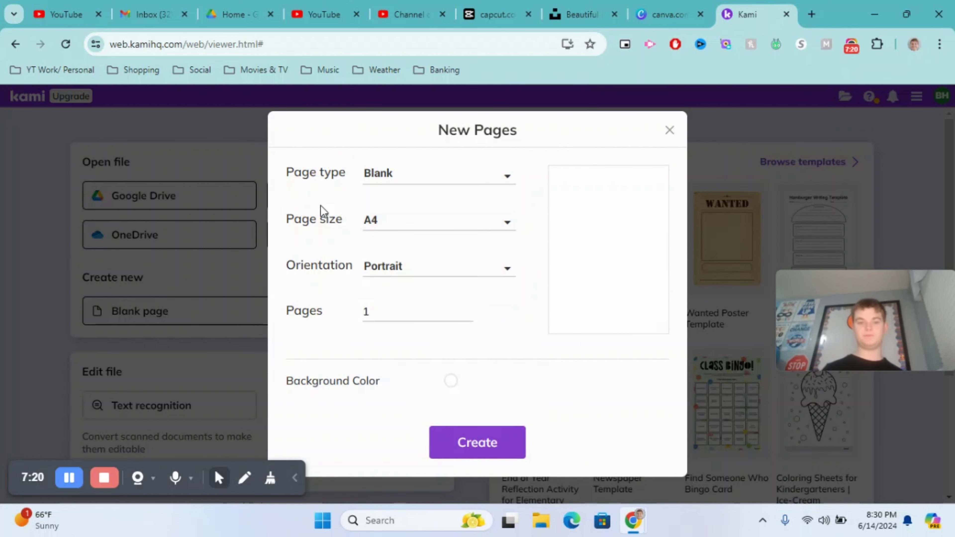
left_click(390, 266)
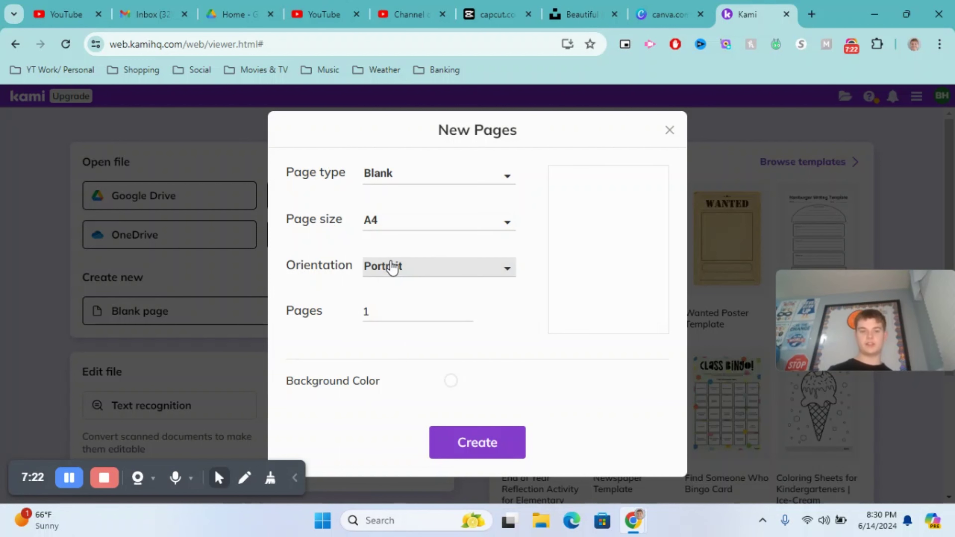
left_click(490, 292)
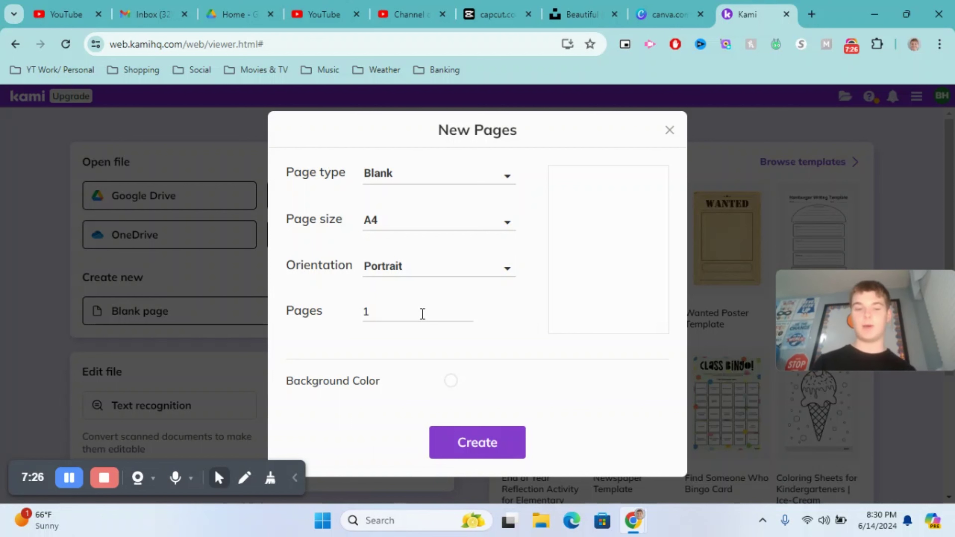
Step: Set the new document's background colour to dark red and create the single-page A4 portrait document
left_click(452, 381)
left_click(599, 317)
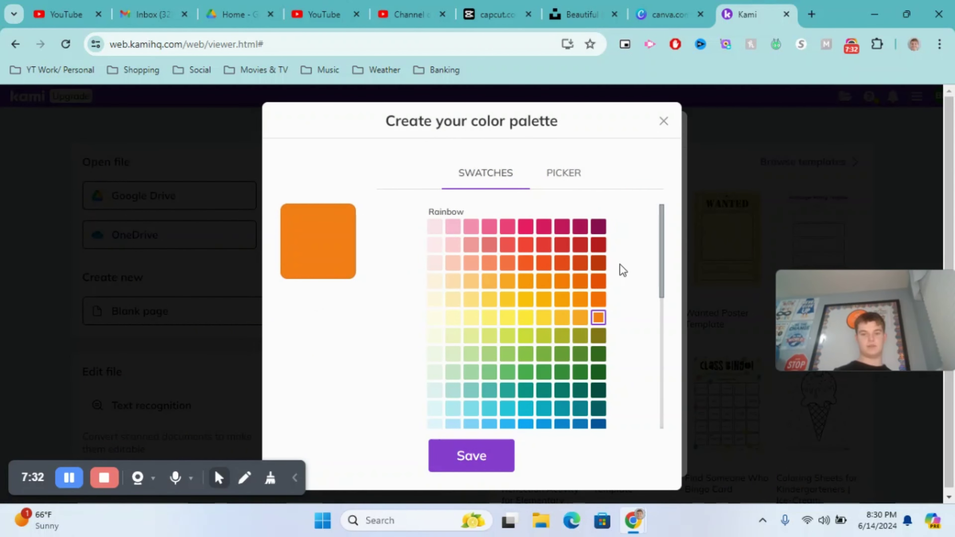
left_click(598, 246)
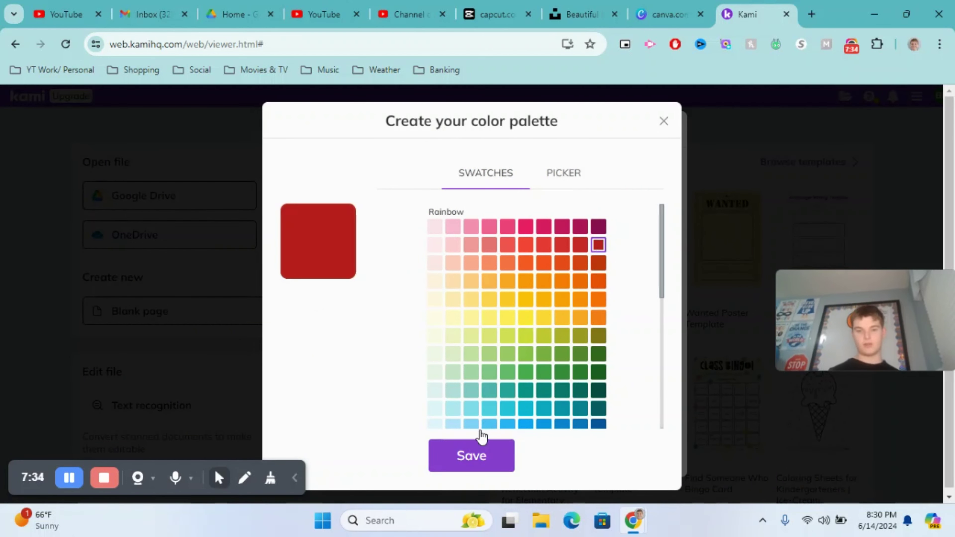
left_click(475, 446)
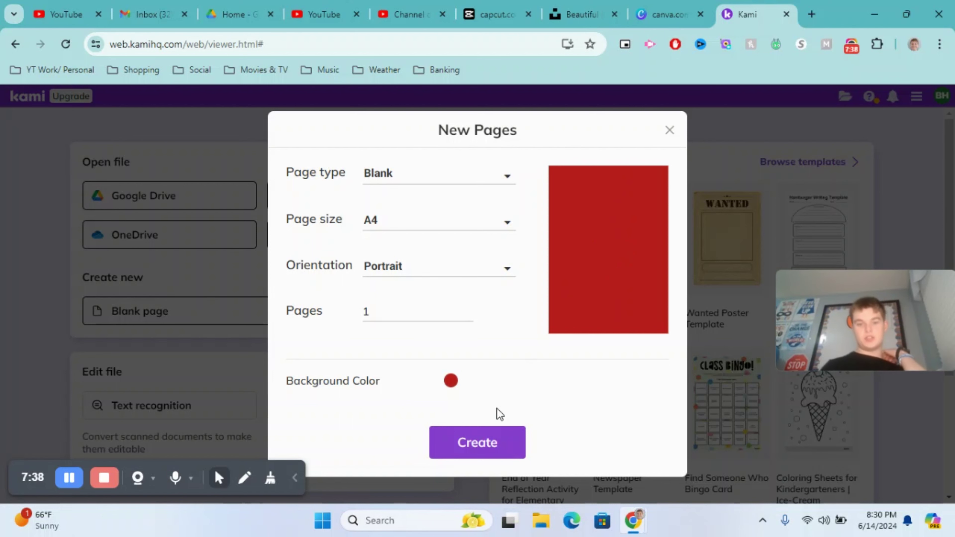
left_click(485, 438)
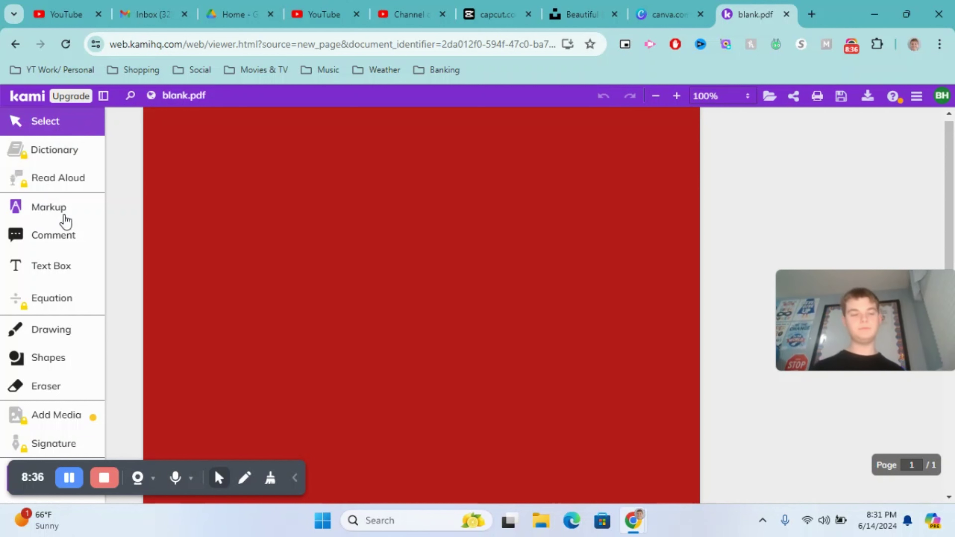
Step: Set the markup colour to black and draw a large freehand highlight scribble across the upper part of the page
left_click(45, 208)
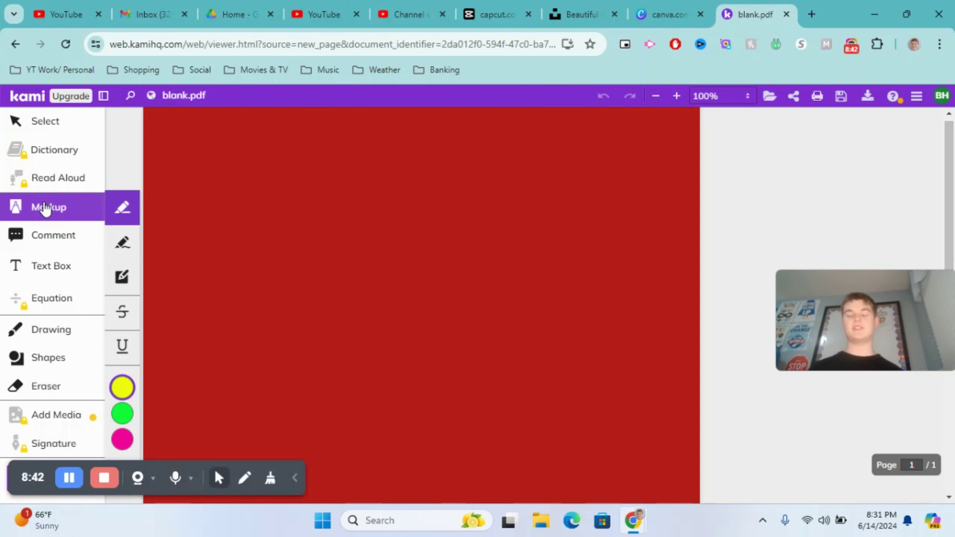
left_click(121, 388)
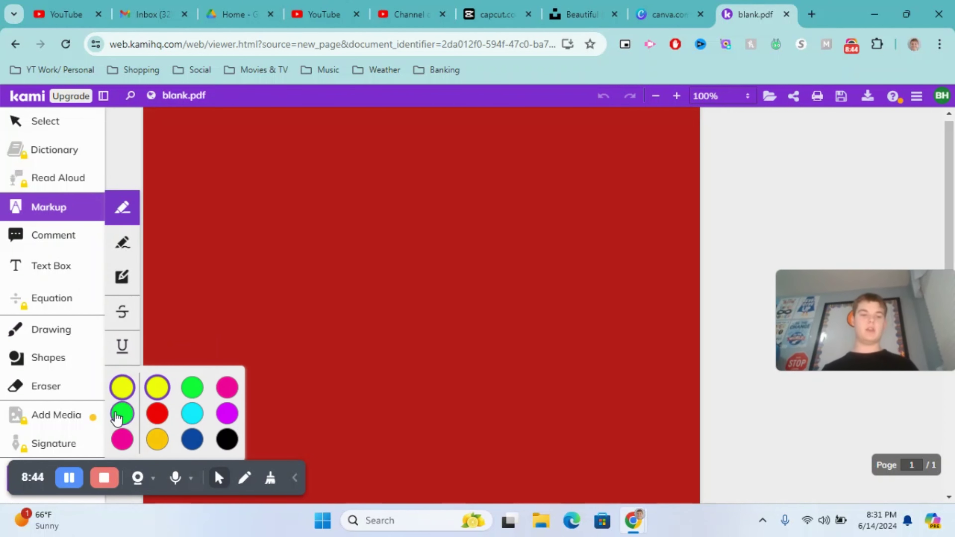
left_click(227, 439)
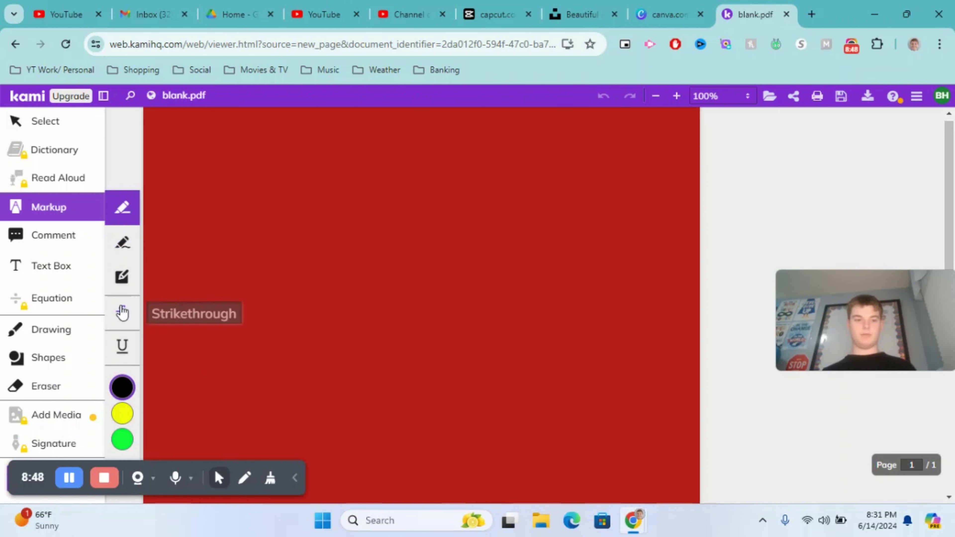
left_click(123, 247)
mouse_move(248, 203)
left_mouse_down()
mouse_move(333, 235)
mouse_move(521, 216)
mouse_move(292, 312)
mouse_move(505, 348)
mouse_move(366, 218)
mouse_move(353, 229)
left_mouse_up()
Step: Draw black box highlights over the scribble and beneath it, plus a thin one above the lower box
left_click(122, 277)
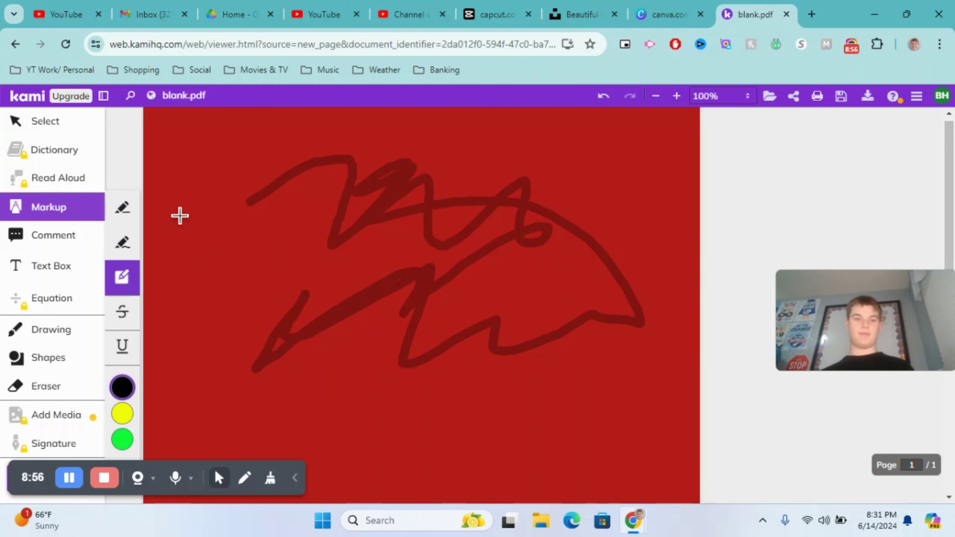
left_click_drag(180, 217, 285, 271)
left_click_drag(342, 300, 409, 314)
mouse_move(378, 399)
left_mouse_down()
mouse_move(625, 398)
mouse_move(479, 469)
mouse_move(604, 407)
mouse_move(617, 450)
left_mouse_up()
left_click_drag(566, 378, 626, 381)
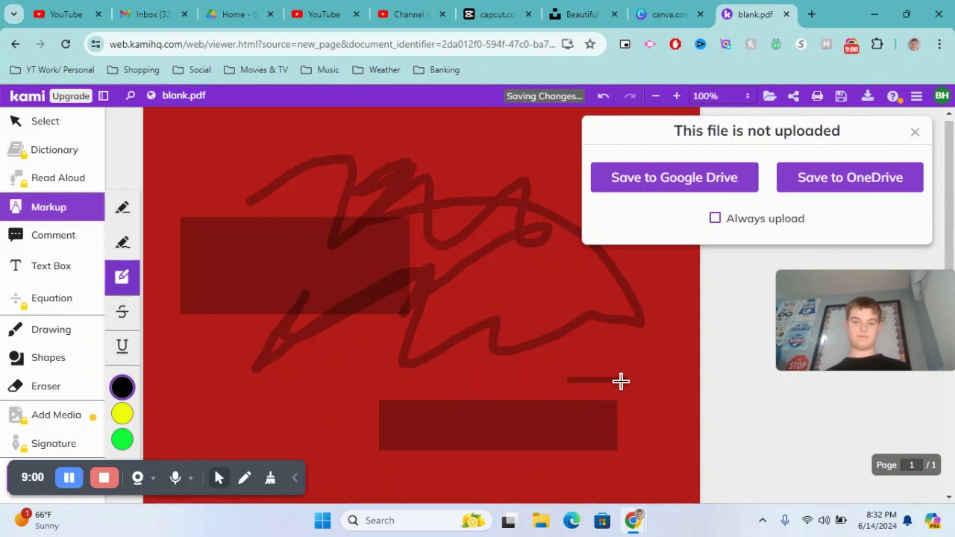
Step: Show the Strikethrough and Underline markup tools, and set the underline colour to pink
left_click(122, 320)
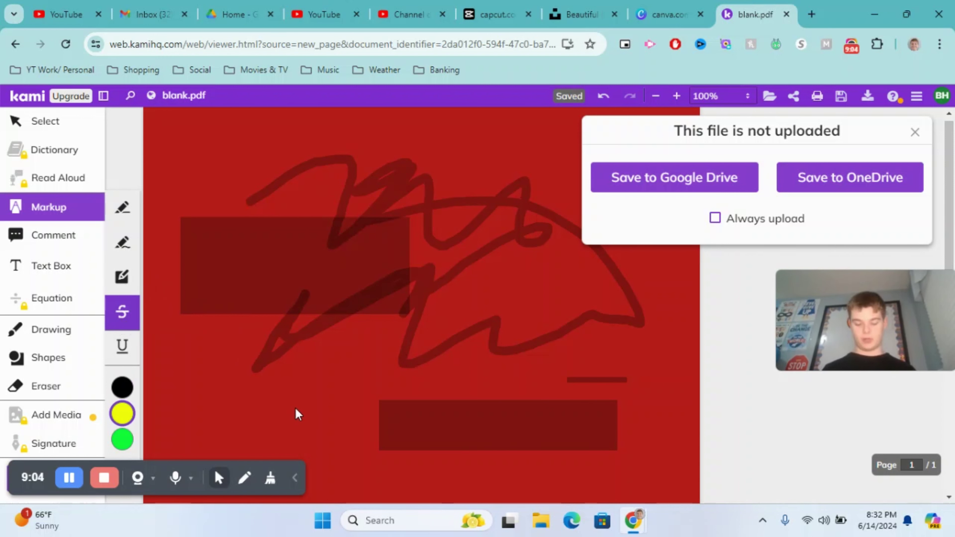
left_click(139, 356)
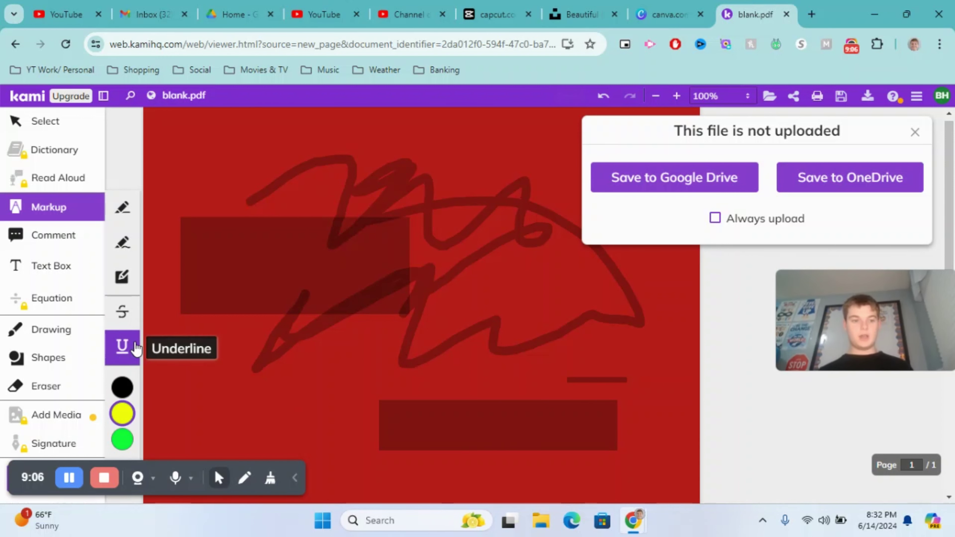
mouse_move(126, 437)
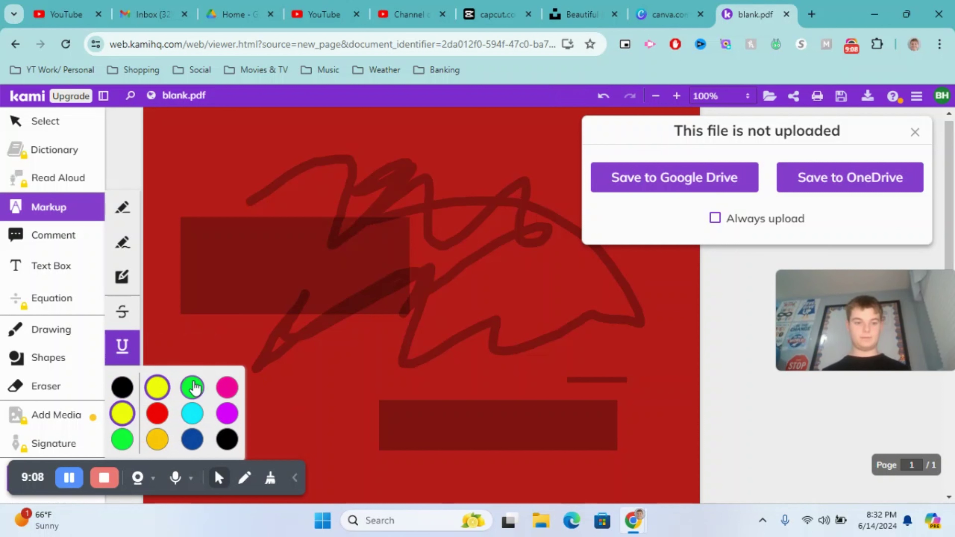
left_click(227, 387)
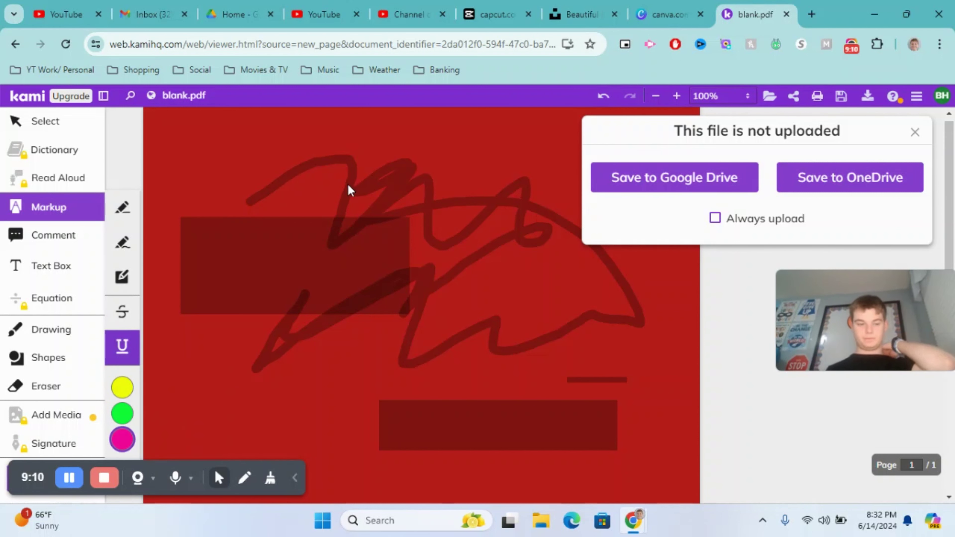
Step: Dismiss the cloud upload prompt and add a yellow comment reading "This is my work" below the lower box highlight
left_click(66, 236)
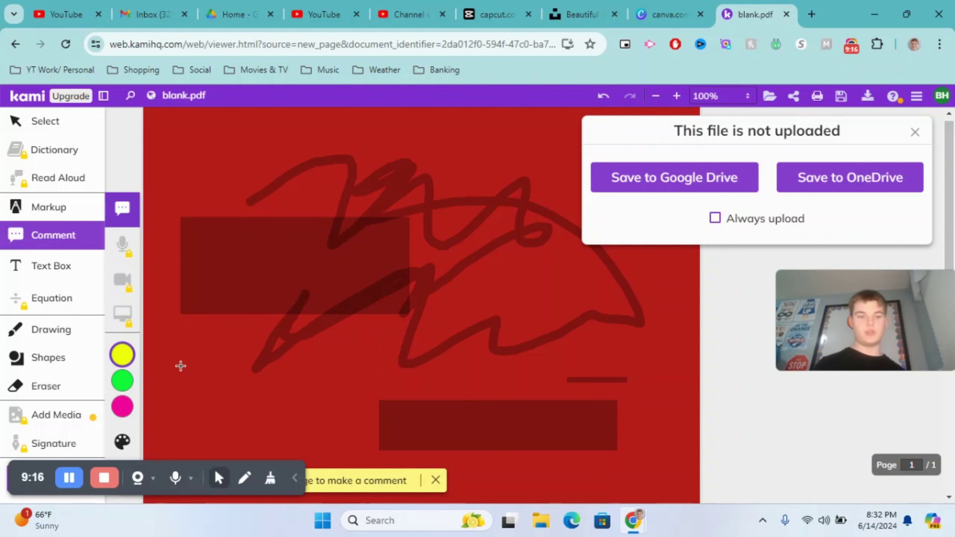
scroll(292, 402, "down", 5)
left_click(254, 301)
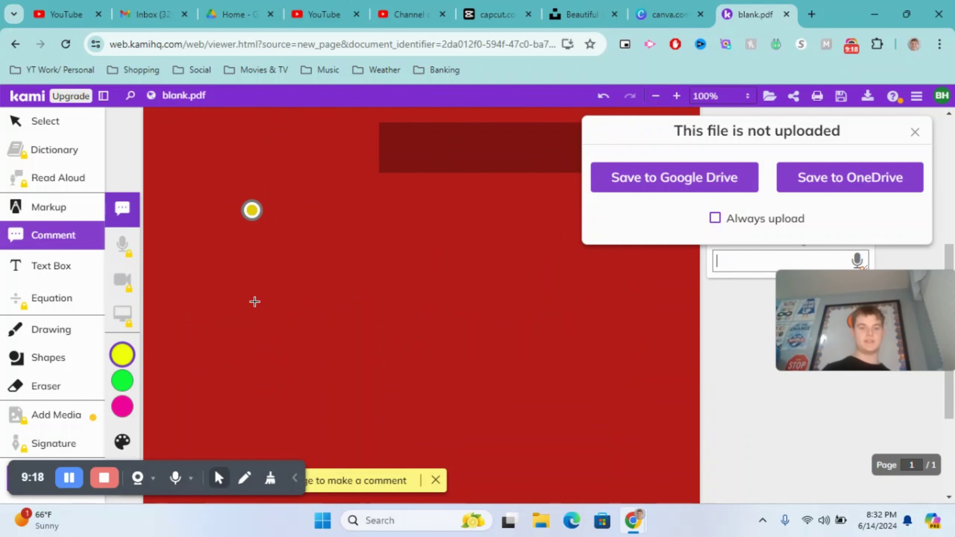
left_click(914, 132)
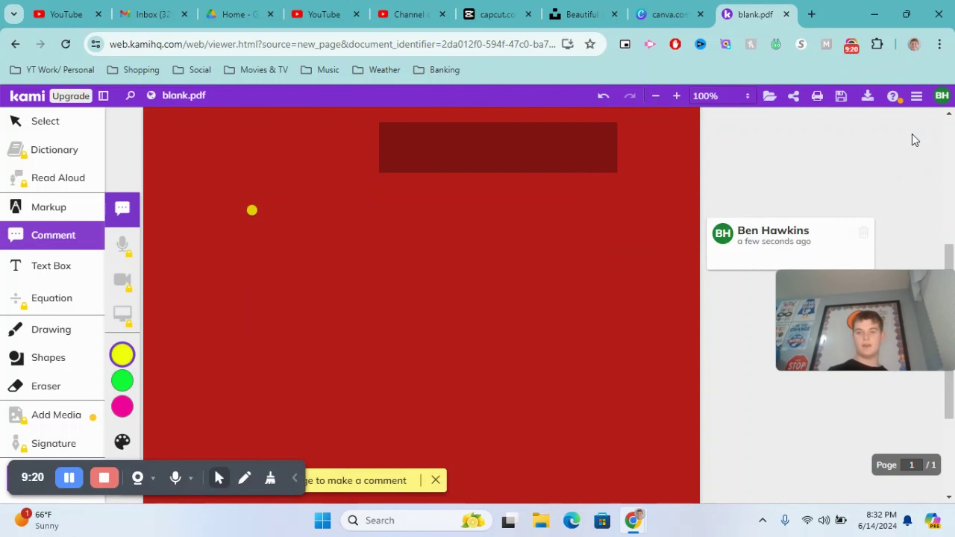
left_click(583, 235)
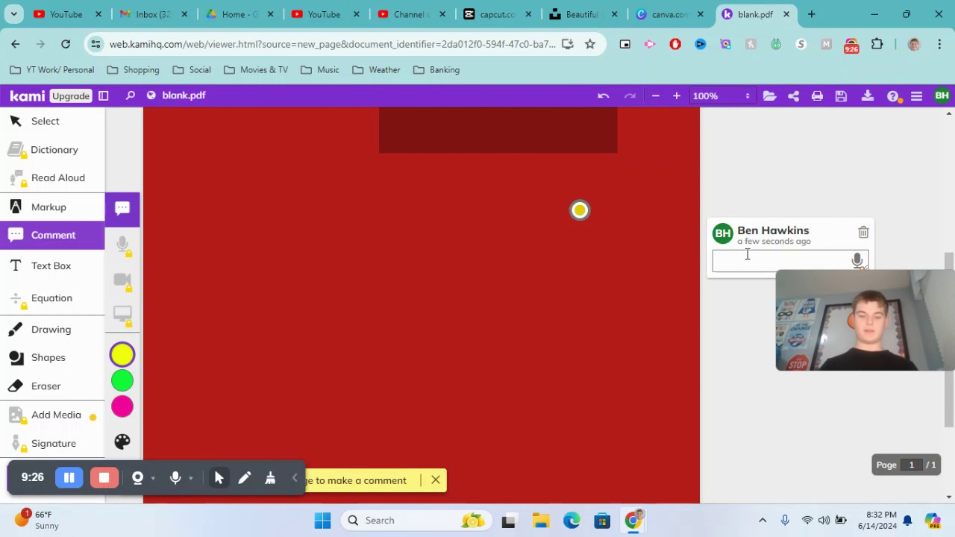
type("This ")
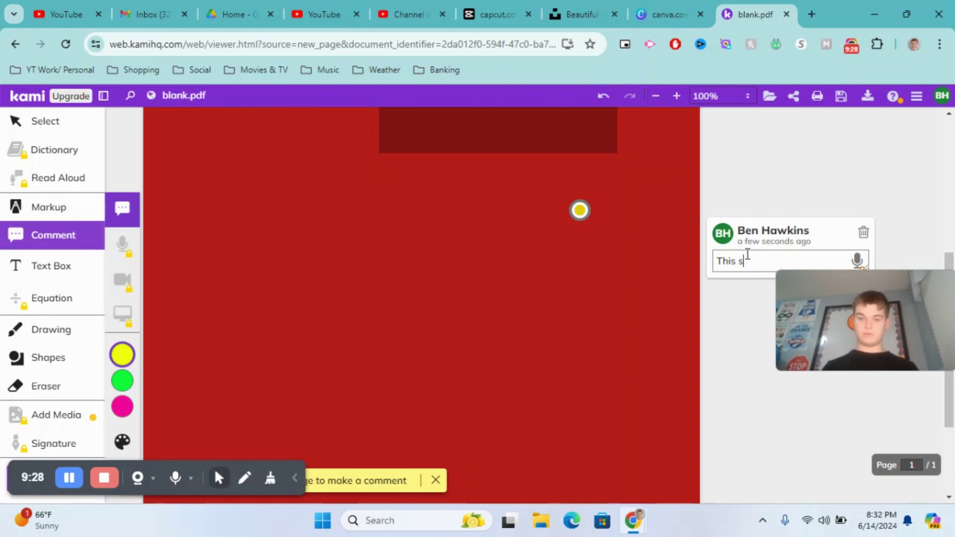
type("is my work")
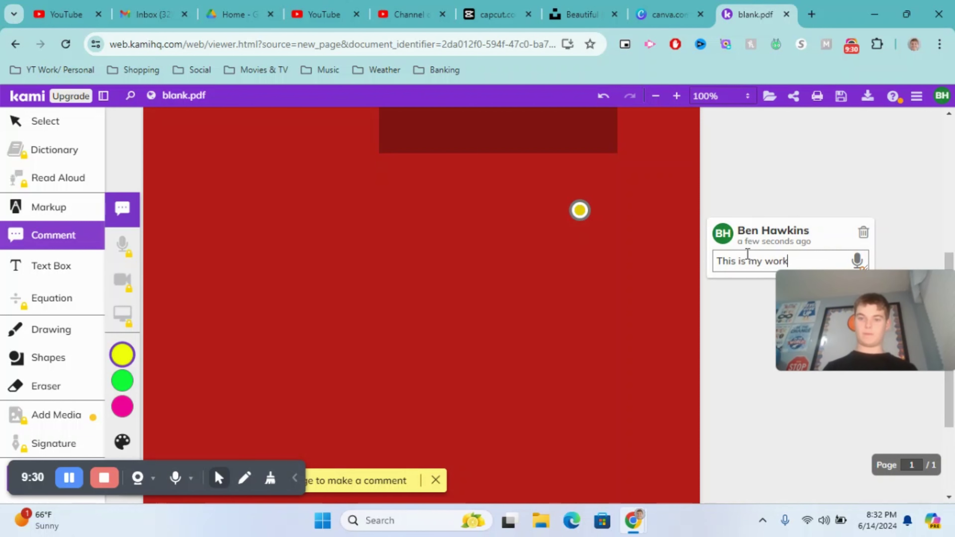
left_click(753, 338)
left_click_drag(824, 308, 790, 415)
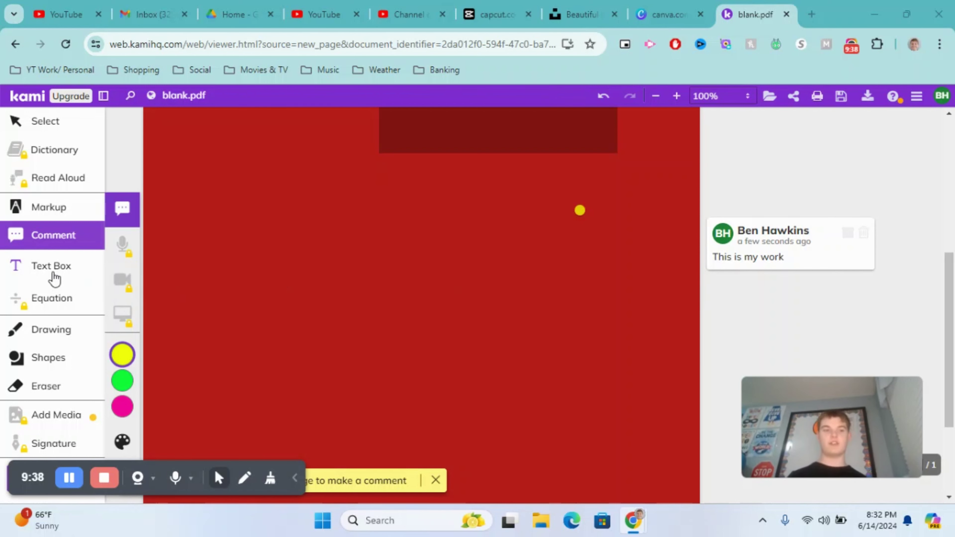
Step: Place a text box below the comment marker and enlarge it to several lines high
left_click(50, 266)
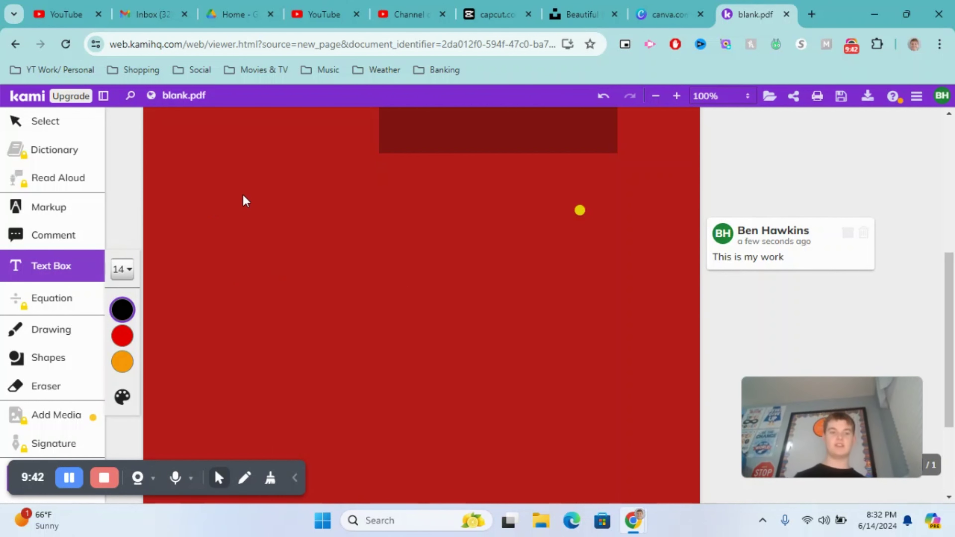
left_click(410, 322)
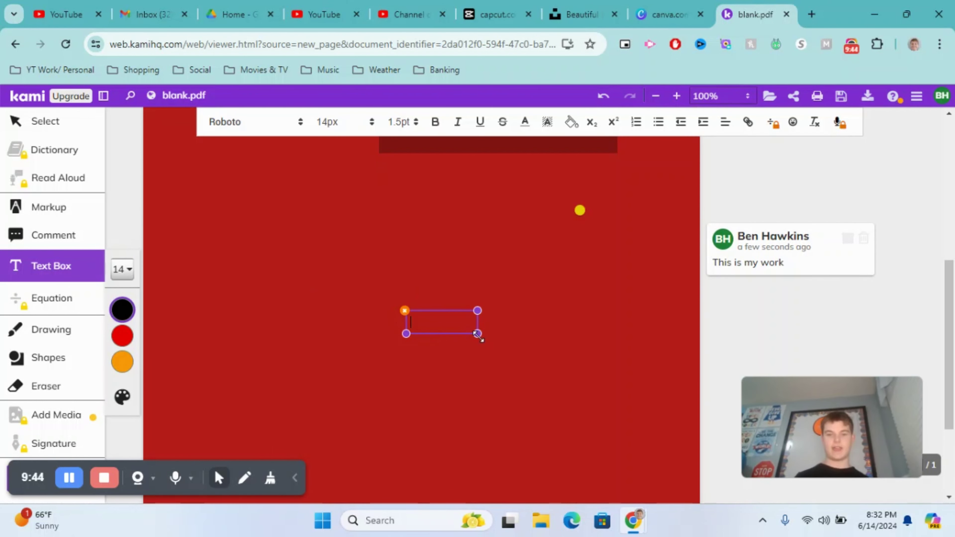
left_click_drag(478, 334, 647, 428)
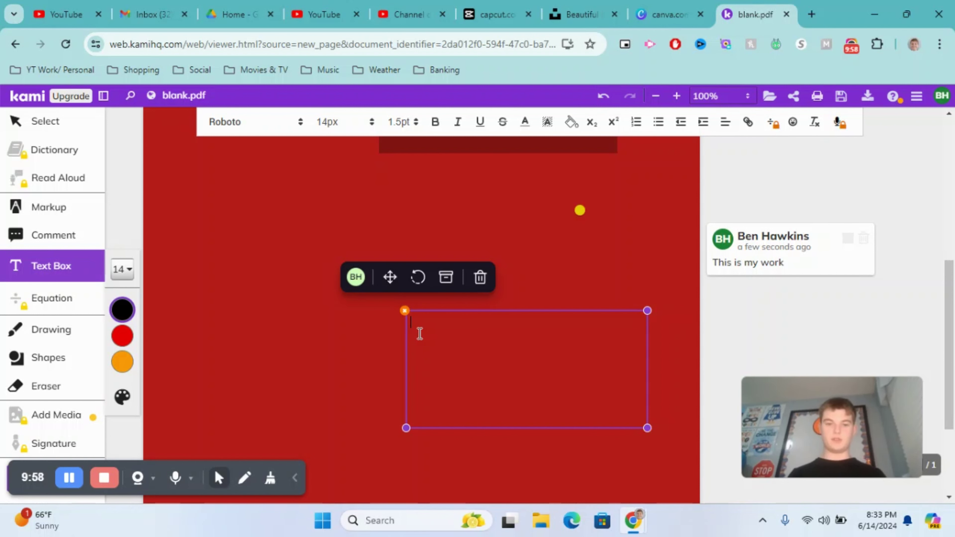
Step: Fill the text box with "Hello," and the author's name, followed by "Make sure you Subscribe, Like and Turn on post notifications"
type("Hello, ")
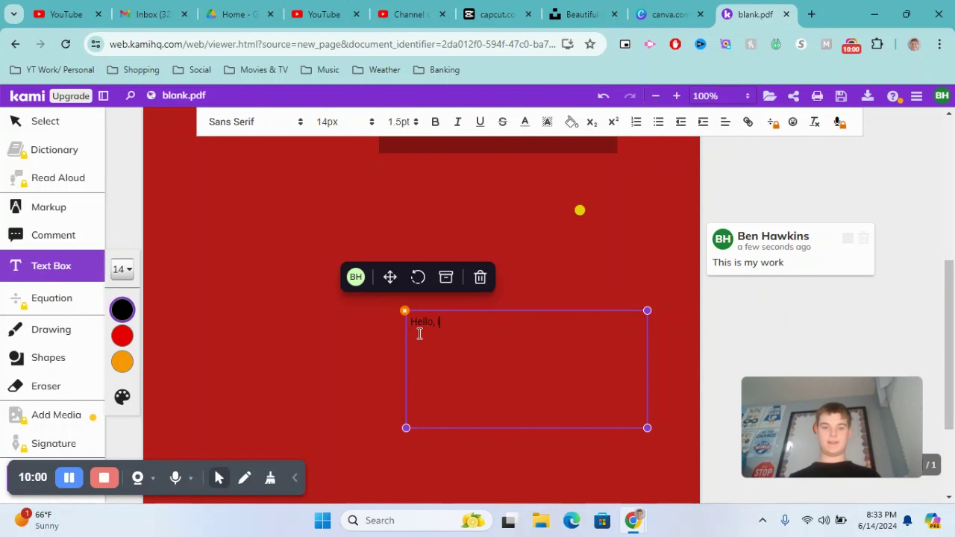
type("its Ben H, amke")
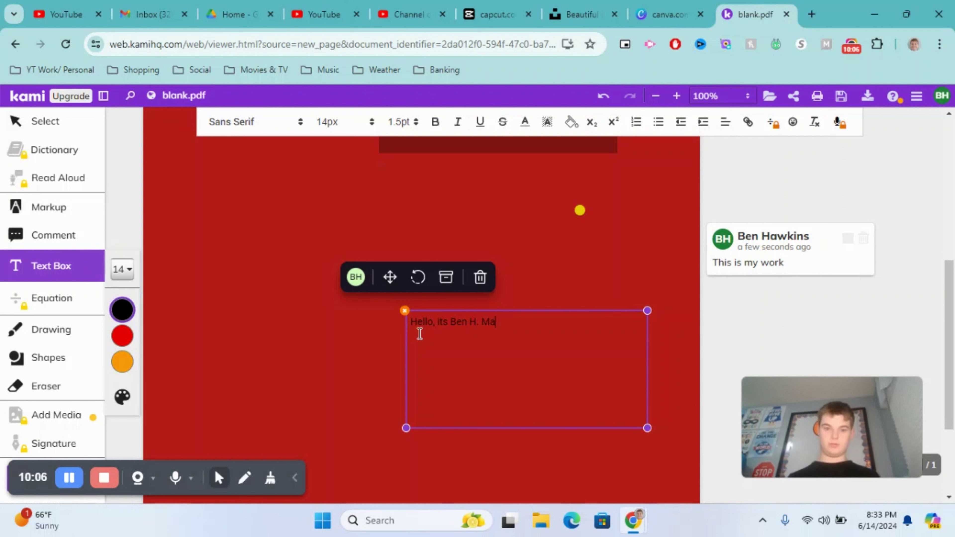
type("you S")
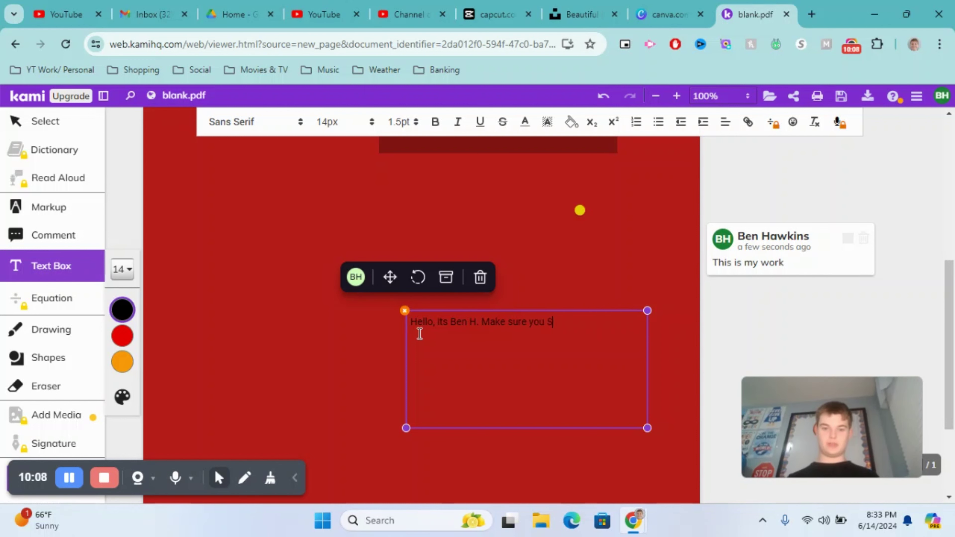
type("ubscribe, Like ad")
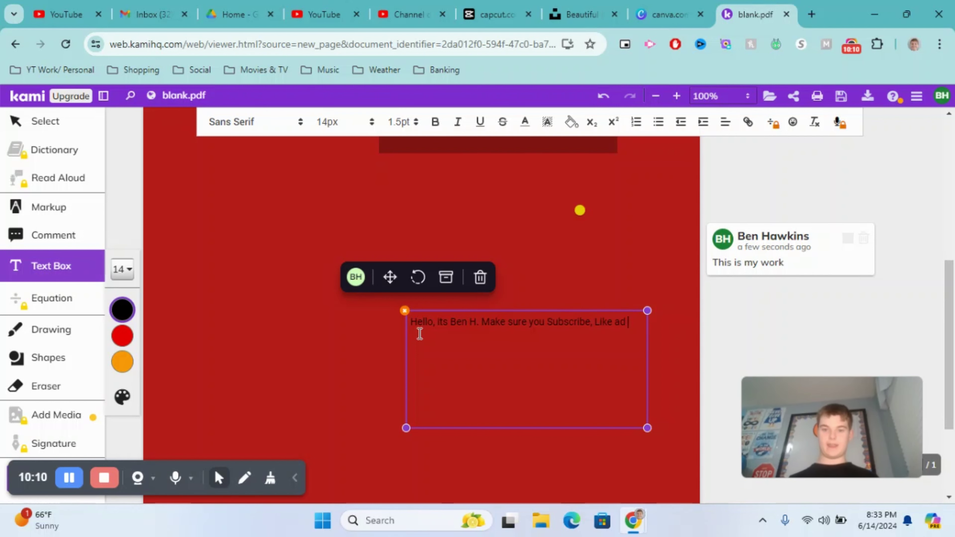
key("BackSpace")
type("nd Turn")
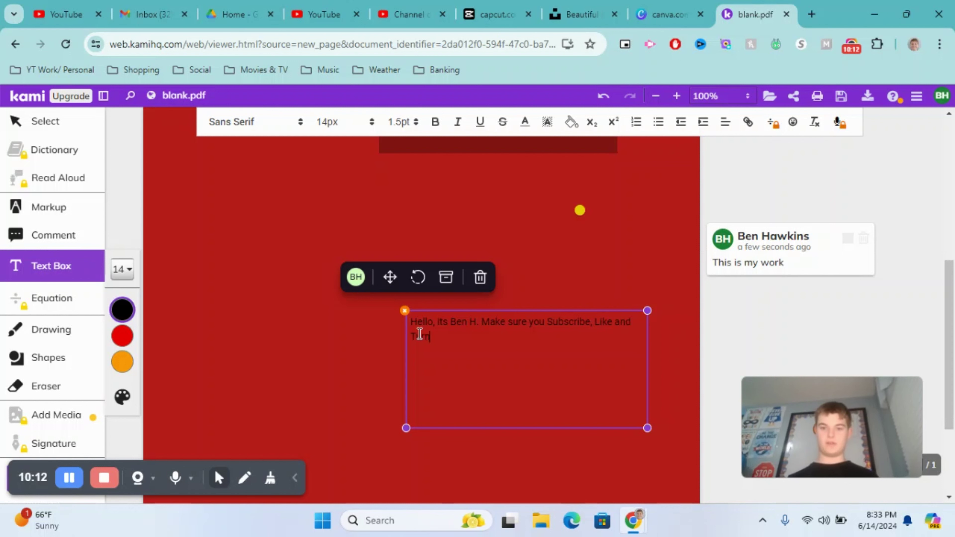
type(" on pos")
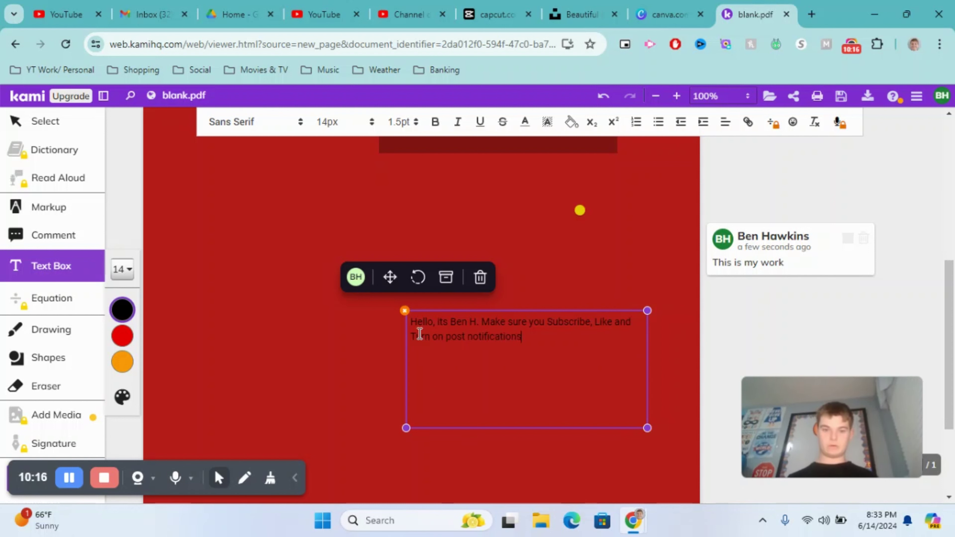
left_click(335, 344)
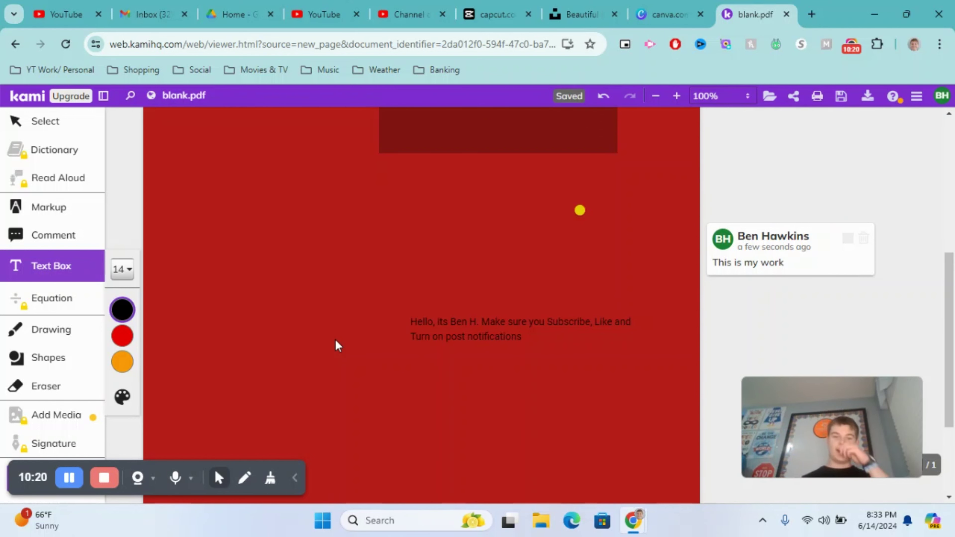
Step: Select all the text in the text box and try to change its font to Roboto Mono
left_click(445, 331)
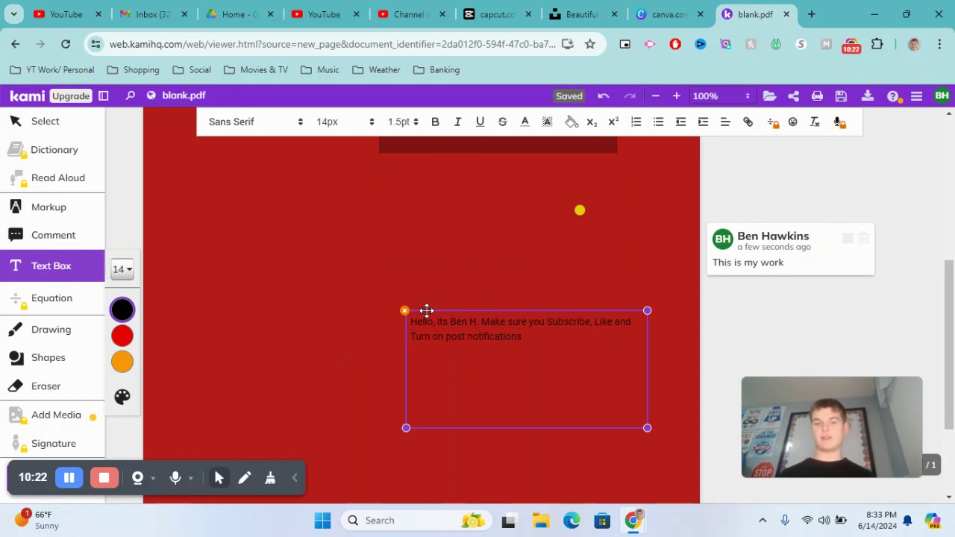
left_click(533, 346)
left_click_drag(533, 346, 403, 315)
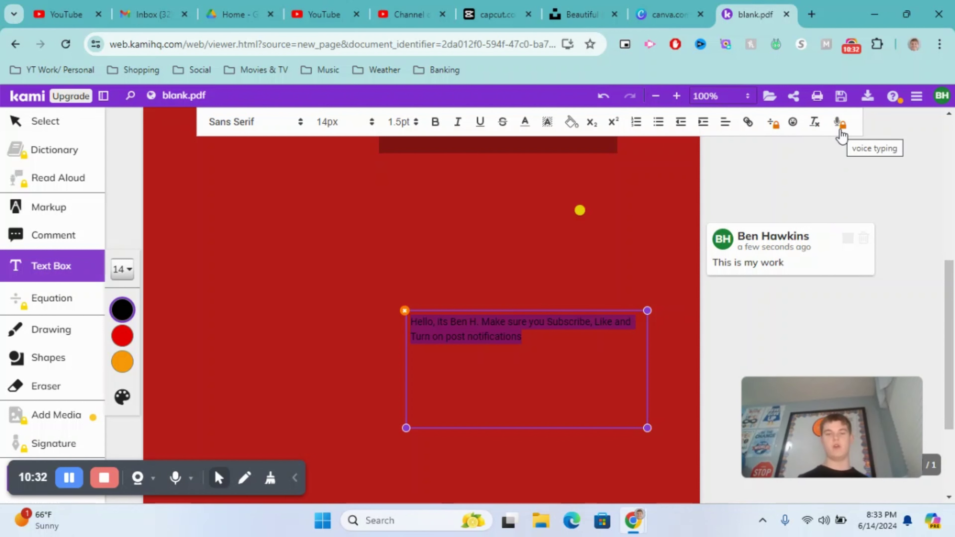
left_click(244, 124)
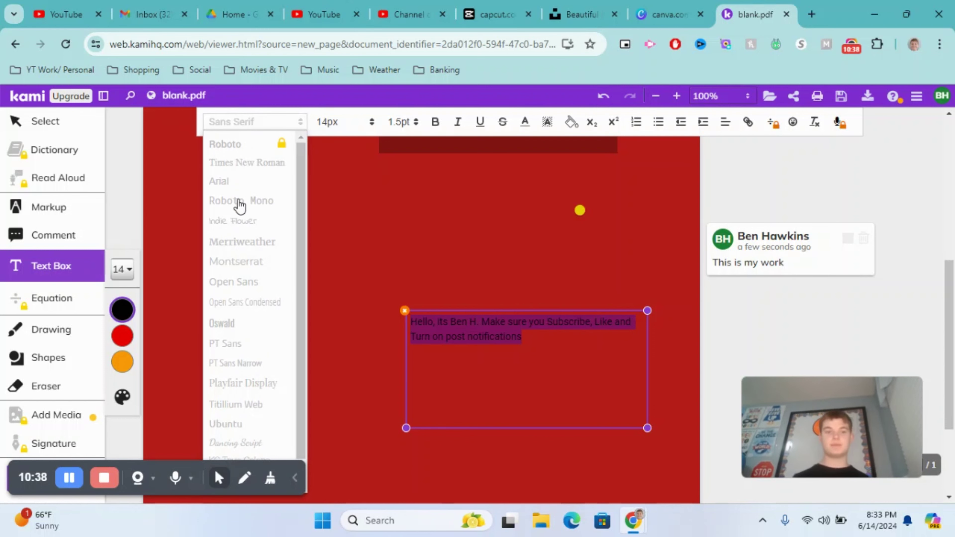
scroll(240, 226, "down", 1)
scroll(241, 250, "up", 1)
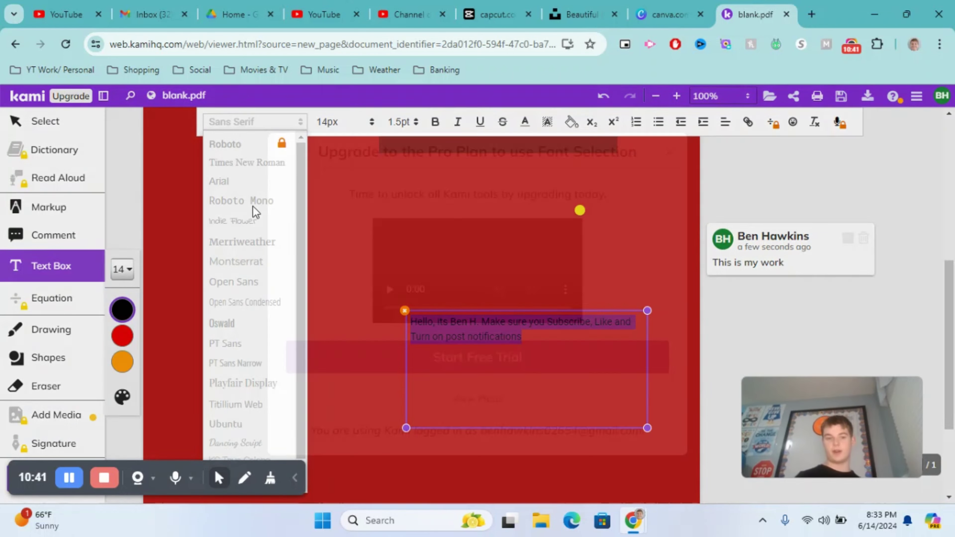
left_click(253, 203)
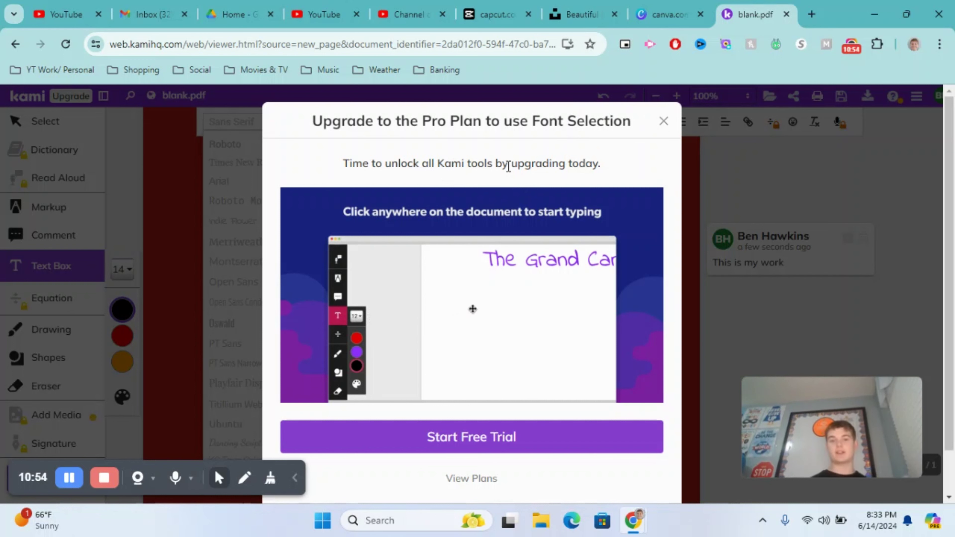
Step: Look over the Pro Plan upgrade offer for font selection, dismiss it and close the font list
mouse_move(545, 234)
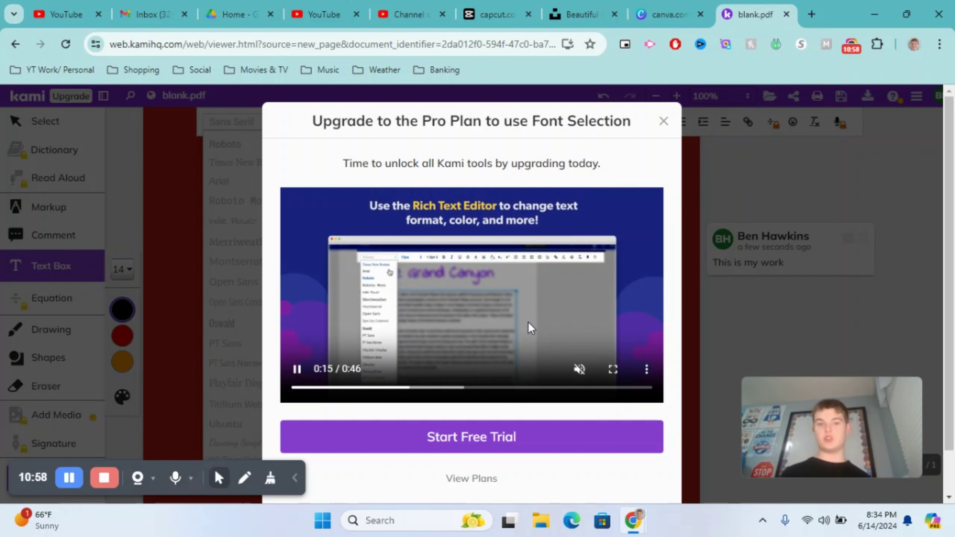
scroll(524, 316, "down", 2)
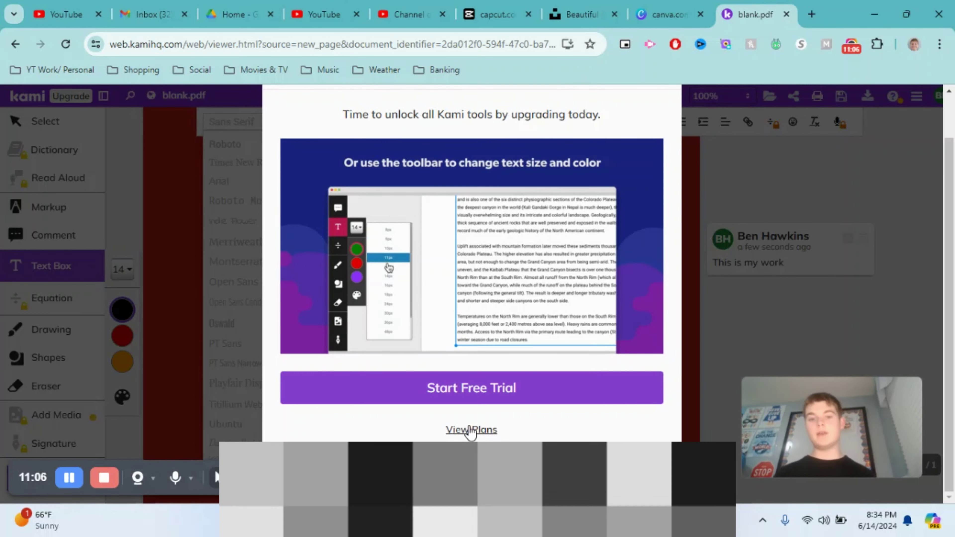
mouse_move(556, 353)
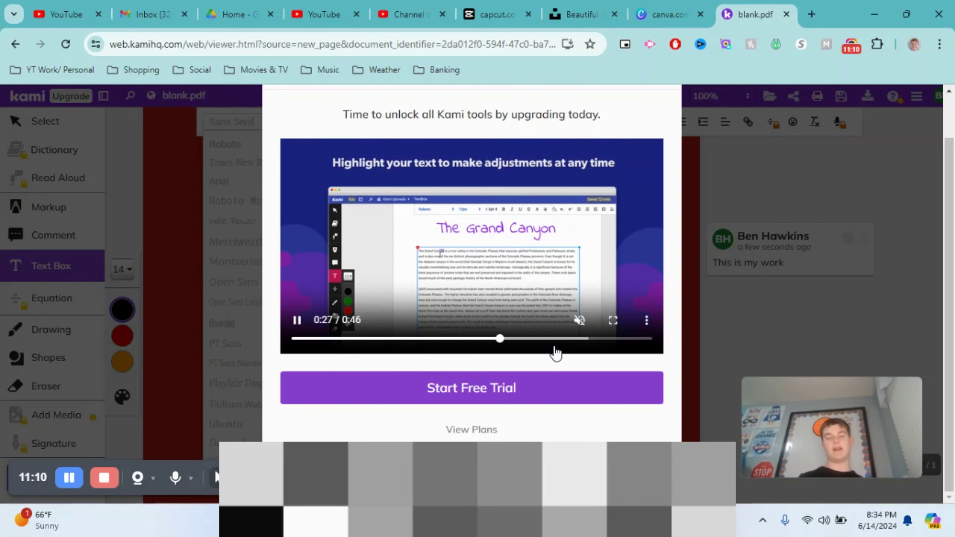
scroll(601, 225, "up", 1)
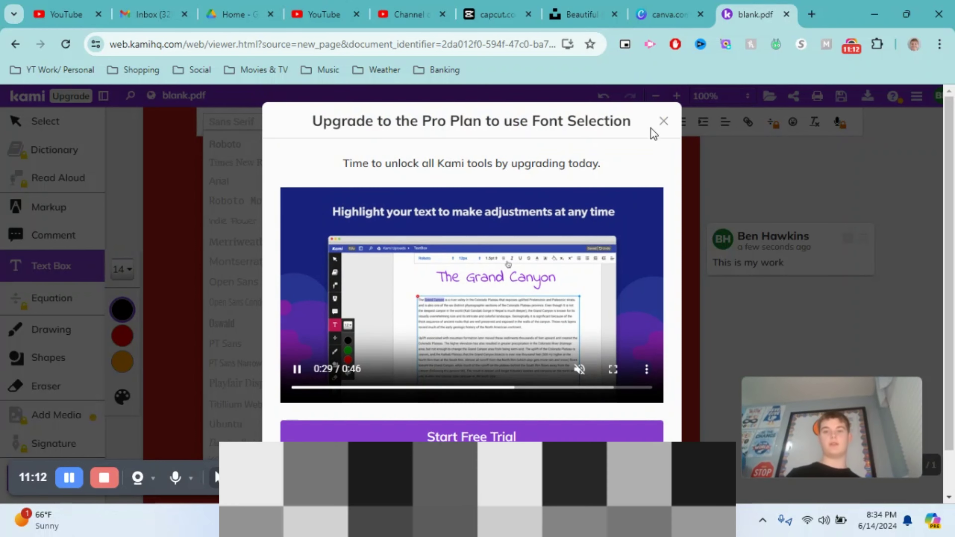
left_click(662, 122)
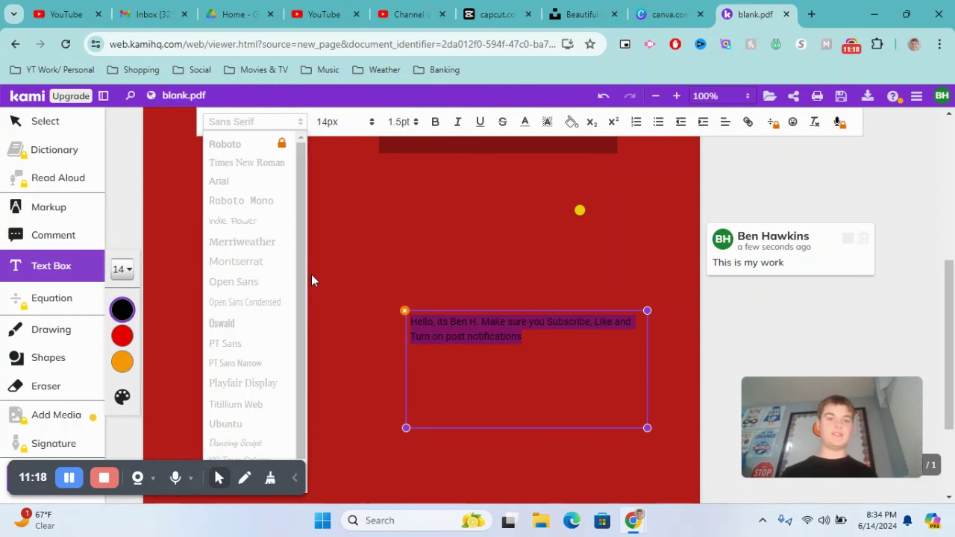
left_click(450, 321)
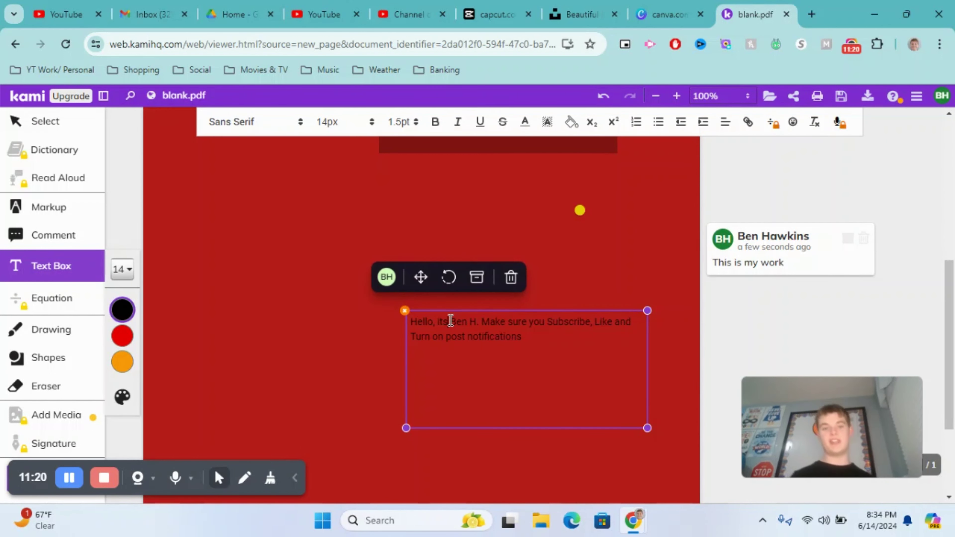
Step: Reselect all the text in the text box and set its size to 24px
left_click_drag(540, 336, 426, 305)
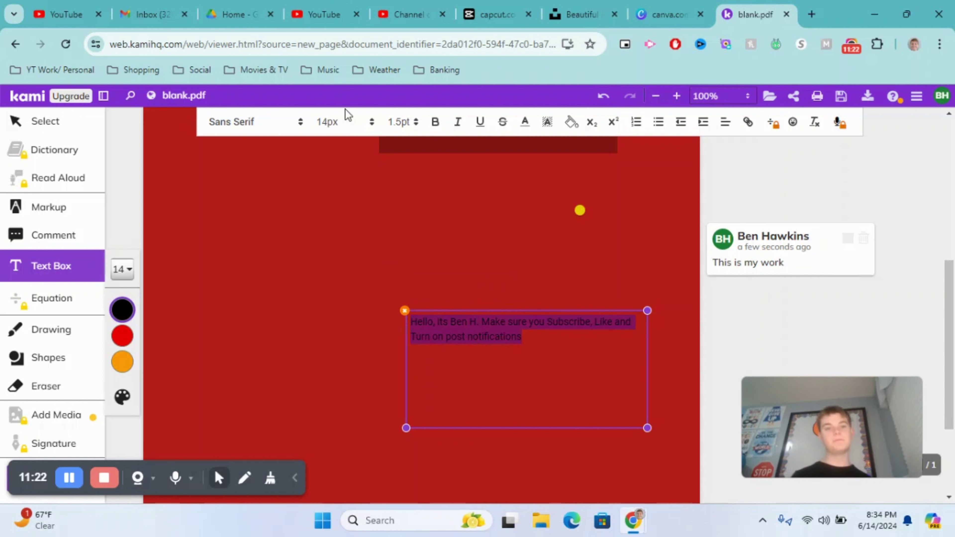
left_click(343, 121)
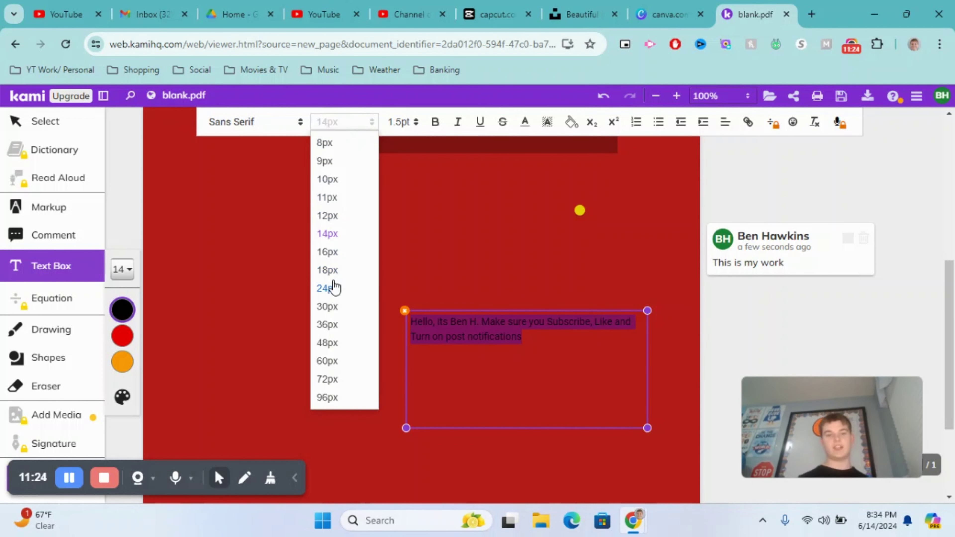
left_click(325, 289)
Step: Try line spacings of 3.0pt, 0.7pt and 1.0pt on the selected text, and settle on 2.0pt
left_click(402, 122)
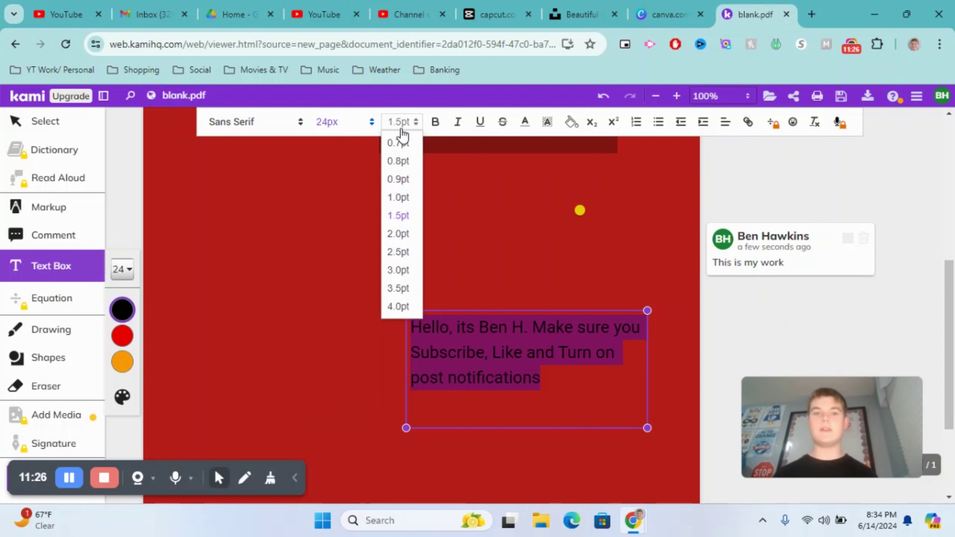
left_click(399, 270)
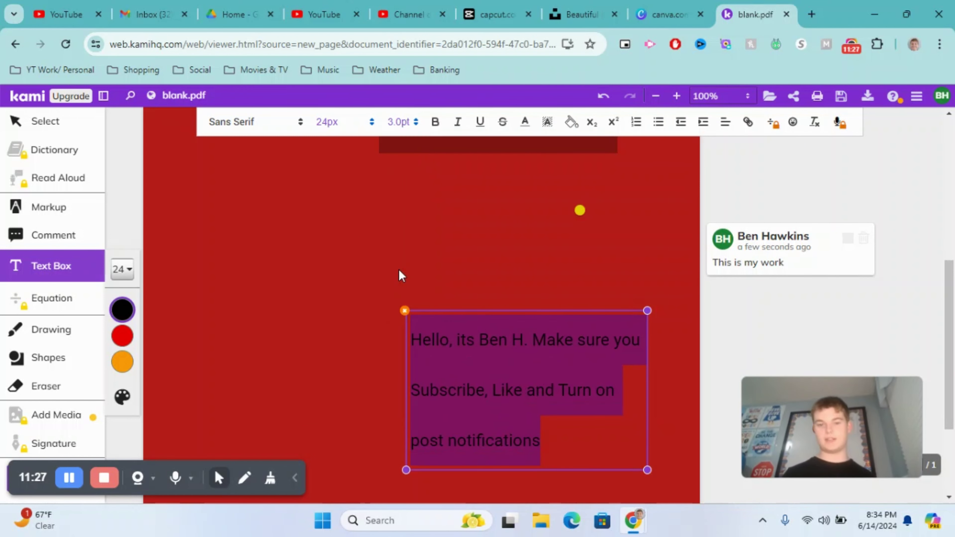
left_click(402, 122)
left_click(403, 145)
left_click(402, 122)
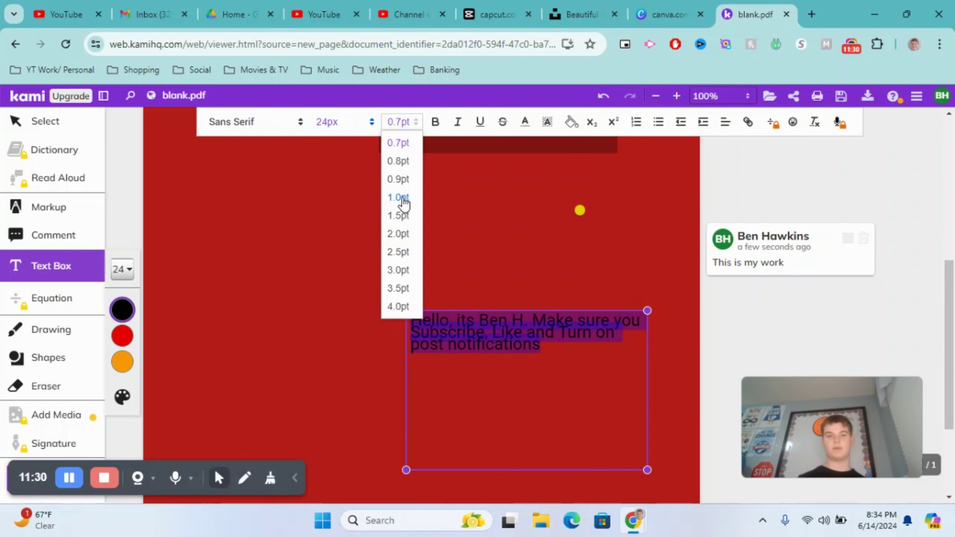
left_click(402, 198)
left_click(402, 124)
left_click(399, 234)
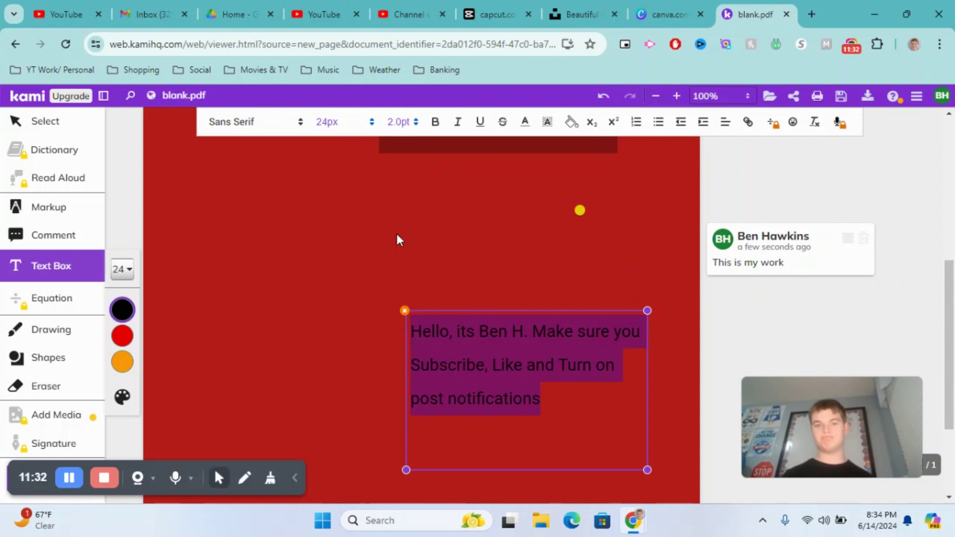
Step: Turn bold, italic and underline on and off again, one after another, for the selected text
left_click(436, 122)
left_click(438, 123)
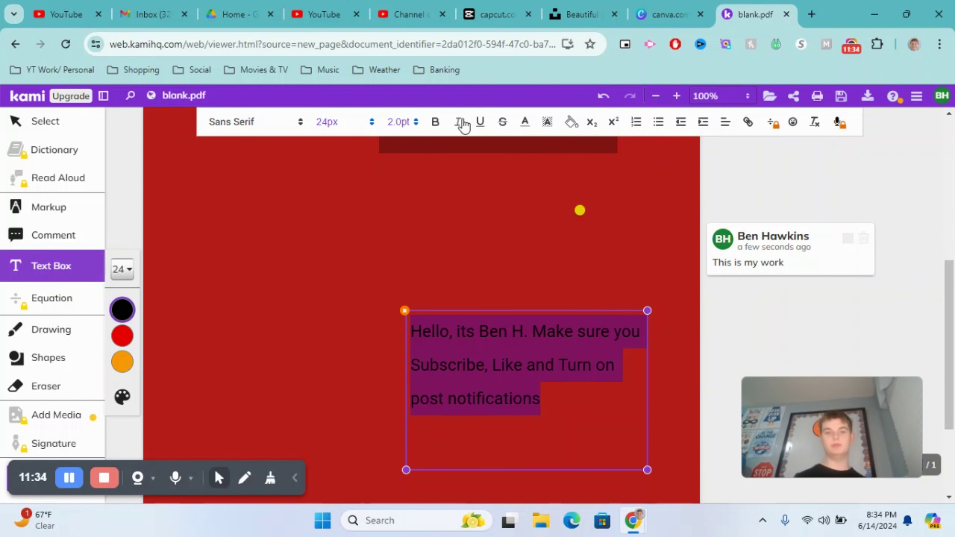
left_click(461, 124)
left_click(462, 125)
left_click(478, 125)
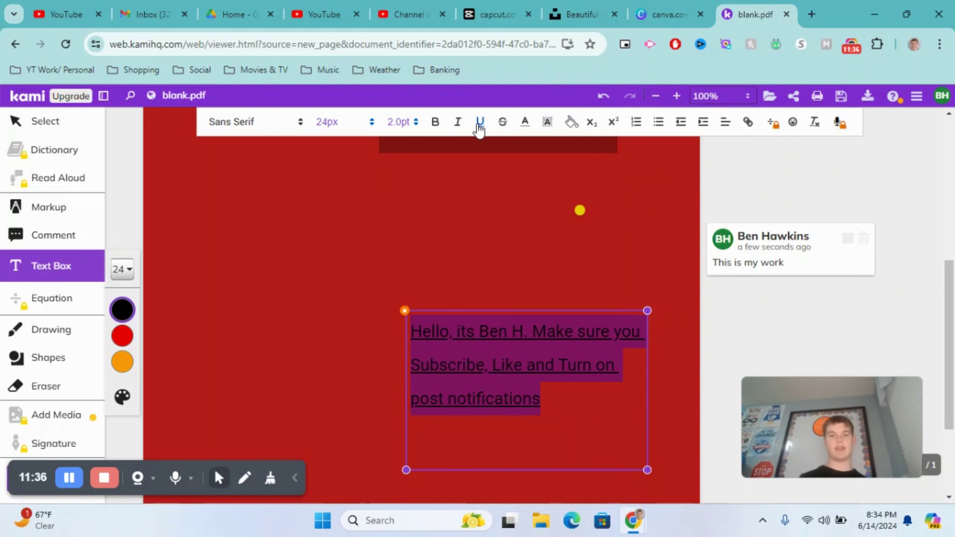
left_click(479, 126)
Step: Color the selected text yellow and deselect the text box, leaving no extra text box on the page
left_click(522, 123)
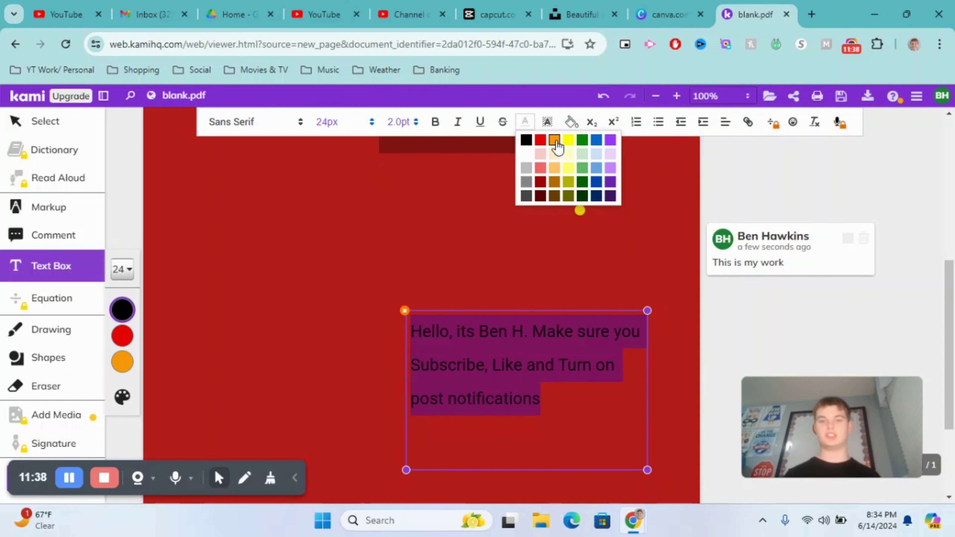
left_click(569, 147)
left_click(571, 124)
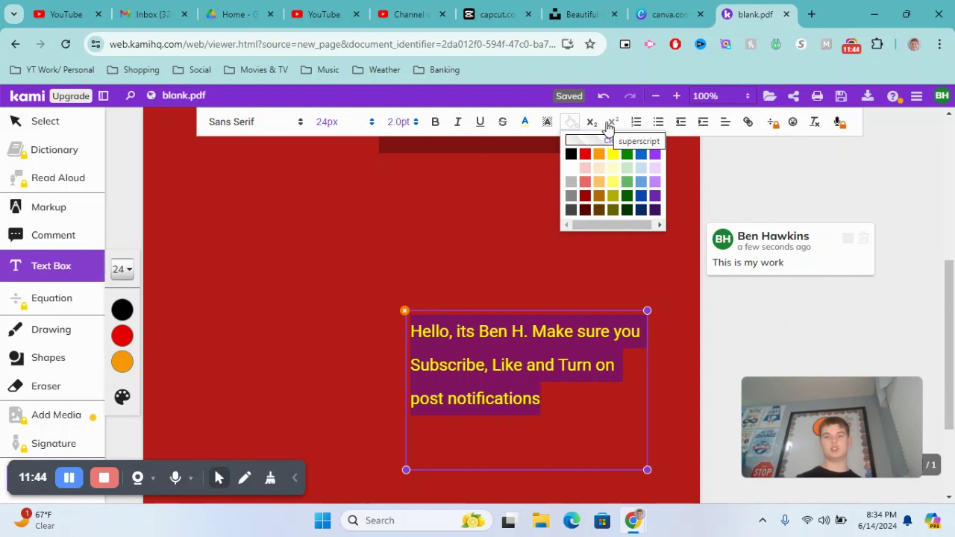
left_click(435, 258)
left_click(435, 254)
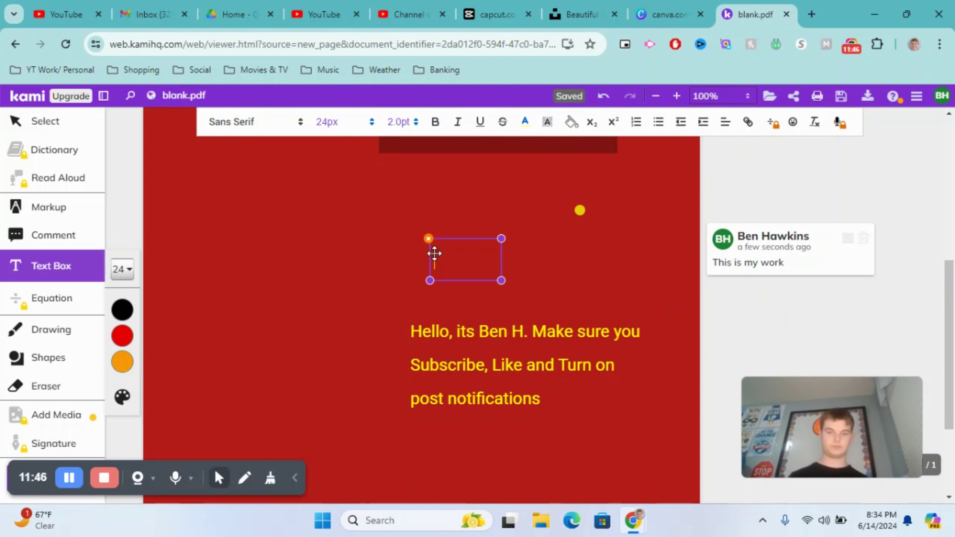
left_click(473, 213)
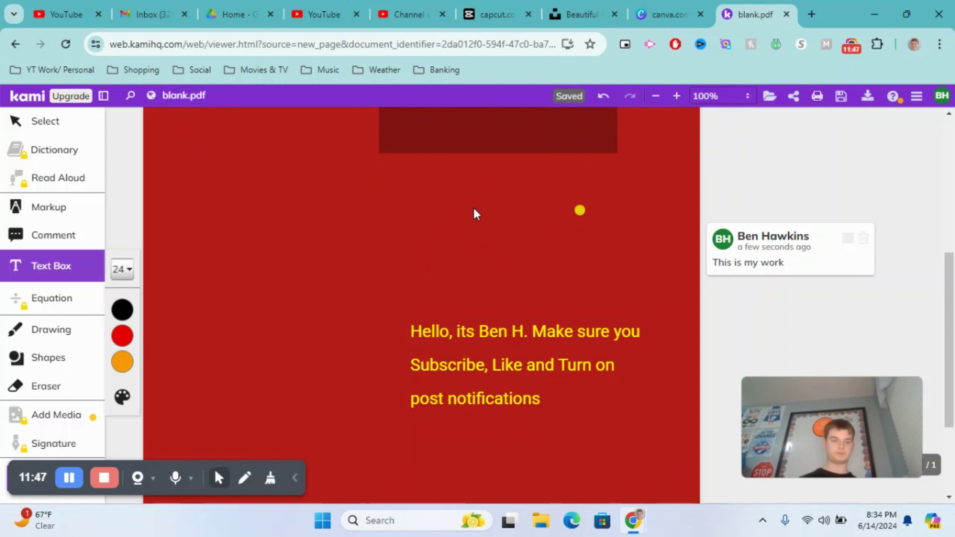
Step: Draw a thin black freehand scribble beside the yellow text and set the drawing thickness to 12 for a thicker stroke
left_click(38, 334)
mouse_move(232, 265)
left_mouse_down()
mouse_move(364, 207)
mouse_move(363, 314)
mouse_move(375, 226)
mouse_move(286, 247)
mouse_move(362, 447)
left_mouse_up()
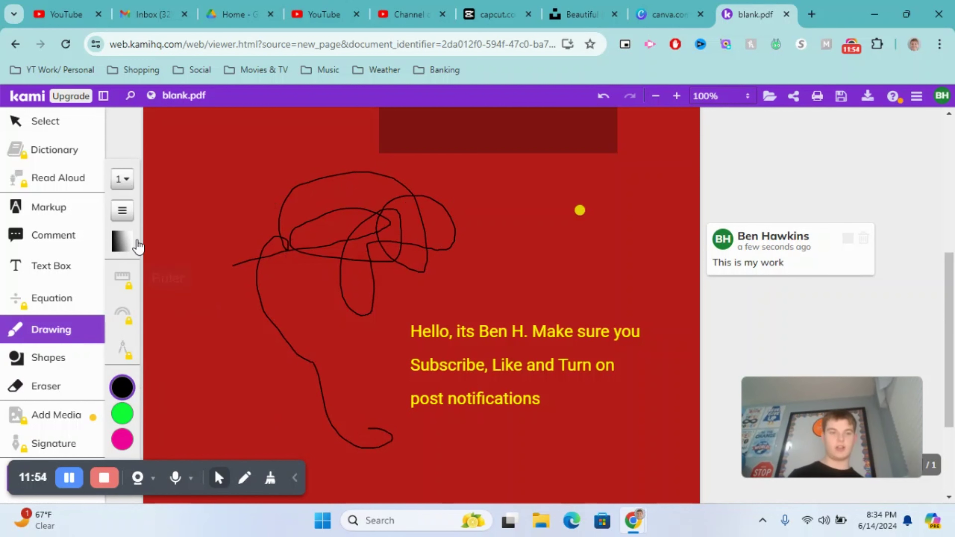
left_click(117, 177)
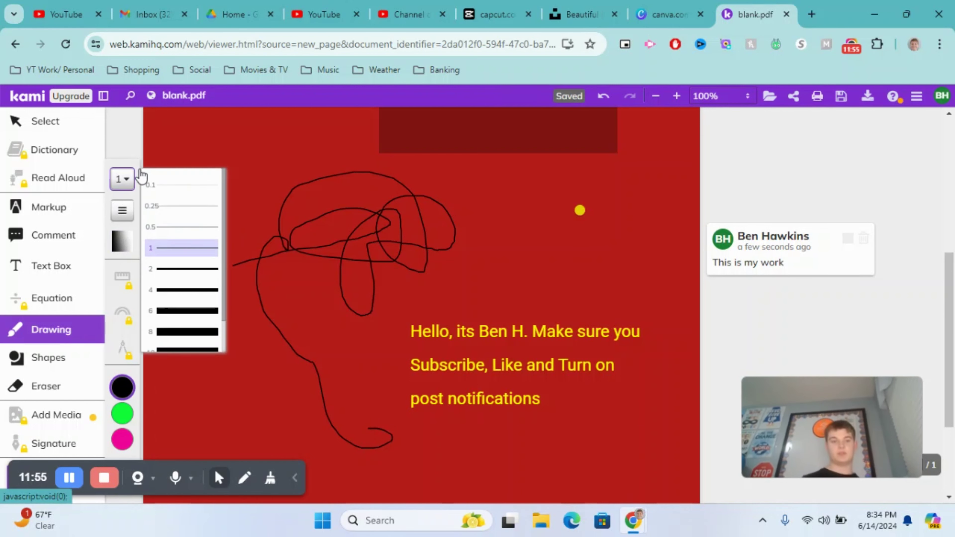
left_click(190, 336)
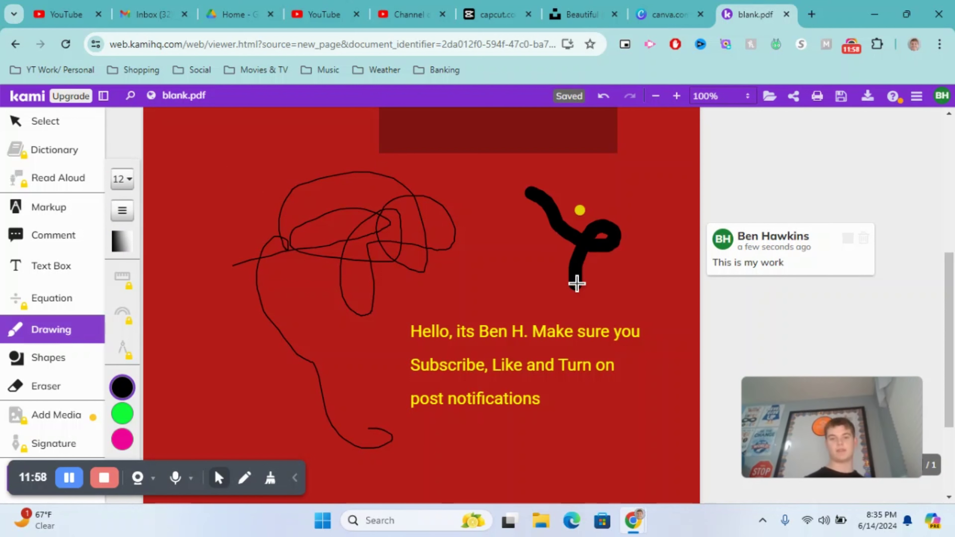
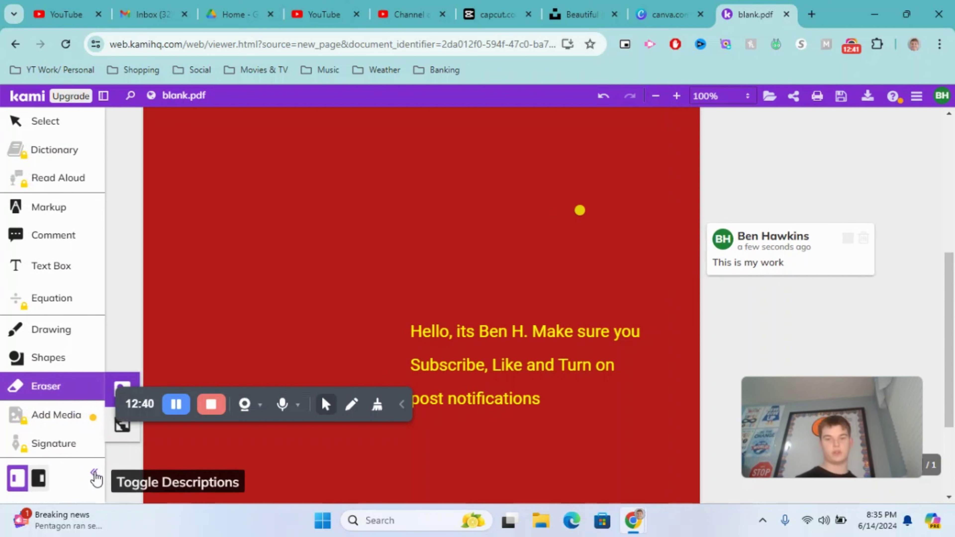
Step: Collapse the tool descriptions and rename the document with the author's name followed by "Example for YT Video"
left_click(94, 472)
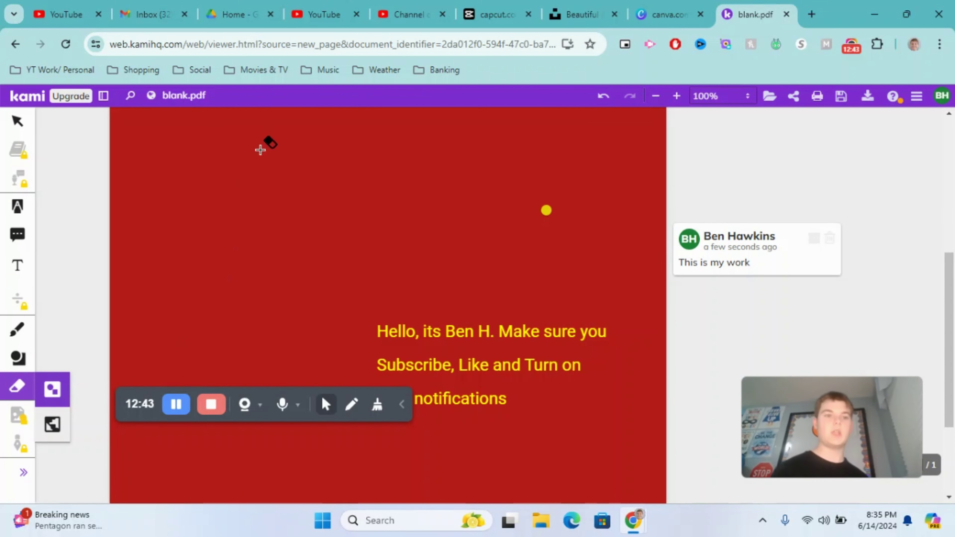
left_click(199, 101)
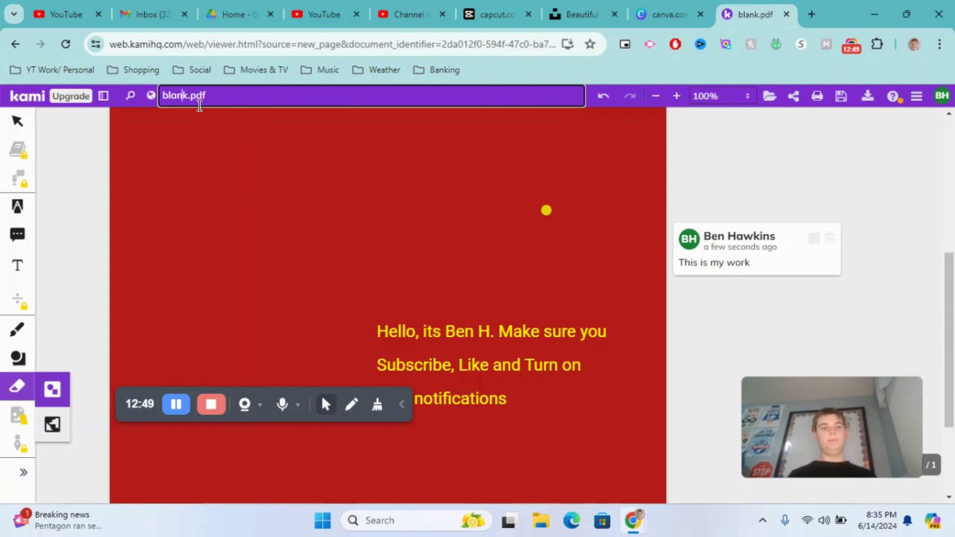
key("ctrl+a")
key("BackSpace")
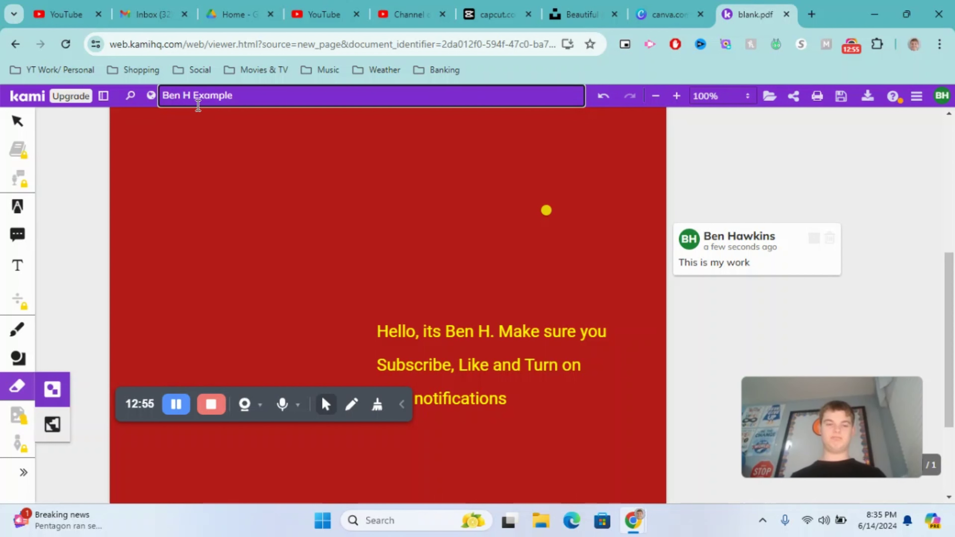
type("Ben H Example for YT Video")
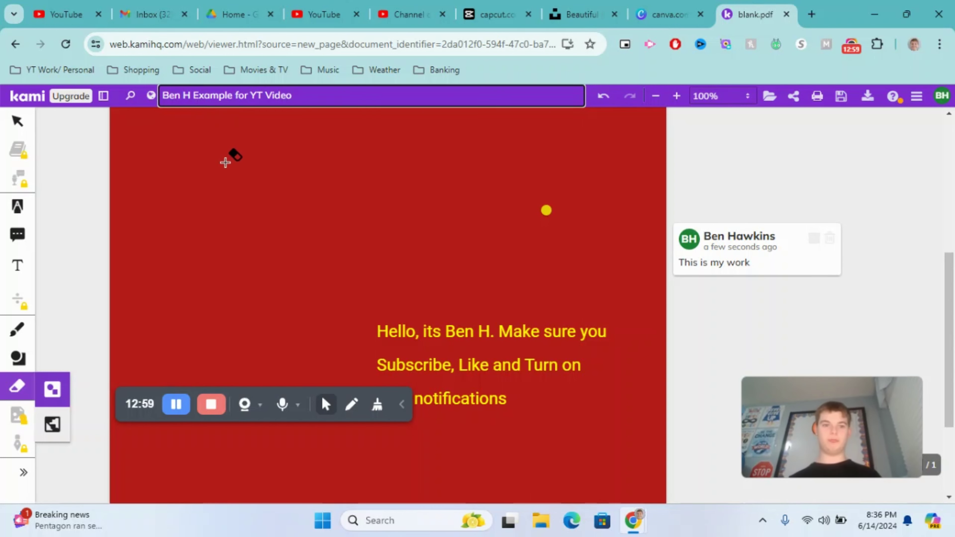
key("Return")
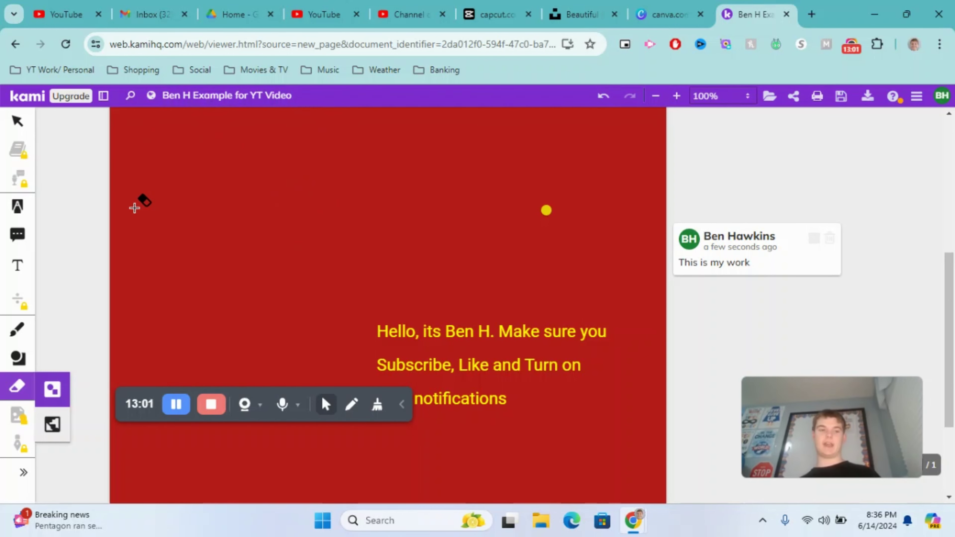
Step: Move the yellow text box up the page with the Select tool so it sits around the comment marker, and deselect it
left_click(18, 122)
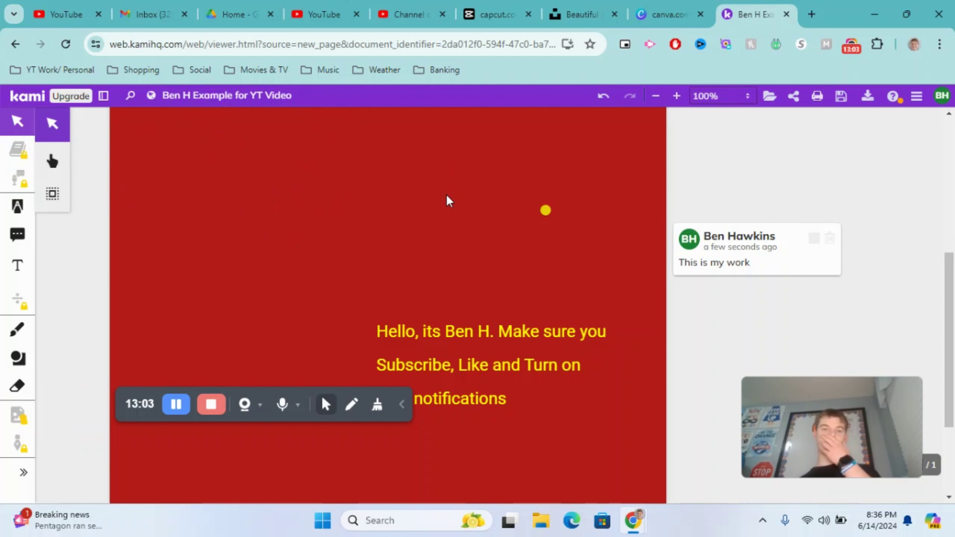
left_click(433, 327)
left_click_drag(473, 311, 448, 203)
left_click(297, 198)
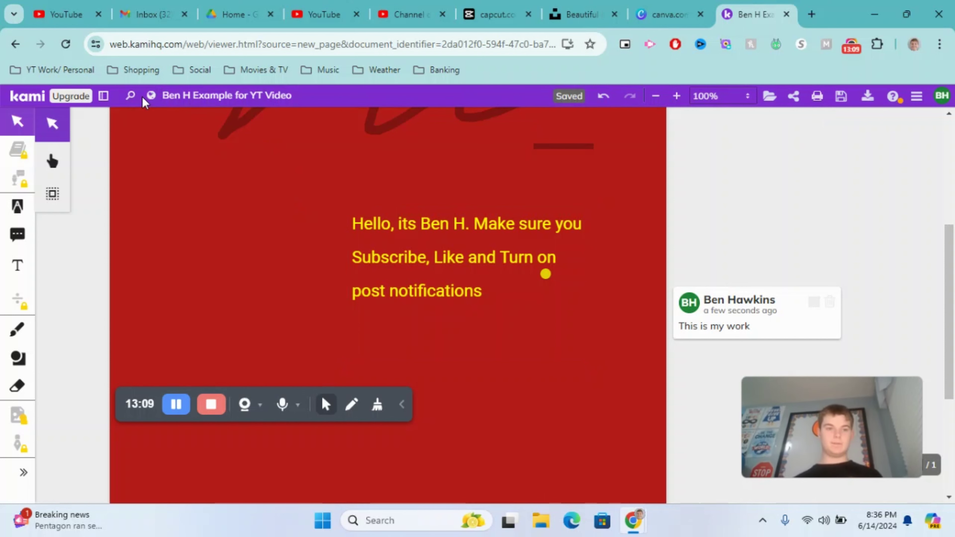
Step: Search the document for "Hello", check the match in the text box and clear the search term
left_click(131, 98)
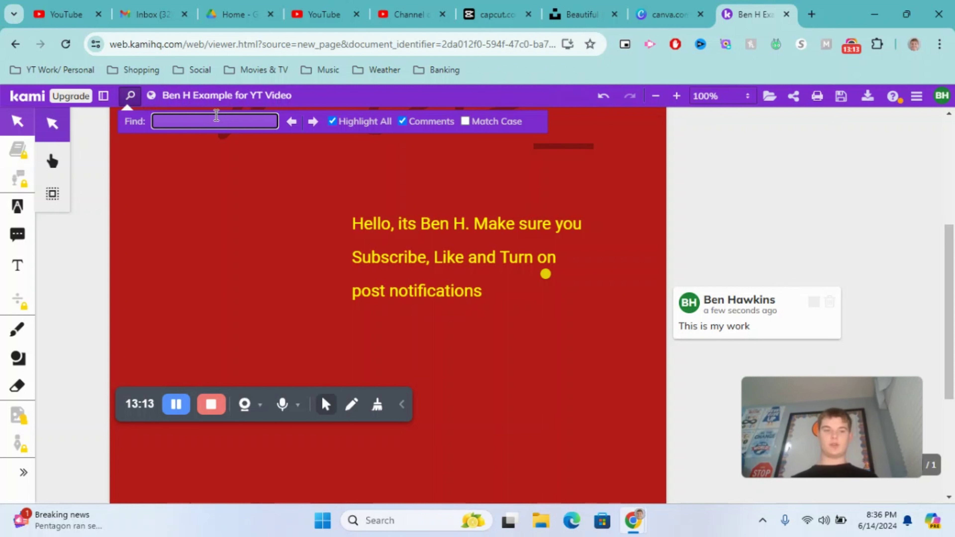
type("Hello")
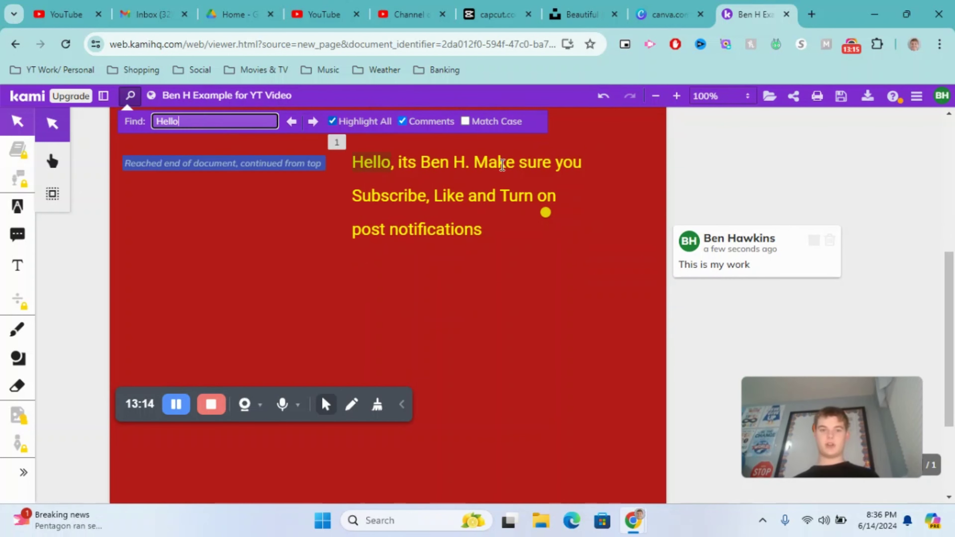
left_click(386, 162)
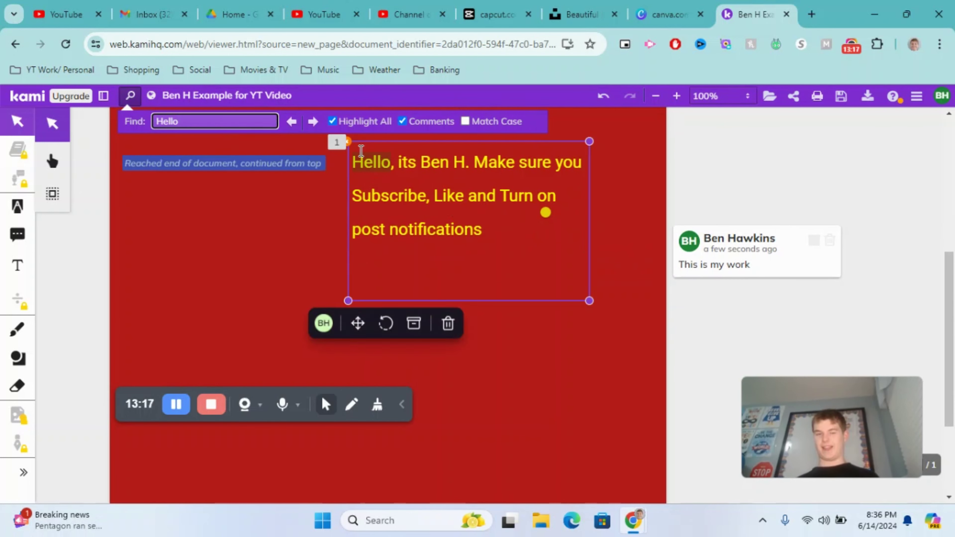
left_click(235, 139)
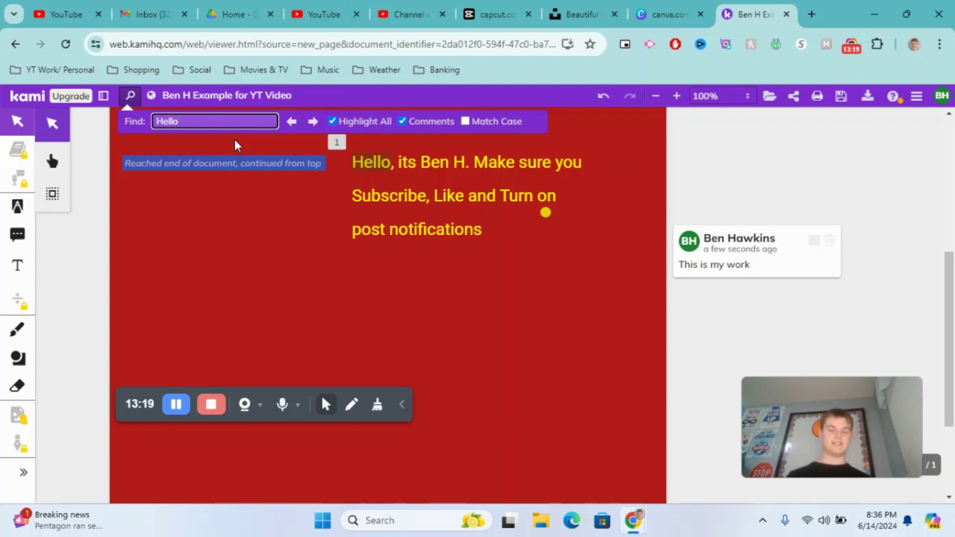
key("ctrl+a")
key("BackSpace")
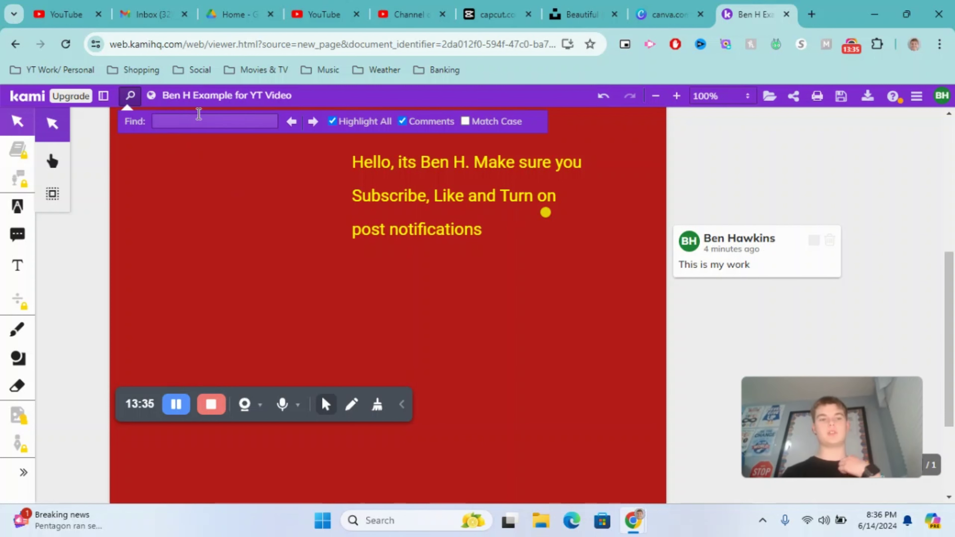
left_click(466, 144)
left_click(380, 137)
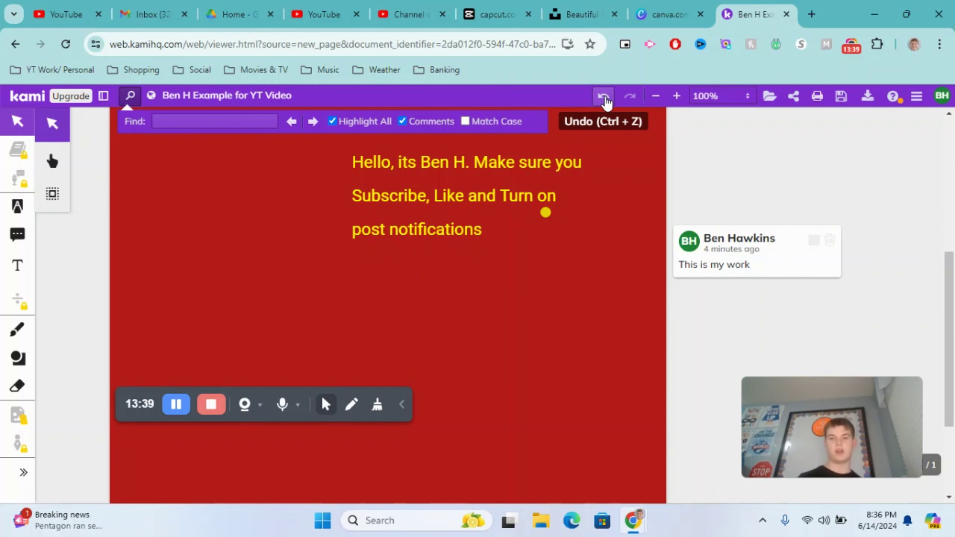
Step: Demonstrate the zoom controls by zooming the document out to 90%, zooming in several levels, and returning it to 100%
left_click(653, 96)
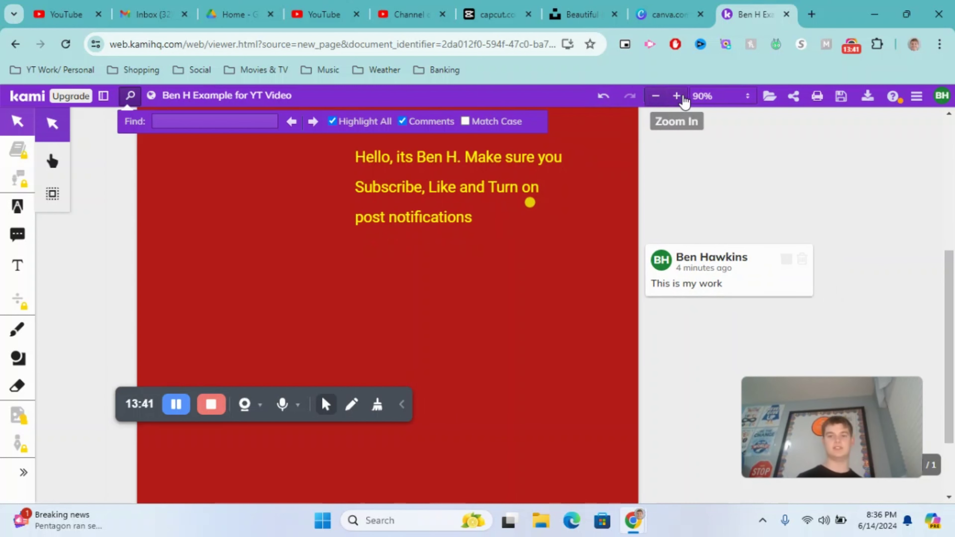
left_click(677, 96)
left_click(677, 96)
left_click(677, 96)
left_click(676, 96)
left_click(656, 96)
left_click(655, 96)
left_click(656, 96)
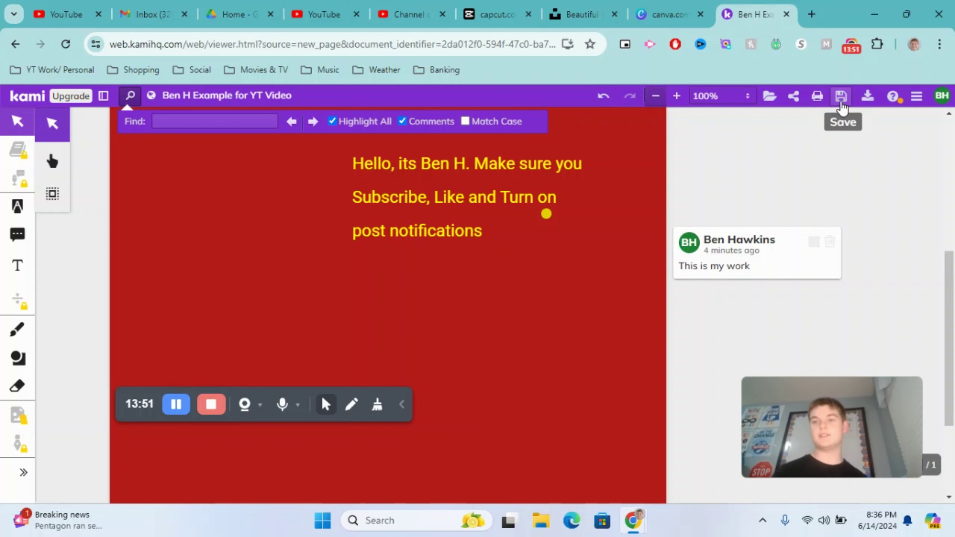
Step: Open the export options, review the destinations, annotation choices, file name and page settings, and close them without exporting
left_click(868, 103)
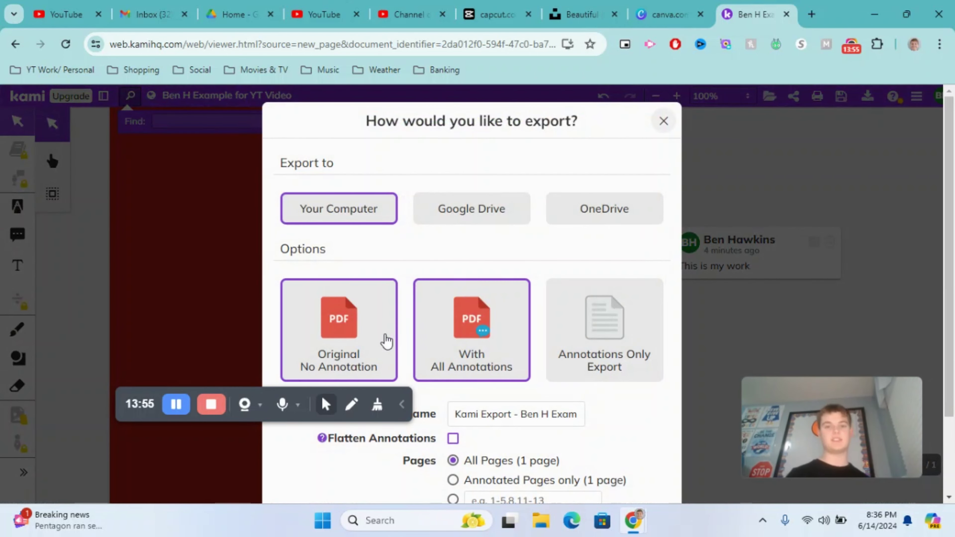
left_click_drag(128, 404, 2, 483)
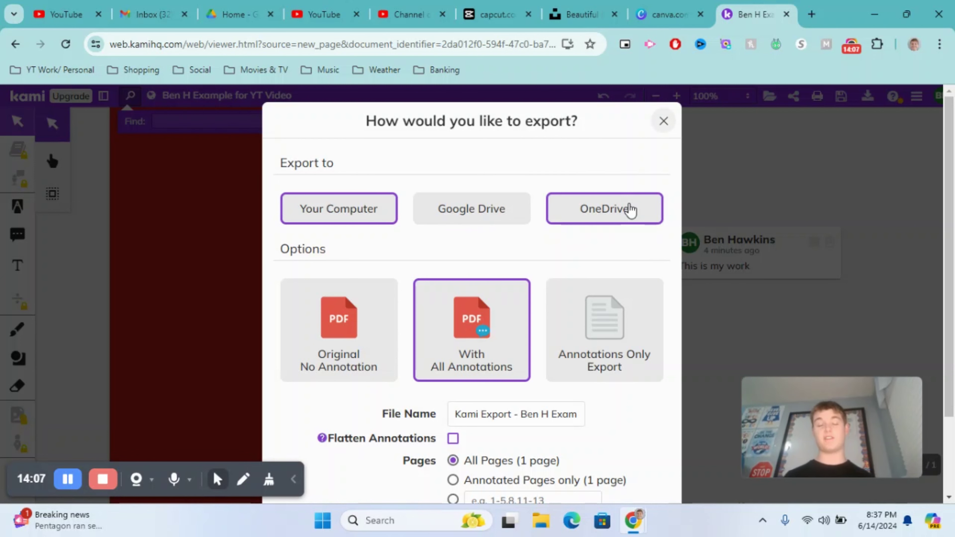
scroll(493, 298, "down", 1)
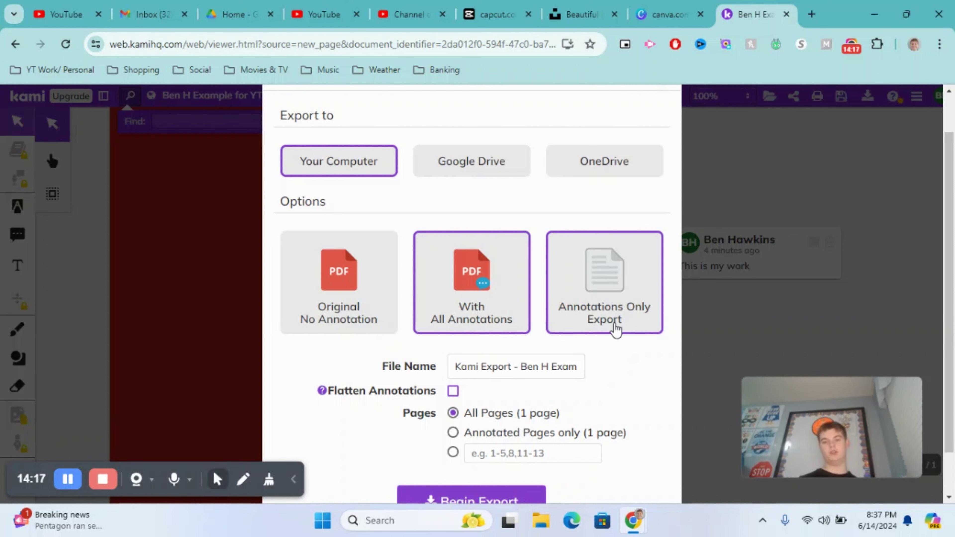
scroll(616, 330, "down", 1)
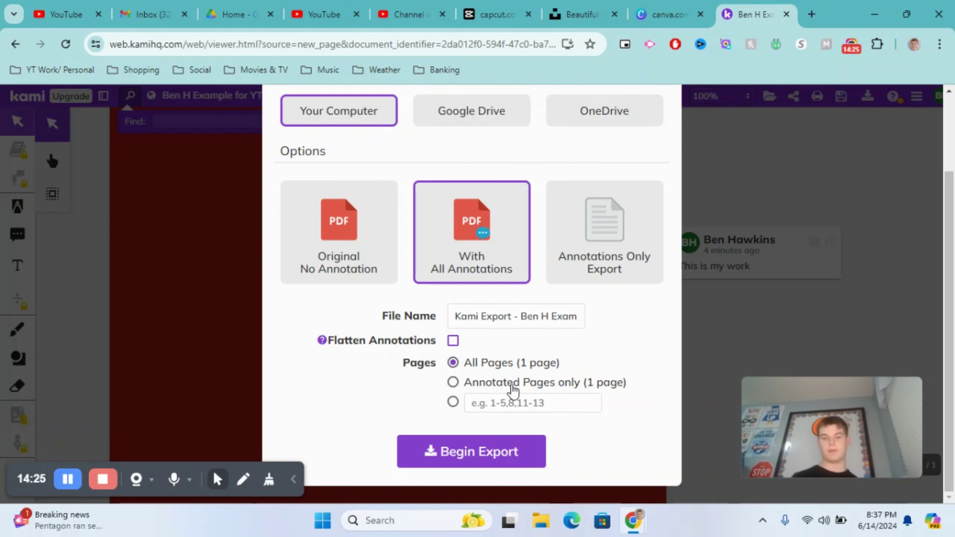
scroll(523, 361, "up", 1)
left_click(663, 124)
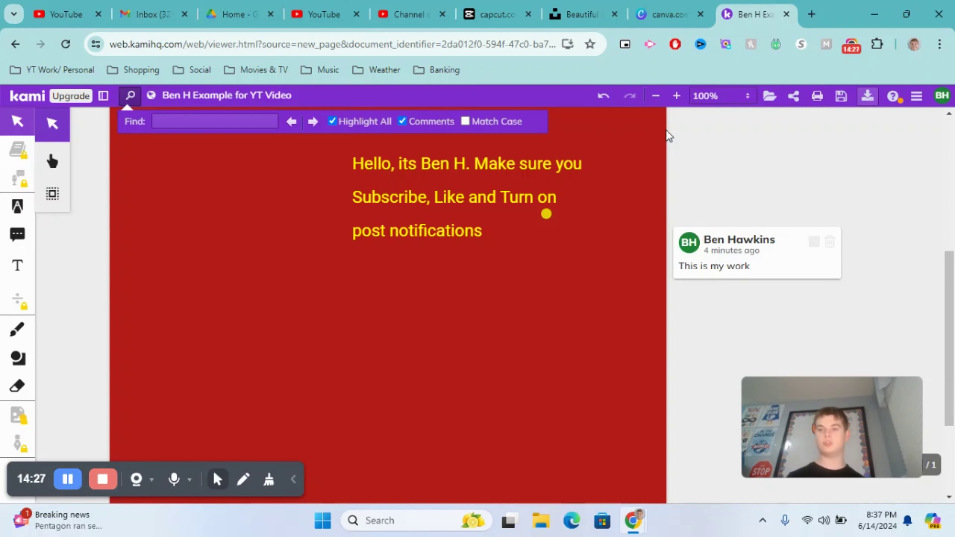
Step: Open the document's properties, review the file details and annotation word count, and close them
left_click(917, 96)
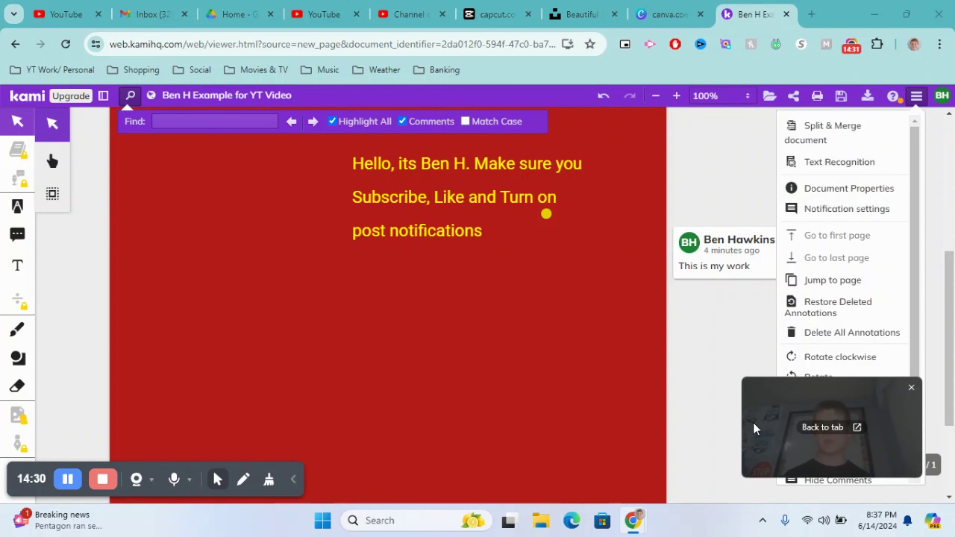
left_click_drag(756, 429, 528, 389)
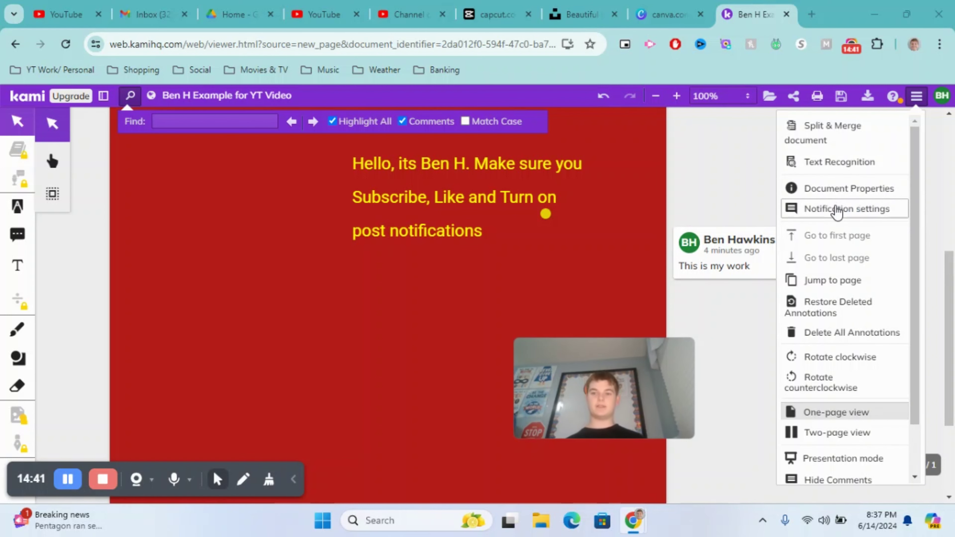
left_click(851, 196)
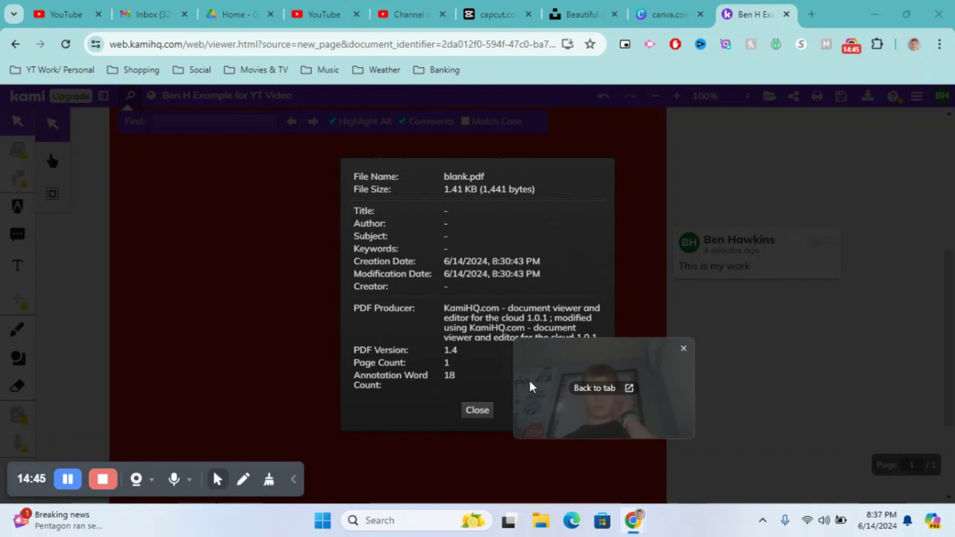
left_click_drag(530, 387, 789, 374)
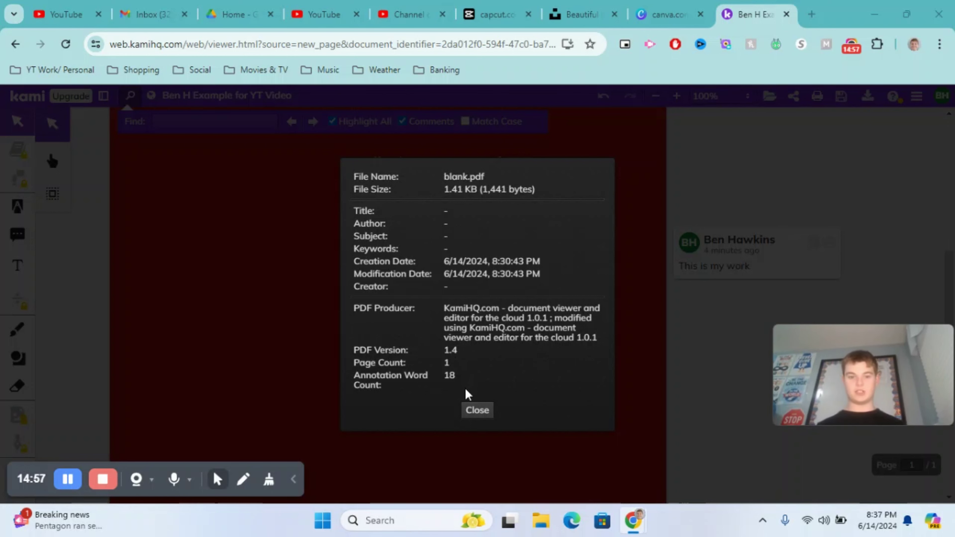
left_click(479, 411)
Step: Rotate the page clockwise in 90-degree turns through a full circle until it is upright again
left_click(917, 96)
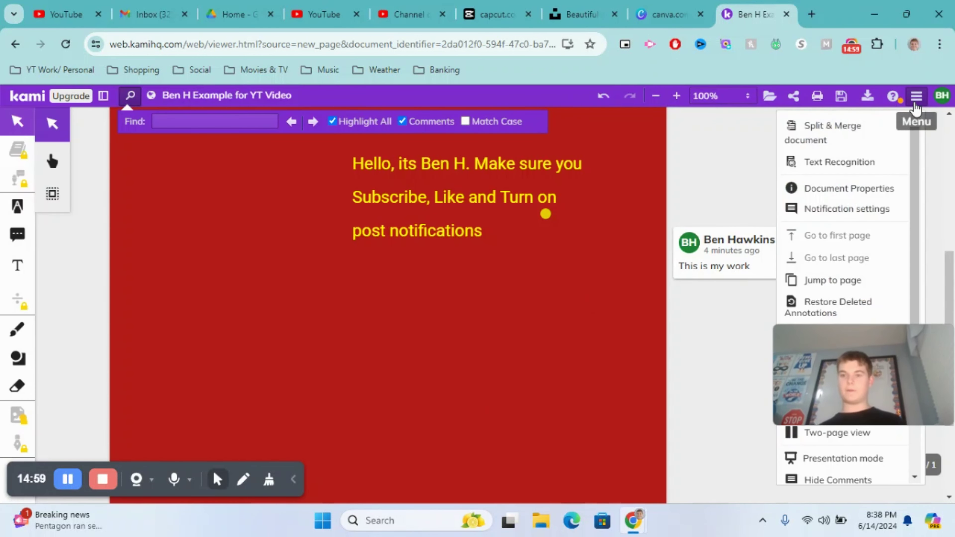
left_click_drag(861, 372, 554, 344)
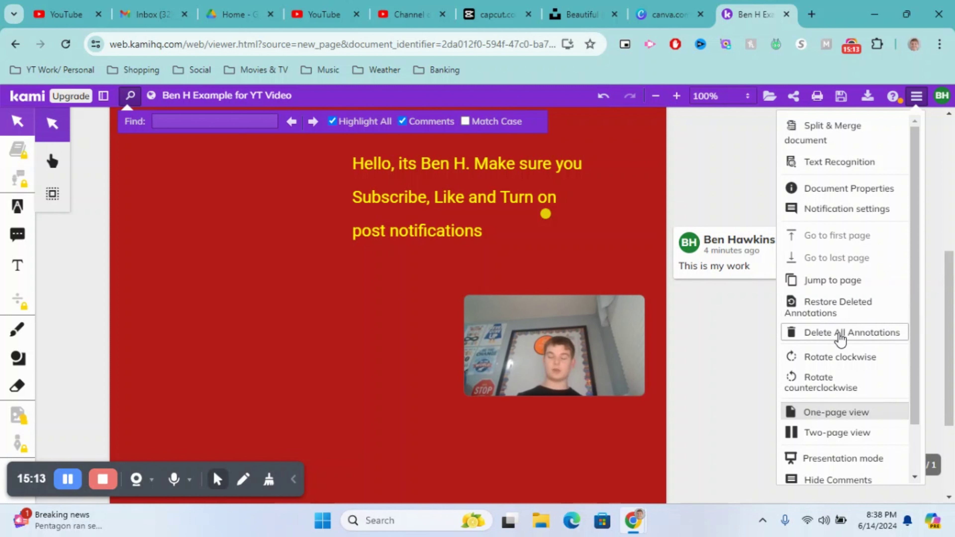
left_click(848, 371)
left_click(847, 370)
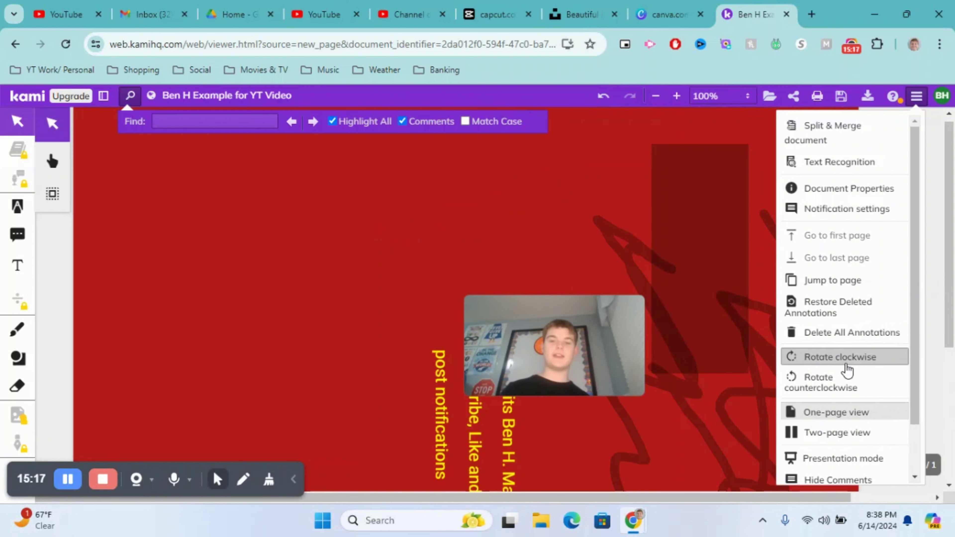
left_click(846, 365)
left_click(844, 367)
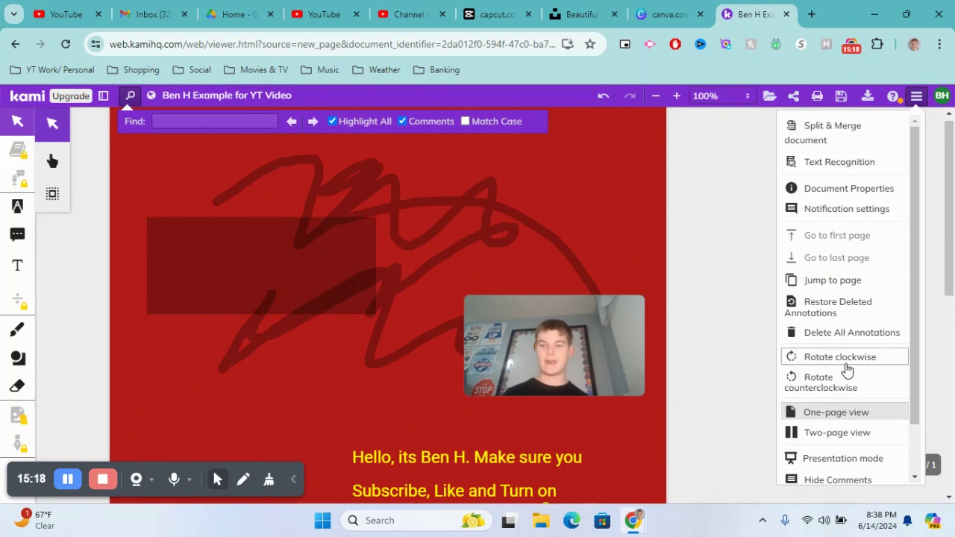
Step: Rotate the page counterclockwise in four 90-degree turns until it is upright again
left_click(838, 391)
left_click(838, 391)
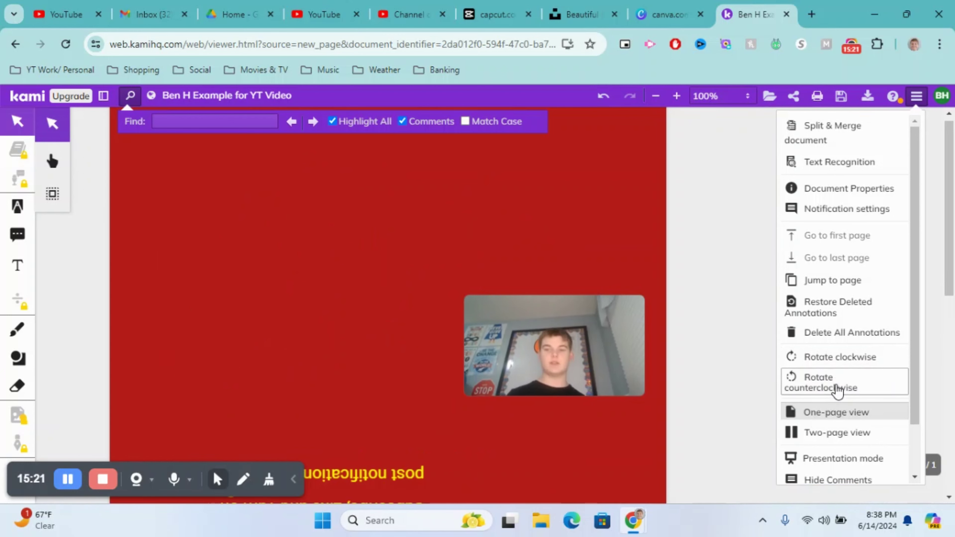
left_click(837, 392)
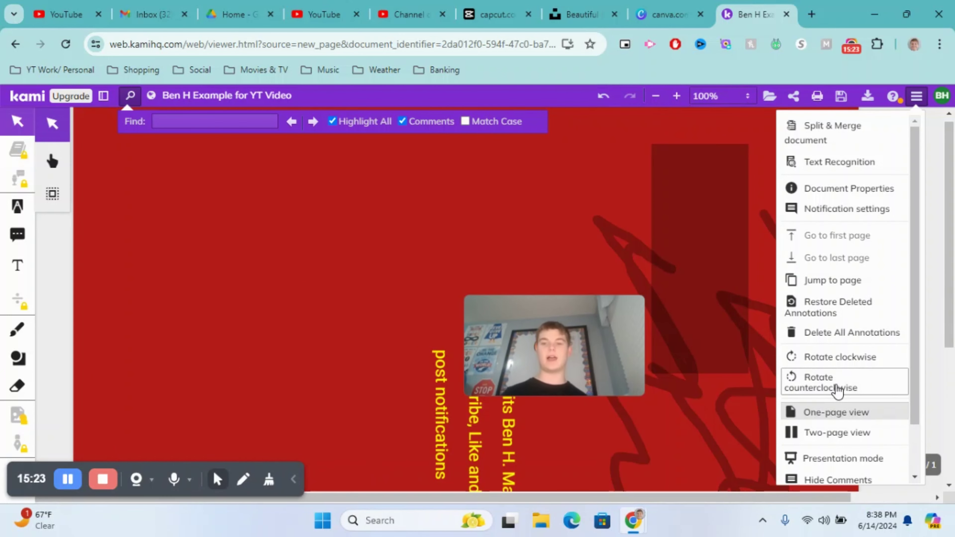
left_click(838, 391)
Step: Switch the document to two-page view and return it to one-page view
scroll(848, 428, "down", 2)
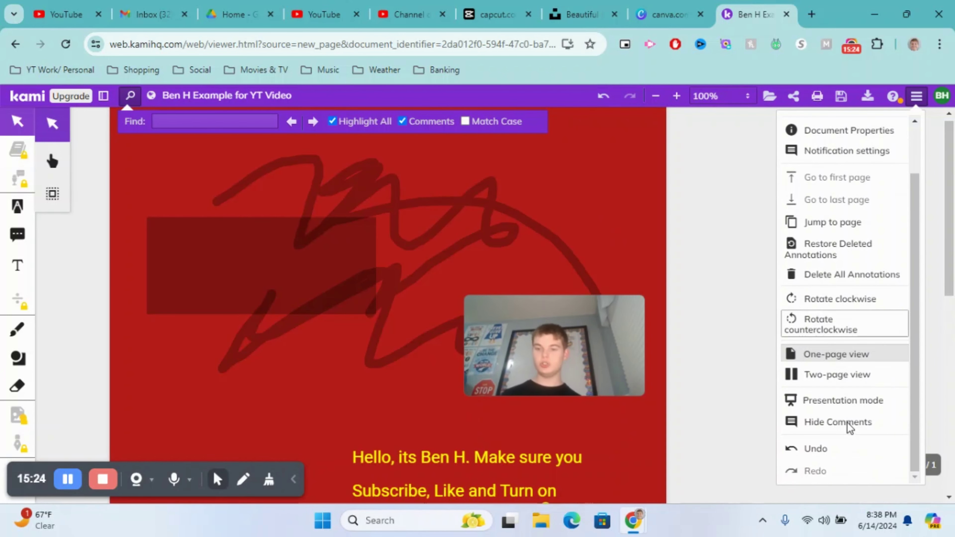
left_click(844, 376)
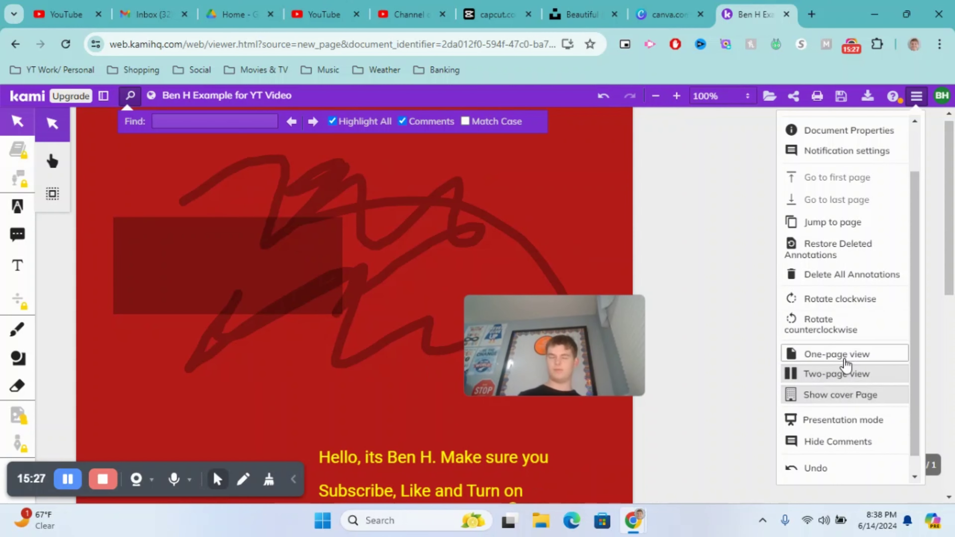
left_click(844, 359)
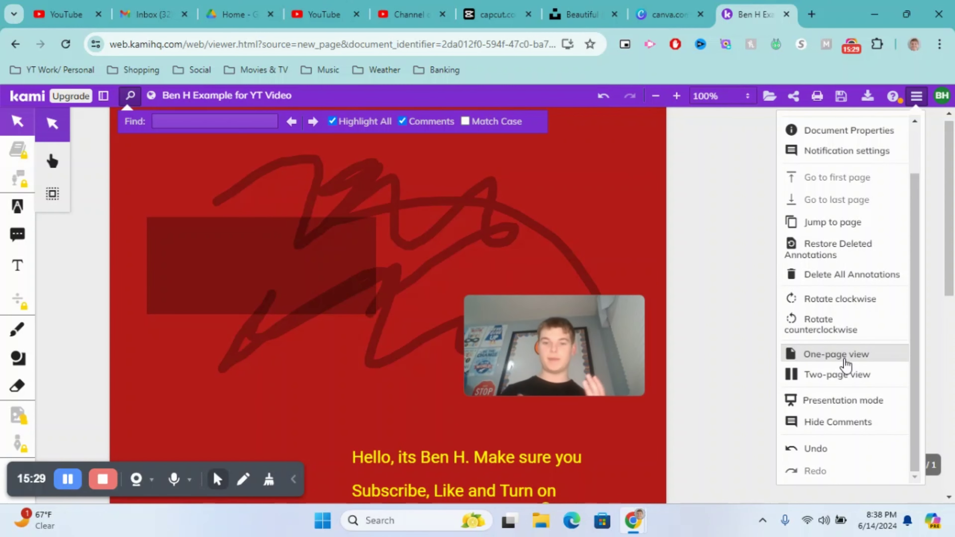
Step: Start presentation mode, expand its annotation tools and try the red laser pointer on the page
left_click(848, 400)
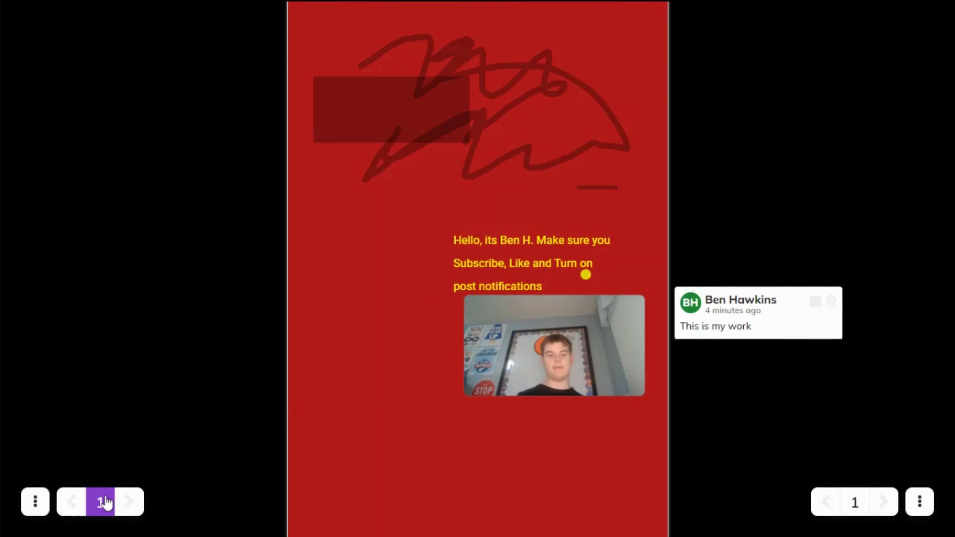
left_click(36, 506)
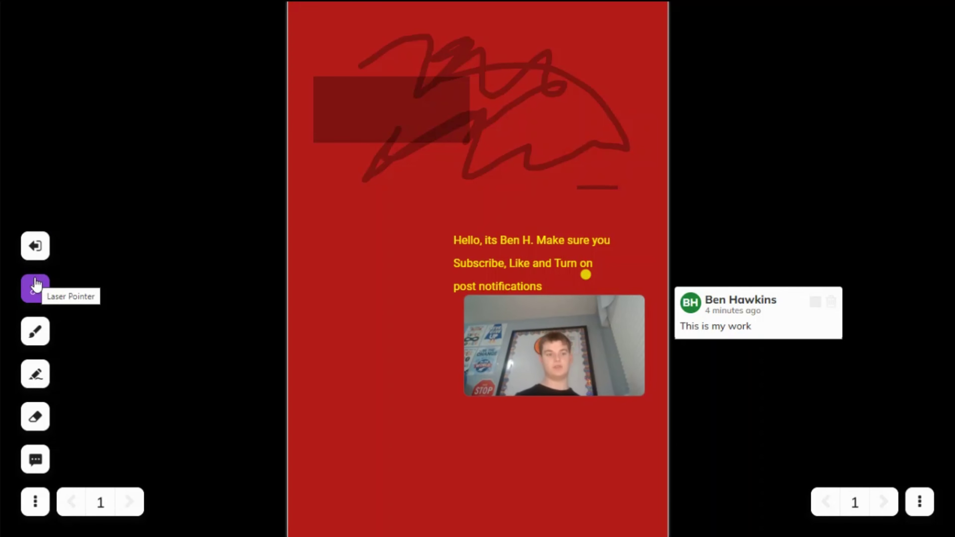
left_click(36, 288)
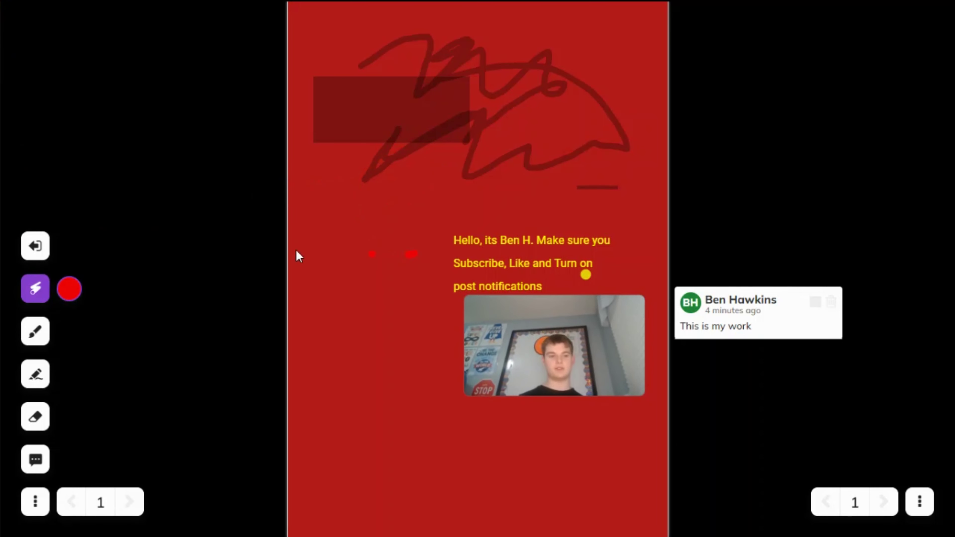
Step: Draw a thin red freehand loop beside the yellow text and a yellow highlighter zigzag below it
left_click(45, 333)
mouse_move(326, 254)
left_mouse_down()
mouse_move(388, 254)
mouse_move(348, 378)
left_mouse_up()
left_click(42, 381)
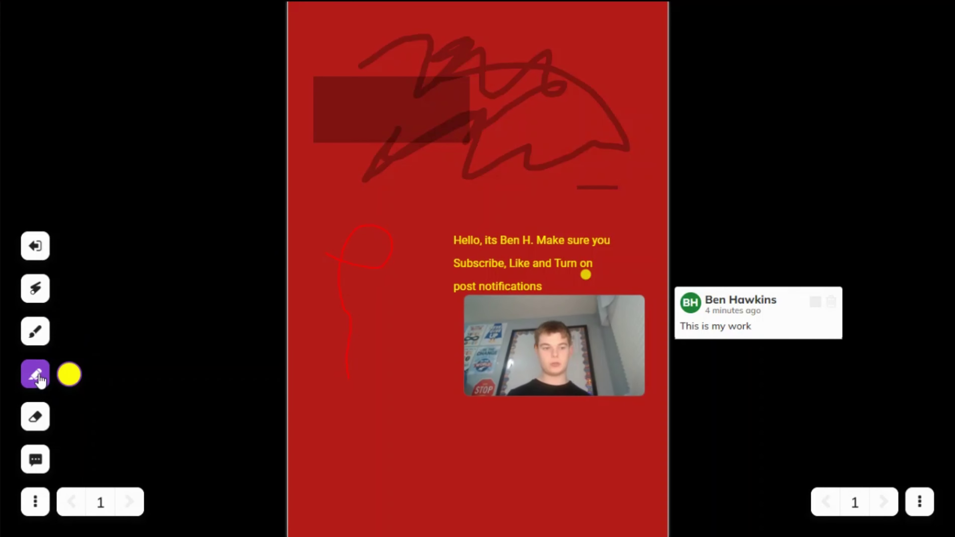
mouse_move(364, 384)
left_mouse_down()
mouse_move(386, 478)
mouse_move(415, 477)
left_mouse_up()
Step: Erase the red and yellow strokes, plus the dark scribbles, rectangle and short line on the upper part of the page
left_click(39, 428)
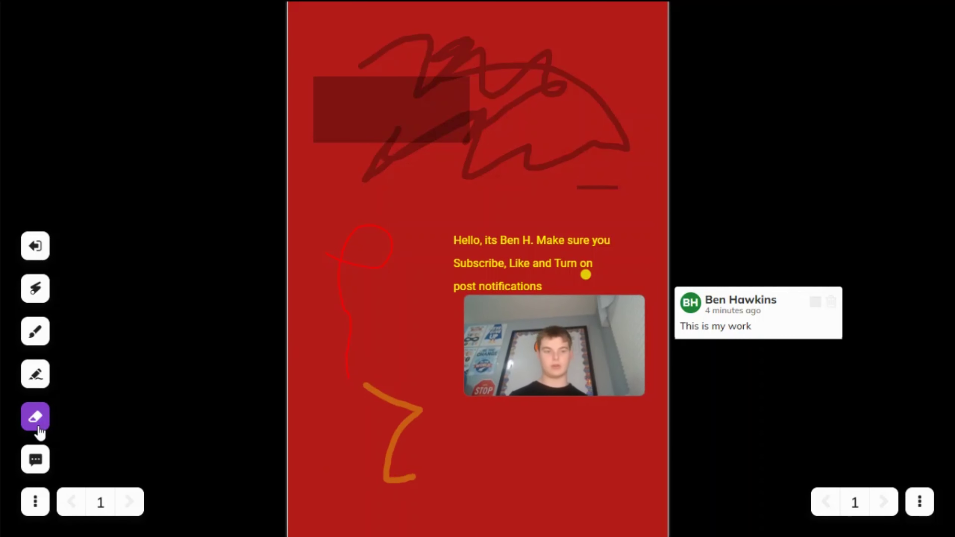
left_click_drag(362, 362, 398, 419)
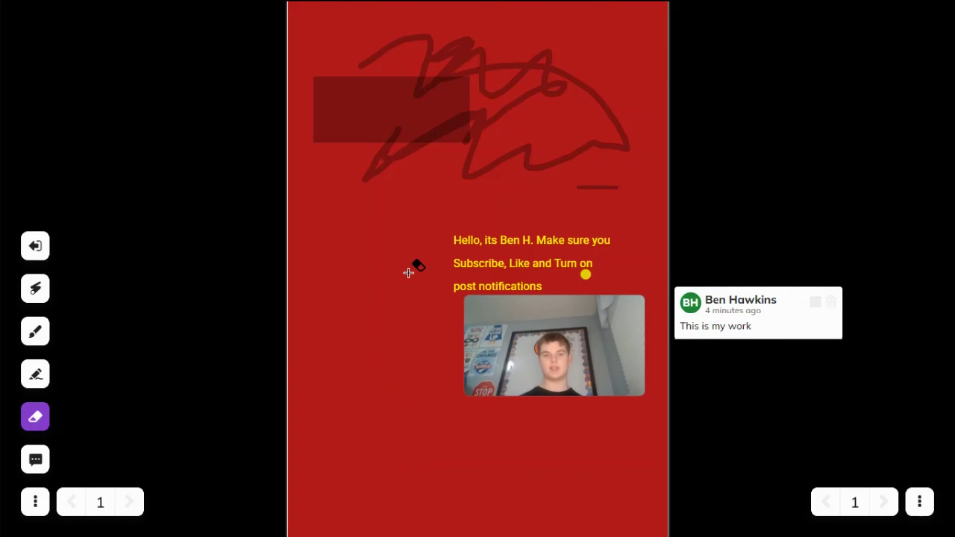
left_click_drag(409, 271, 492, 154)
left_click_drag(632, 207, 615, 180)
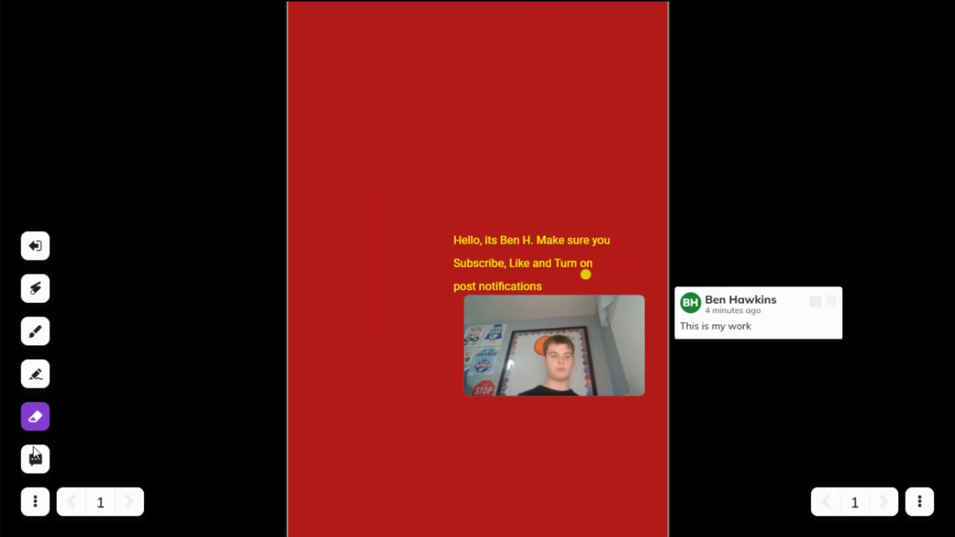
Step: Toggle the comments off and back on, and exit presentation mode
left_click(37, 464)
left_click(37, 464)
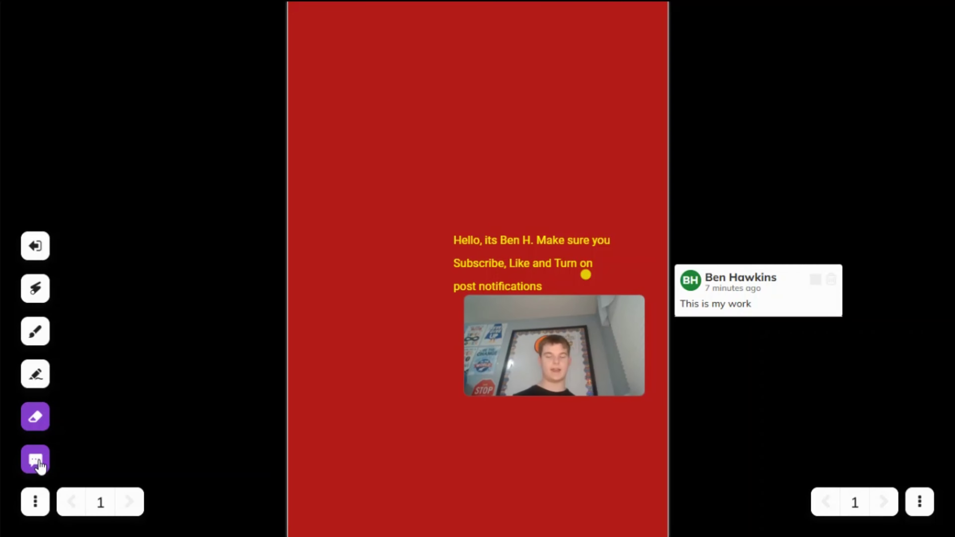
left_click(27, 246)
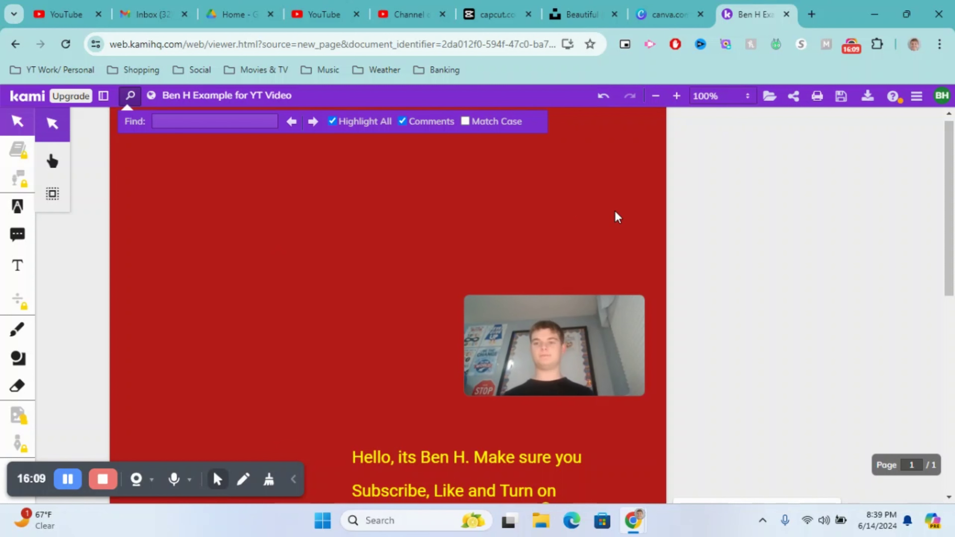
left_click(916, 96)
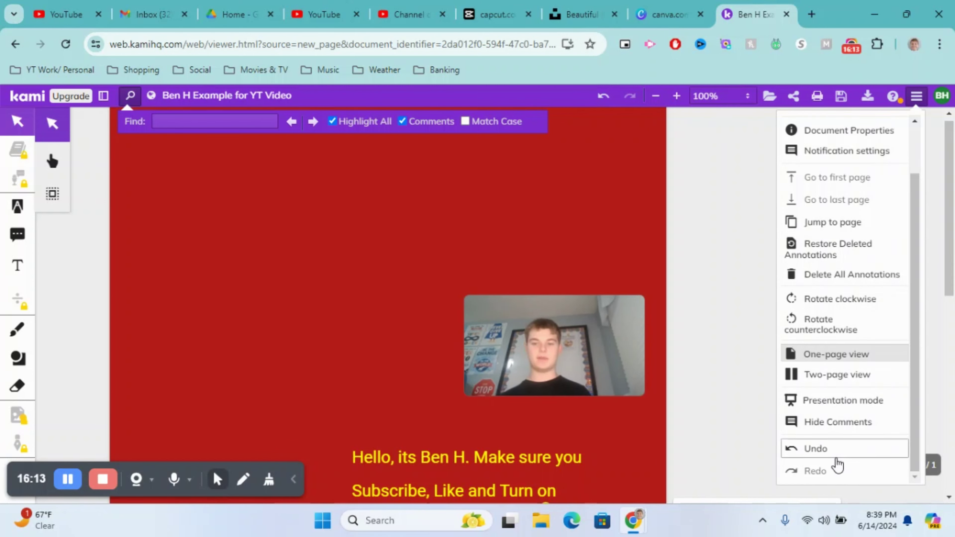
left_click(745, 413)
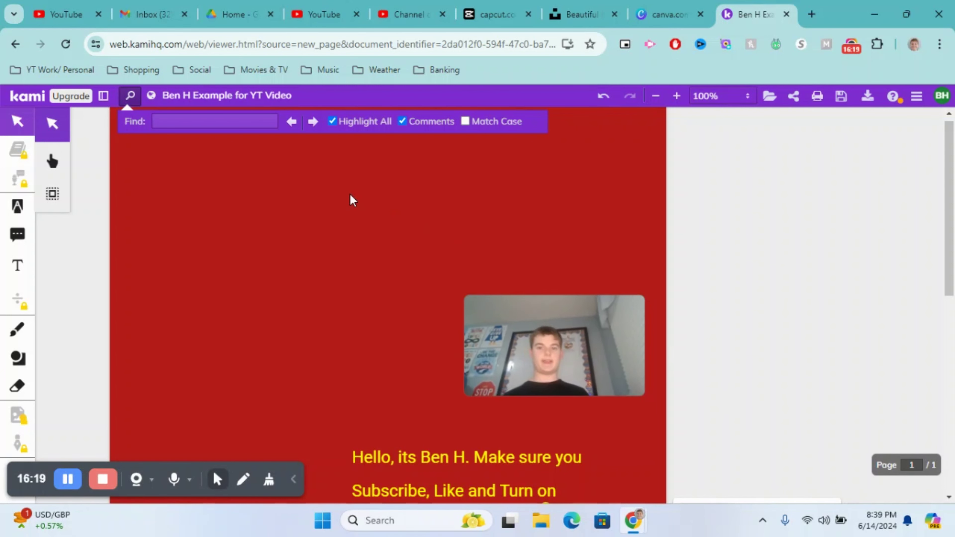
left_click(75, 107)
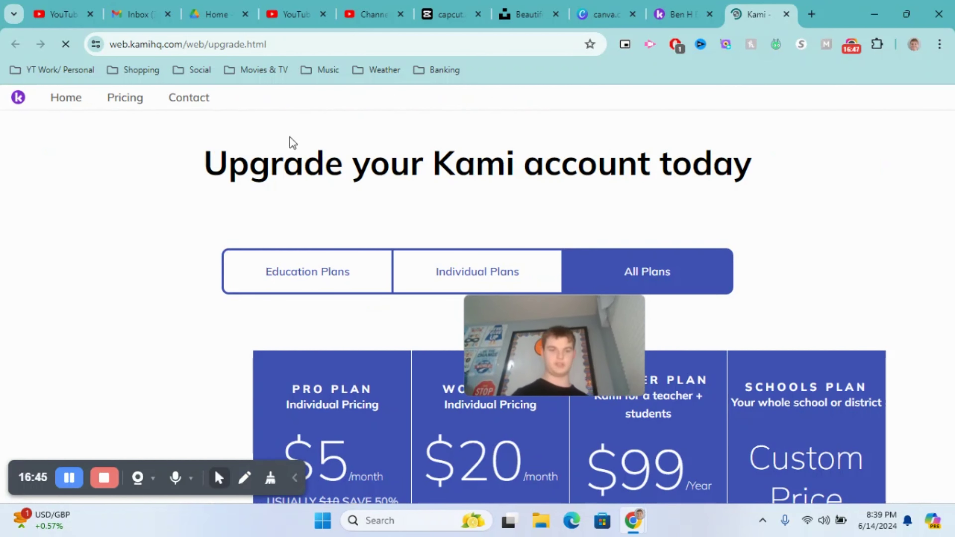
left_click_drag(532, 324, 405, 122)
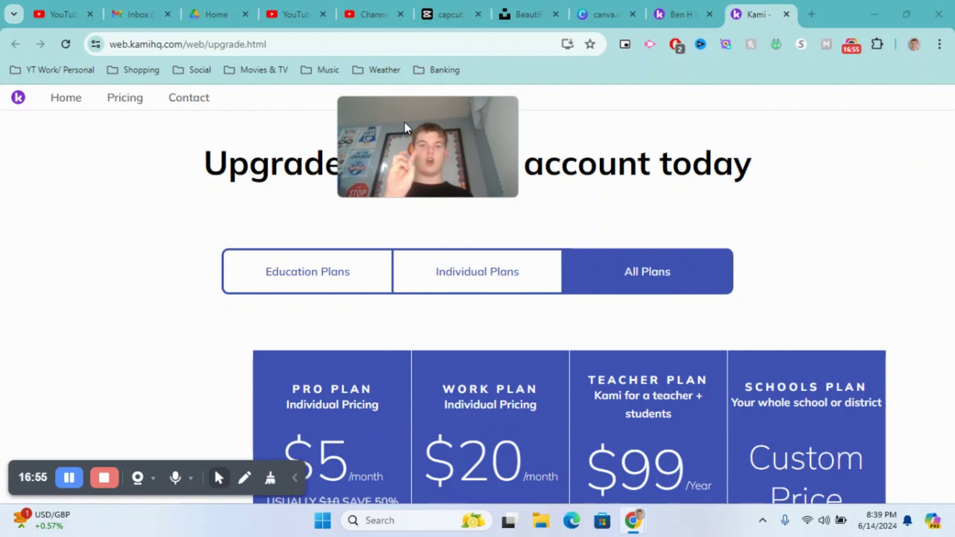
left_click(323, 280)
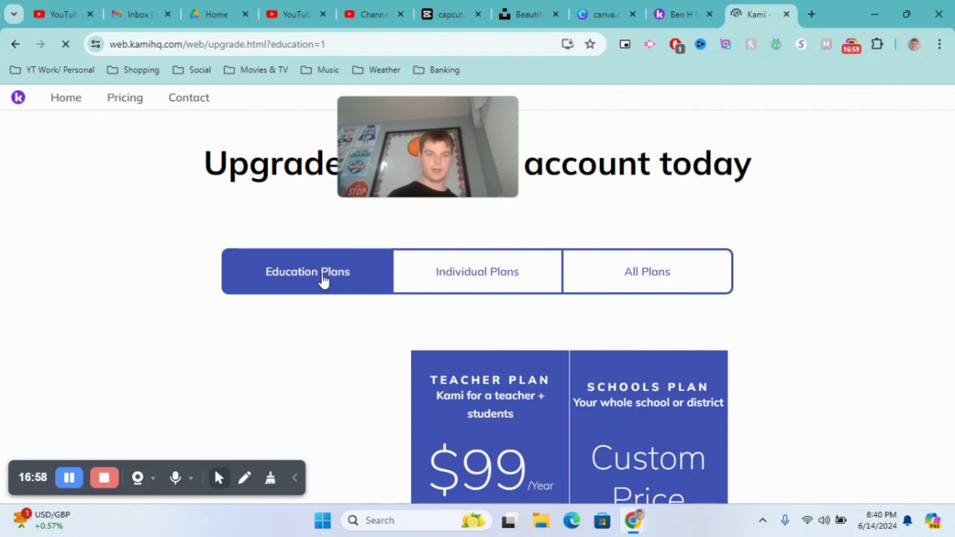
scroll(323, 280, "down", 3)
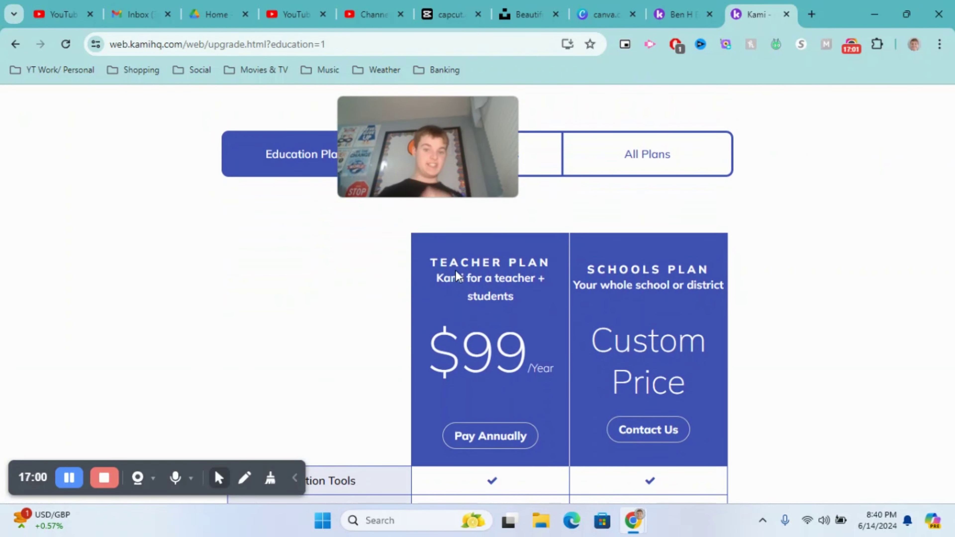
Step: Compare the prices, features and payment options of the Teacher and Schools plans, down to the guarantee and purchase-order information
scroll(533, 301, "down", 1)
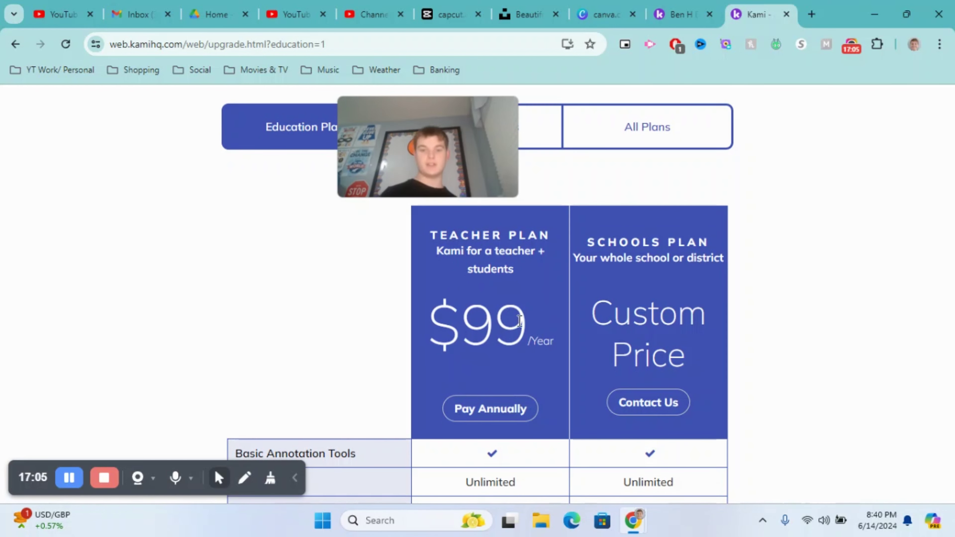
scroll(500, 353, "down", 1)
scroll(499, 353, "down", 3)
scroll(506, 269, "up", 3)
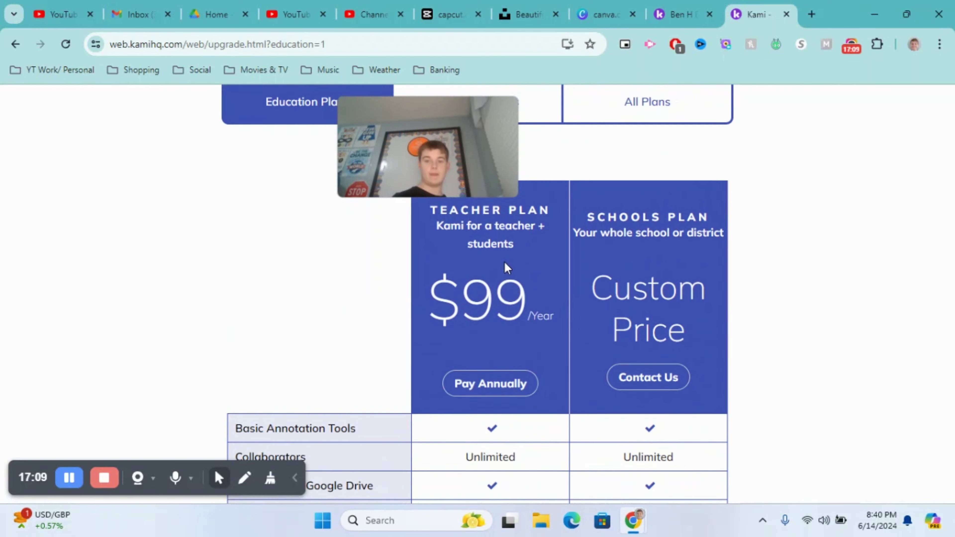
scroll(504, 262, "up", 1)
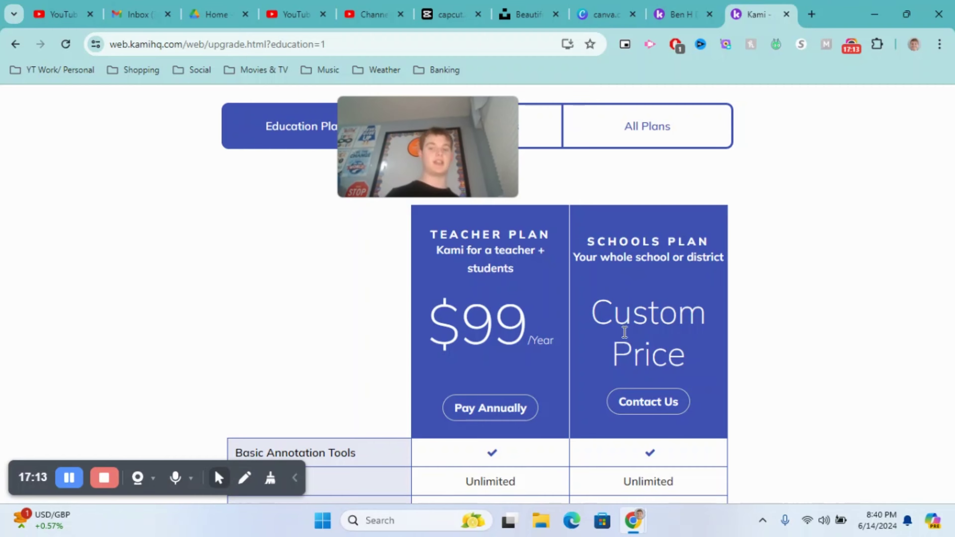
scroll(620, 312, "down", 2)
scroll(629, 356, "down", 10)
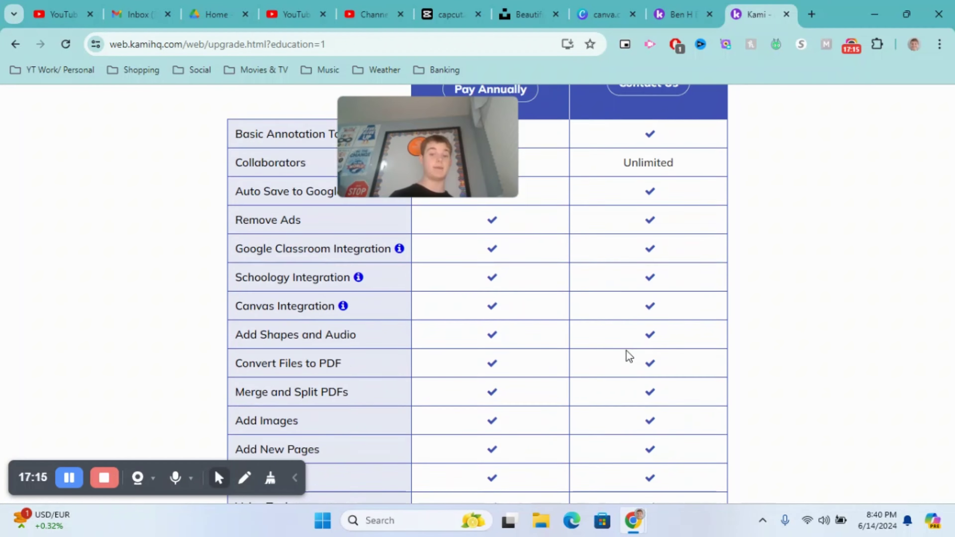
scroll(627, 351, "down", 8)
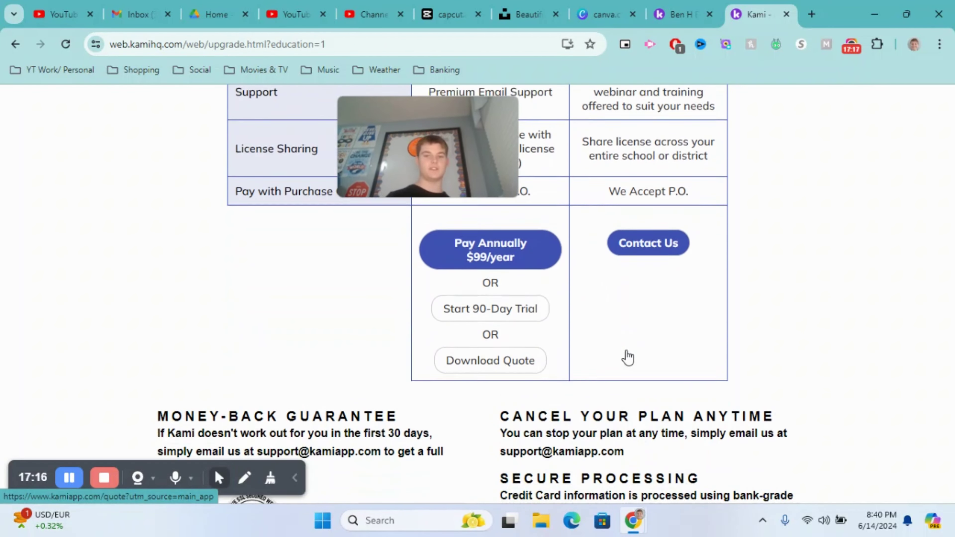
scroll(627, 351, "up", 7)
scroll(627, 351, "down", 9)
scroll(627, 351, "up", 15)
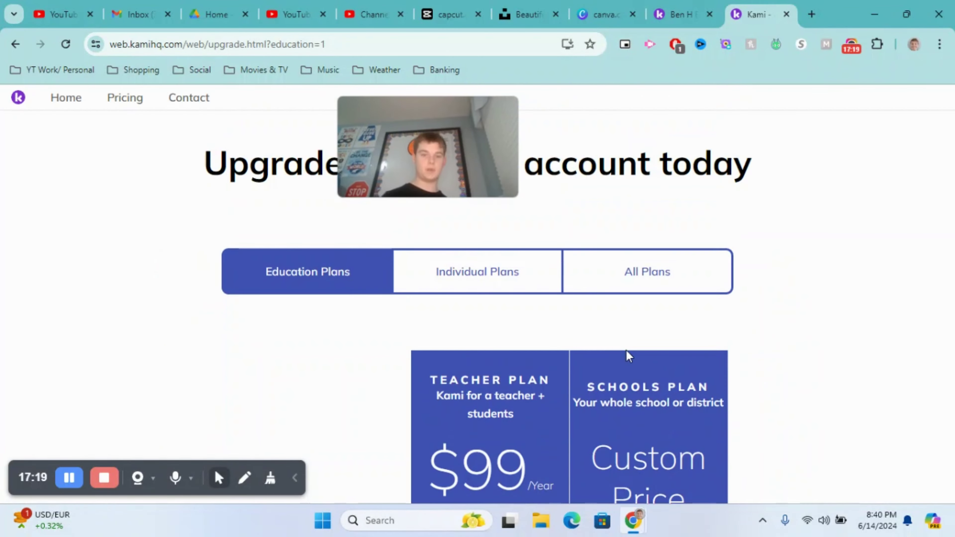
scroll(527, 307, "down", 6)
scroll(528, 306, "down", 10)
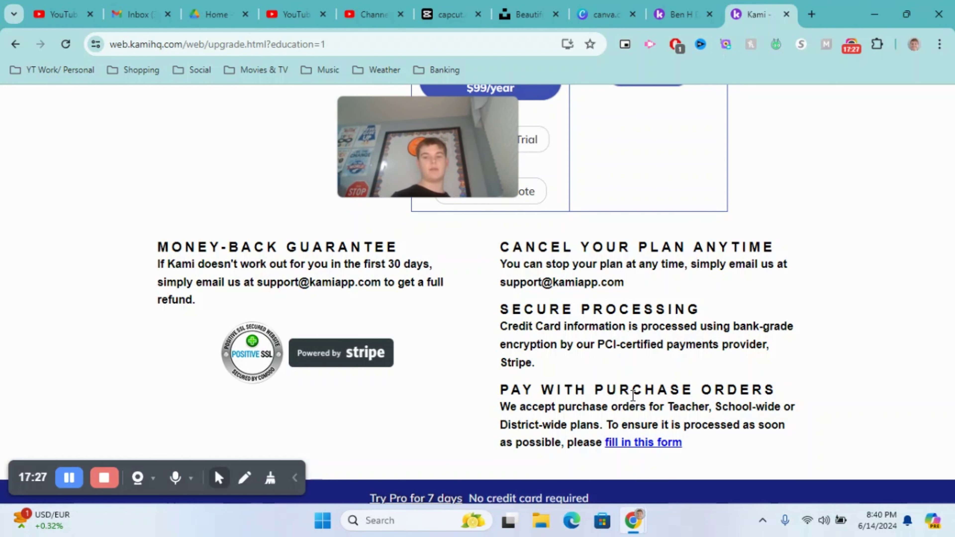
scroll(632, 397, "up", 15)
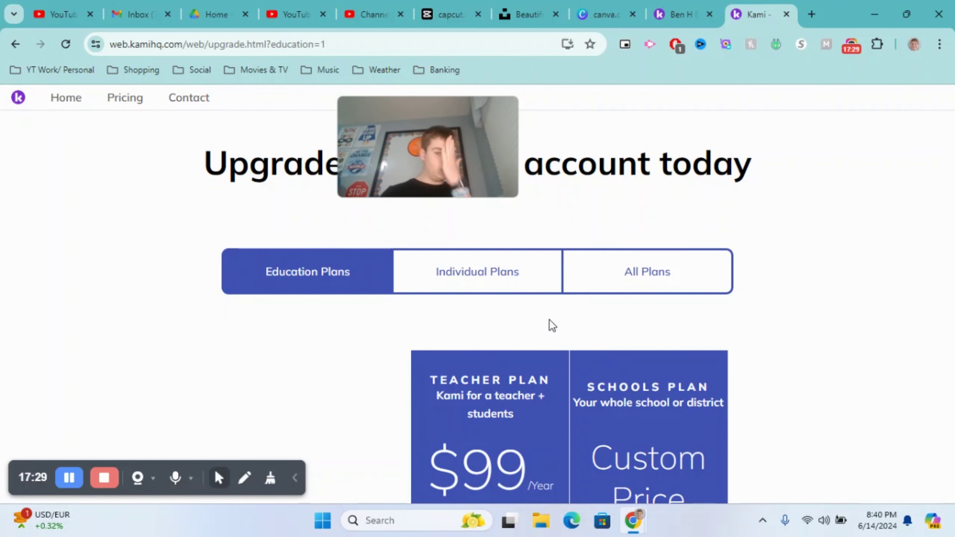
Step: Show the Individual Plans and compare the pricing, features and payment options of the Pro and Work plans
left_click(488, 276)
scroll(542, 347, "down", 4)
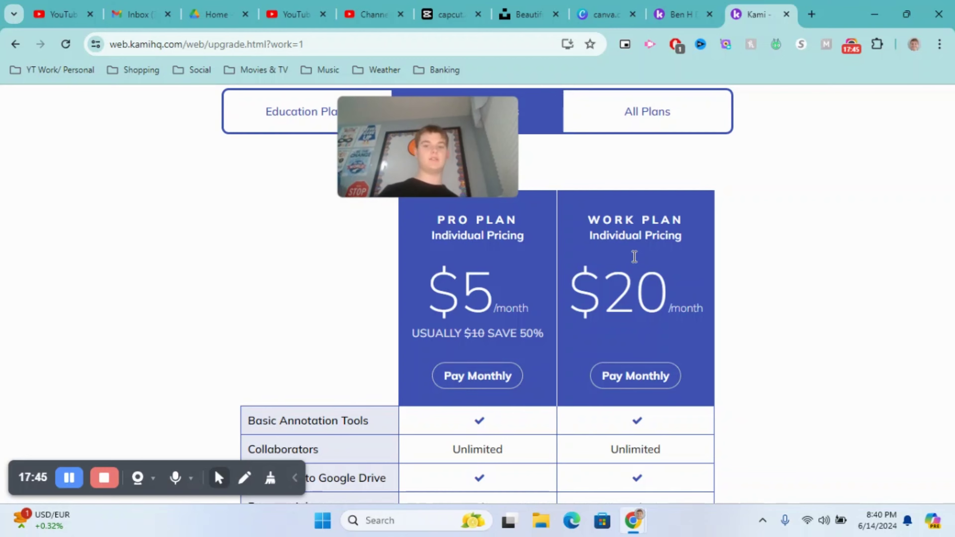
scroll(643, 372, "down", 10)
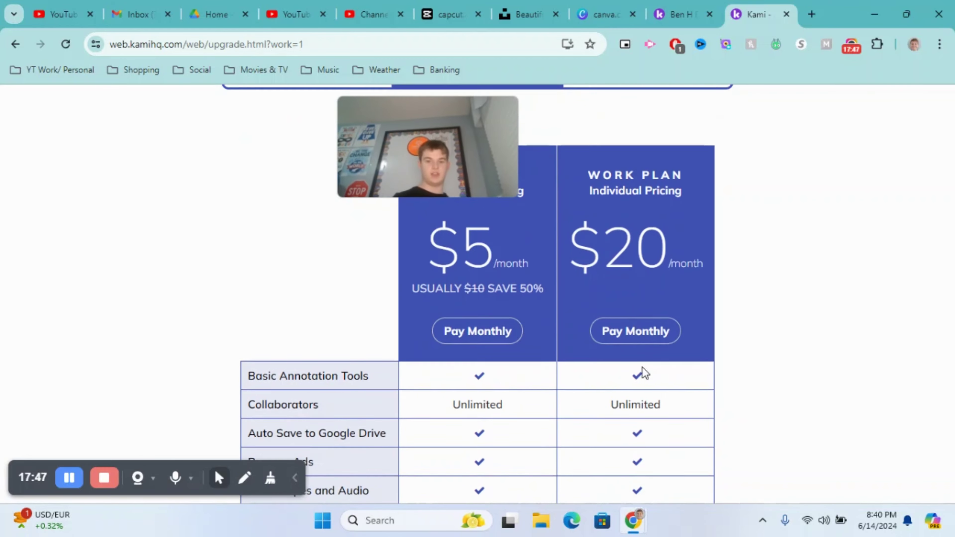
scroll(644, 371, "down", 5)
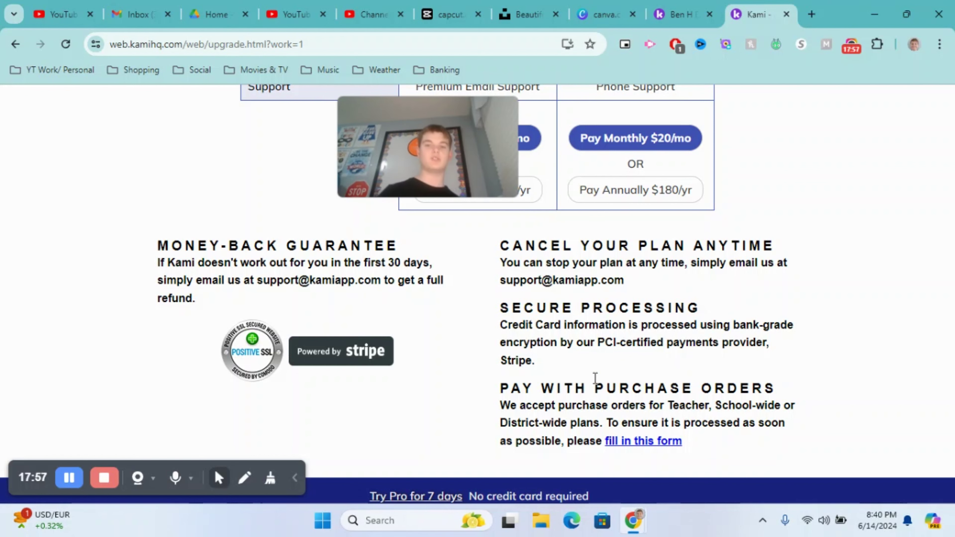
scroll(615, 342, "up", 15)
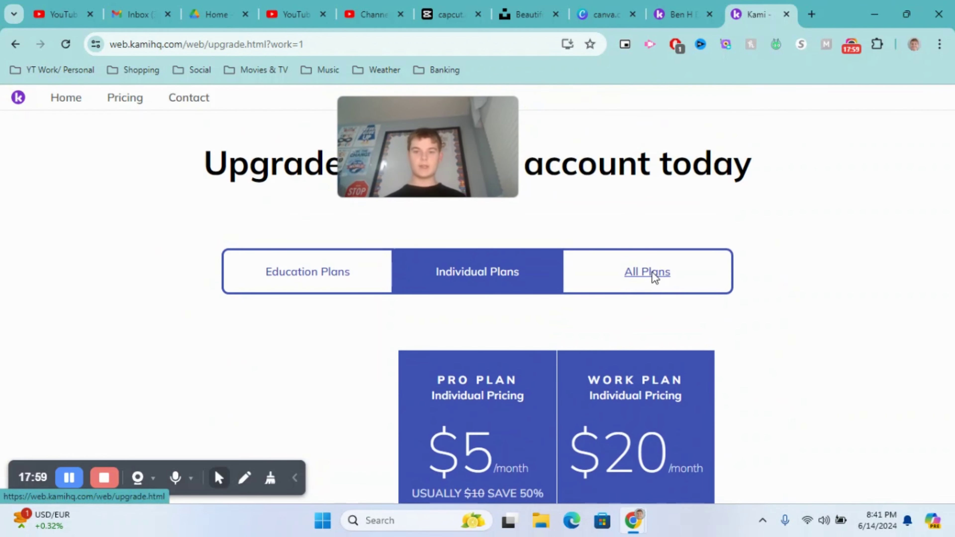
Step: Show All Plans and compare the Pro, Work, Teacher and Schools plans feature by feature
left_click(655, 277)
scroll(536, 381, "down", 6)
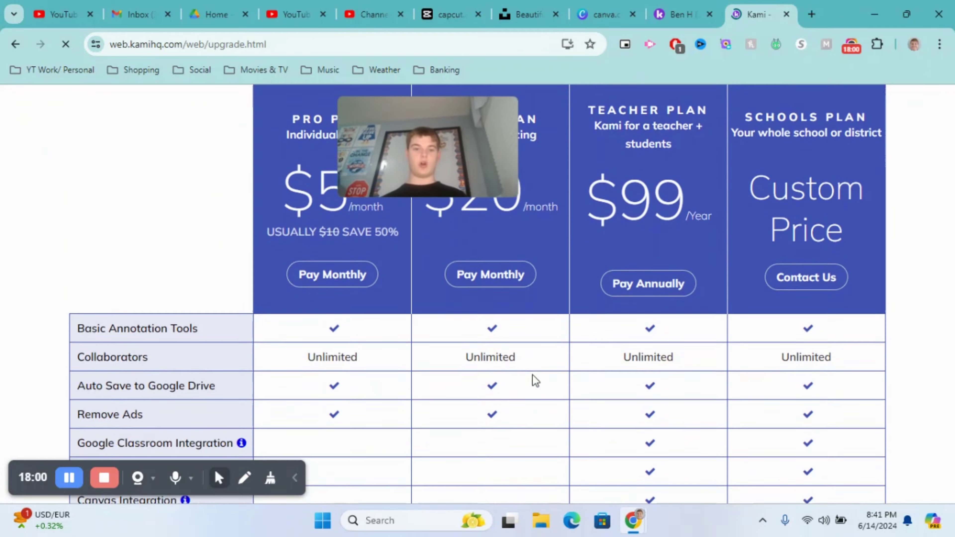
scroll(536, 381, "down", 5)
scroll(536, 381, "up", 8)
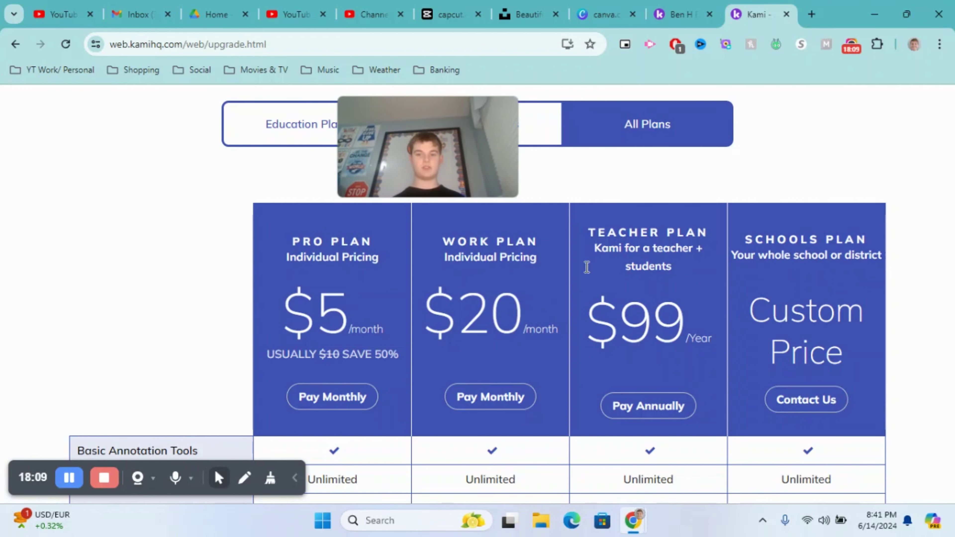
scroll(419, 305, "down", 10)
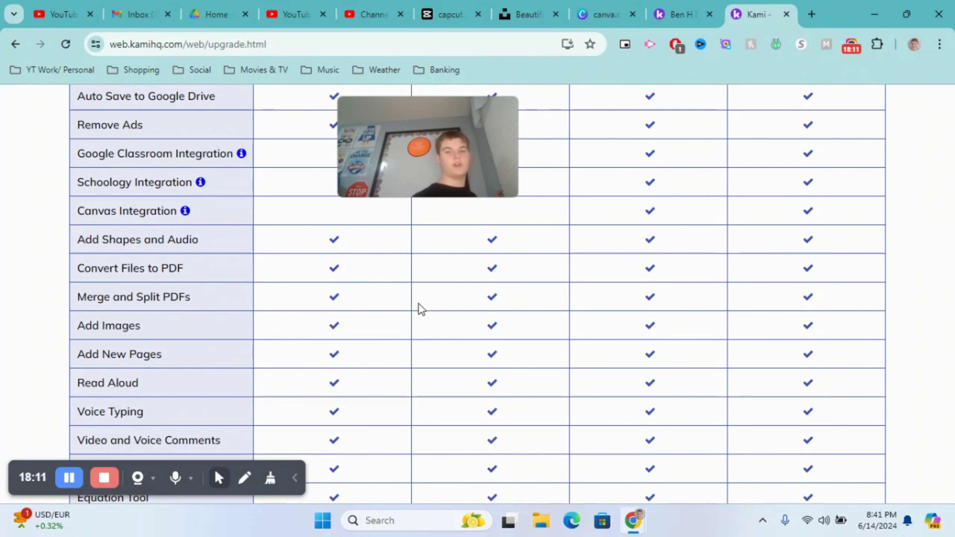
scroll(419, 304, "down", 15)
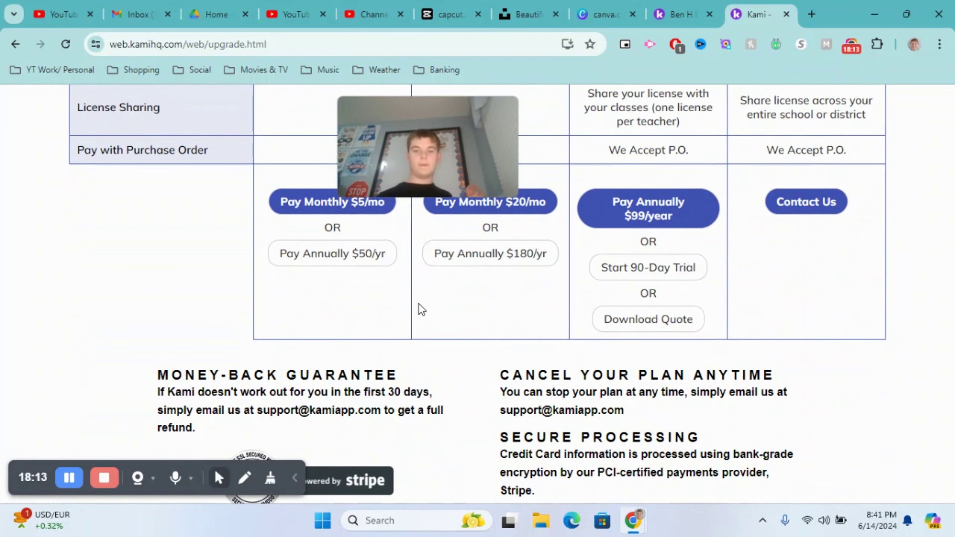
scroll(420, 304, "up", 3)
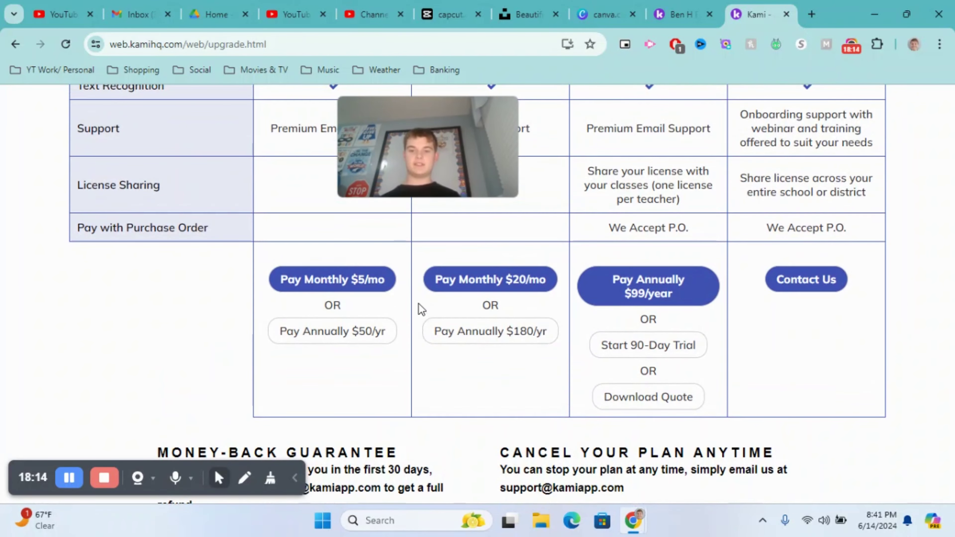
scroll(420, 305, "up", 20)
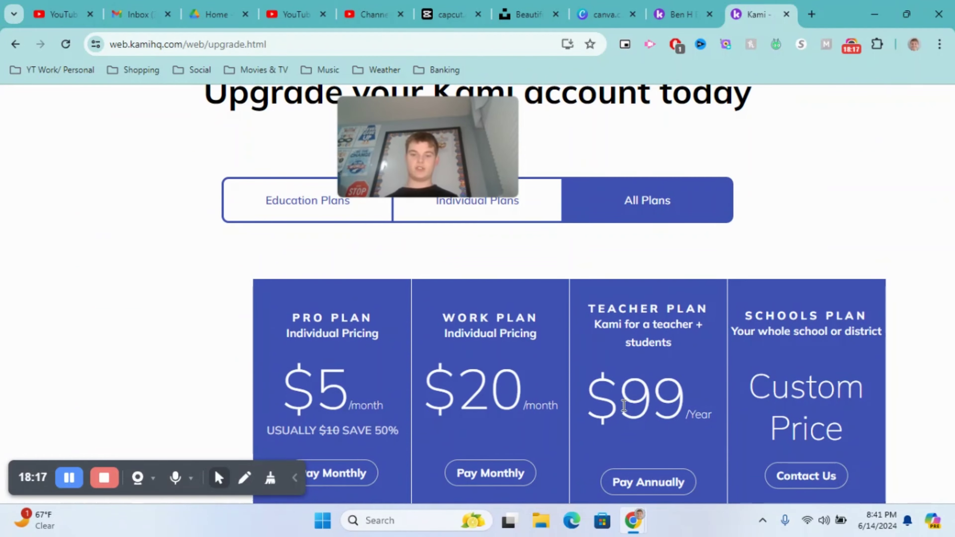
Step: Examine the Teacher plan's price, included features, trial and quote options alongside the other plans
scroll(623, 406, "down", 20)
scroll(623, 408, "up", 2)
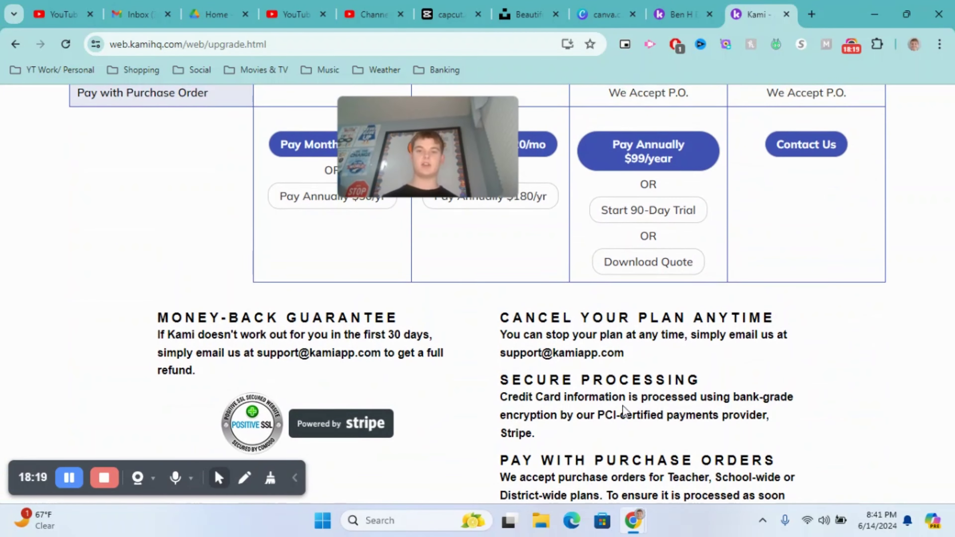
scroll(620, 310, "up", 15)
scroll(621, 310, "down", 10)
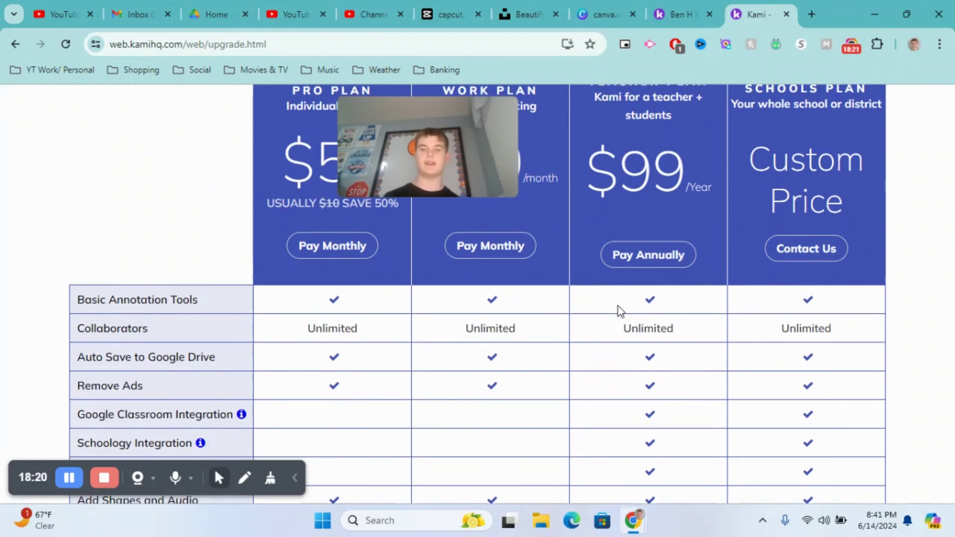
scroll(621, 312, "down", 10)
scroll(618, 313, "up", 5)
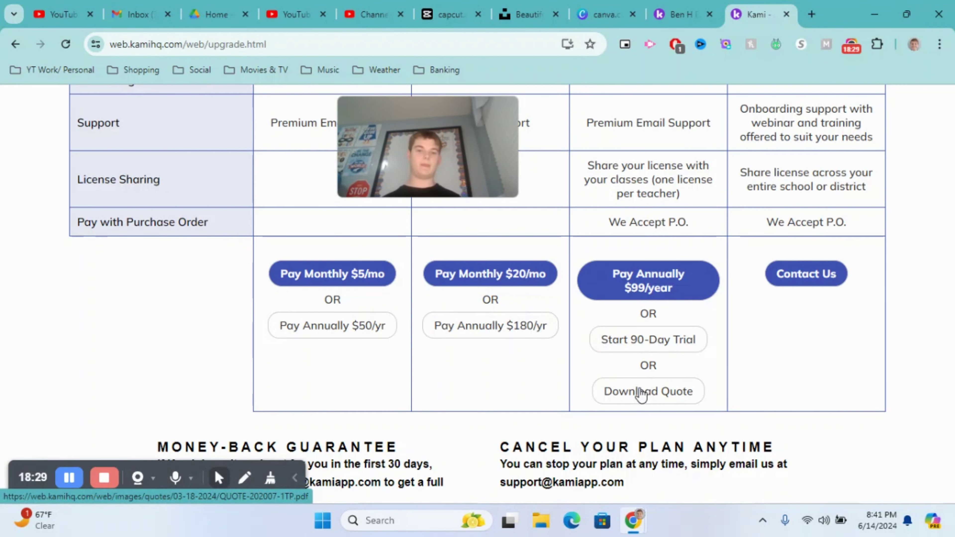
scroll(543, 342, "up", 10)
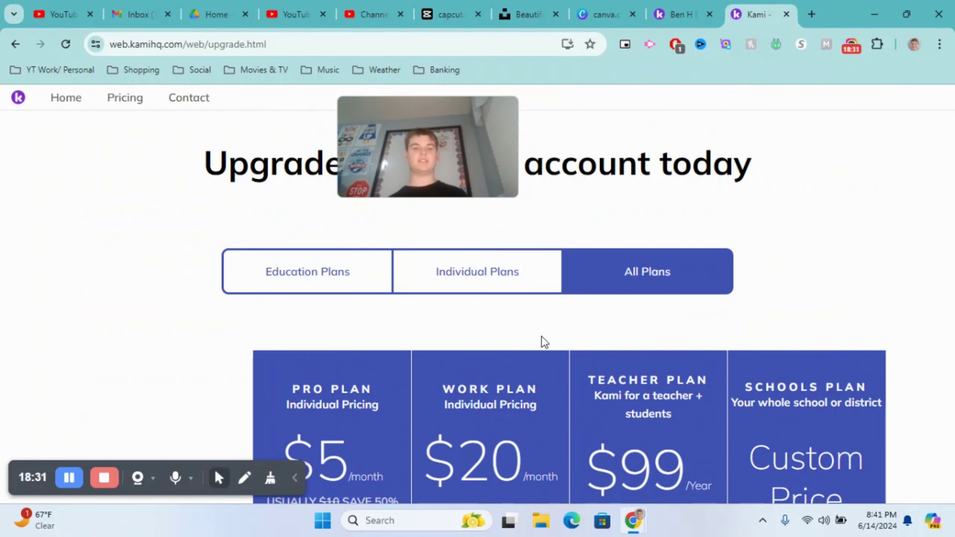
scroll(542, 338, "down", 4)
scroll(421, 389, "down", 10)
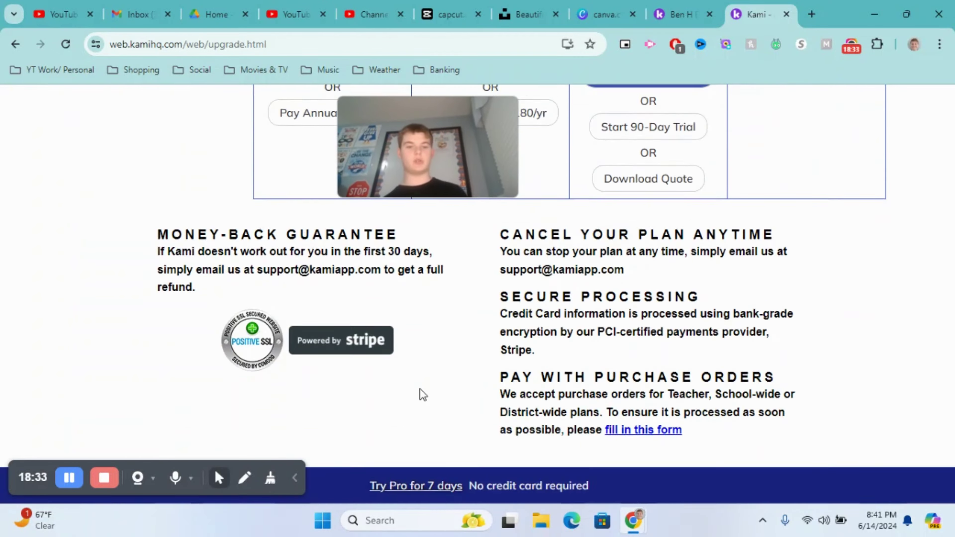
scroll(421, 389, "up", 5)
scroll(420, 389, "down", 2)
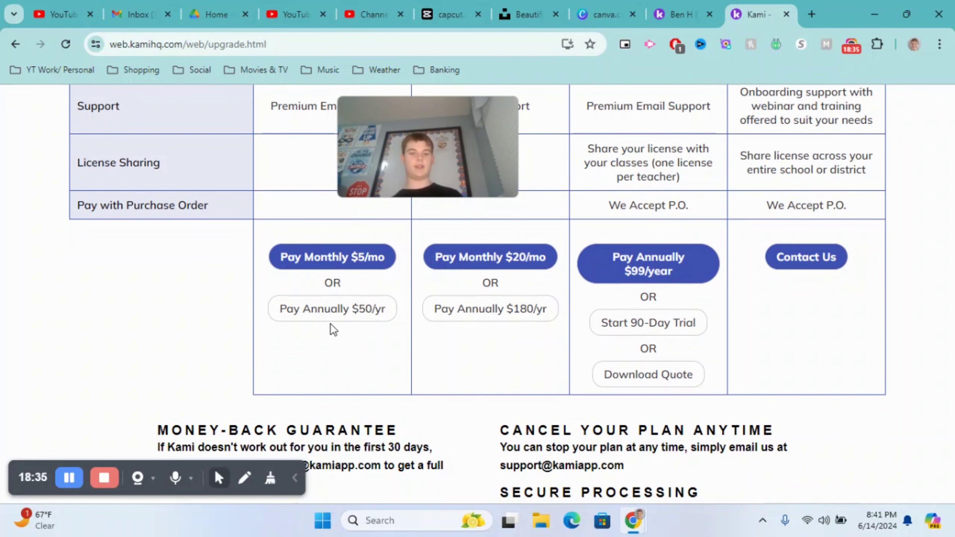
Step: Compare the monthly and annual payment options of the Pro and Work plans with their listed features
scroll(334, 314, "up", 15)
scroll(334, 314, "down", 4)
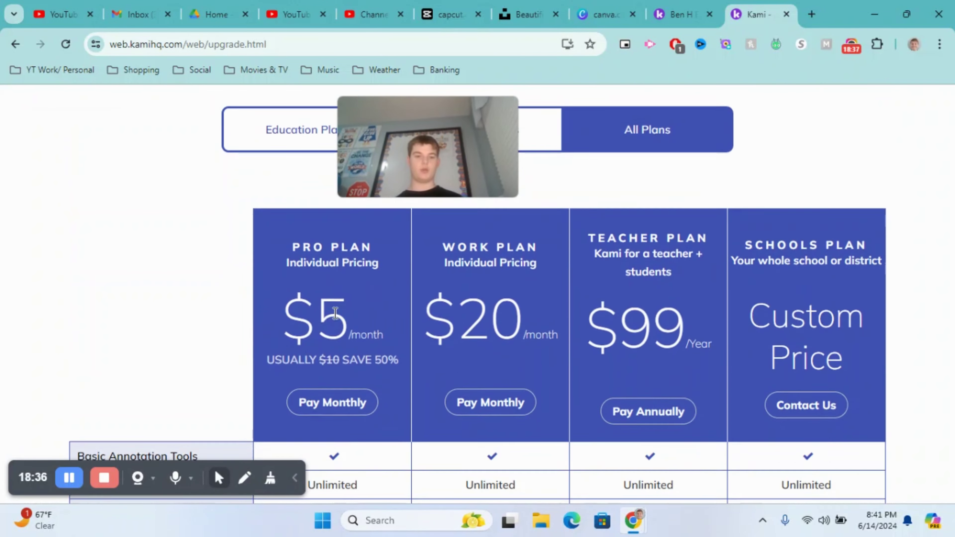
scroll(334, 313, "down", 12)
scroll(376, 301, "up", 2)
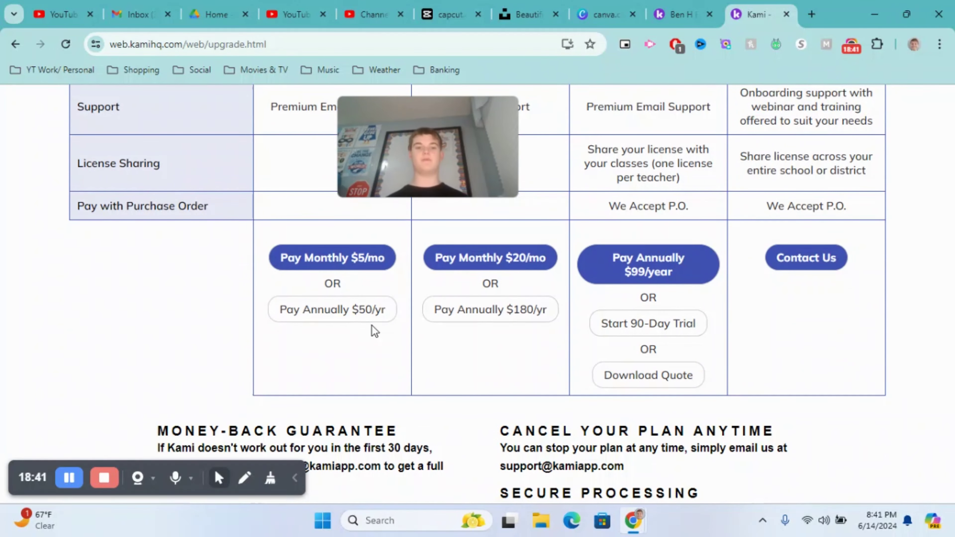
scroll(473, 312, "up", 15)
scroll(473, 312, "down", 2)
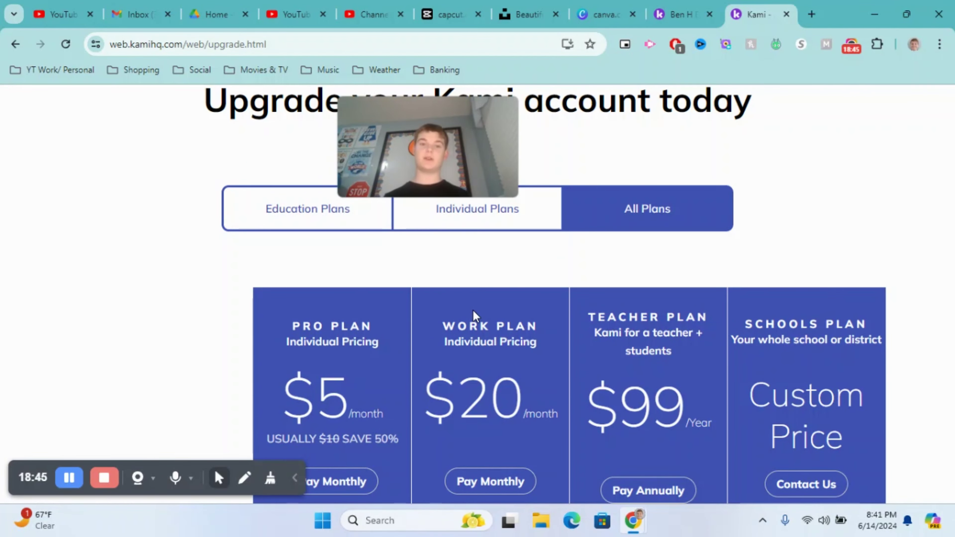
scroll(473, 312, "down", 2)
scroll(547, 367, "down", 14)
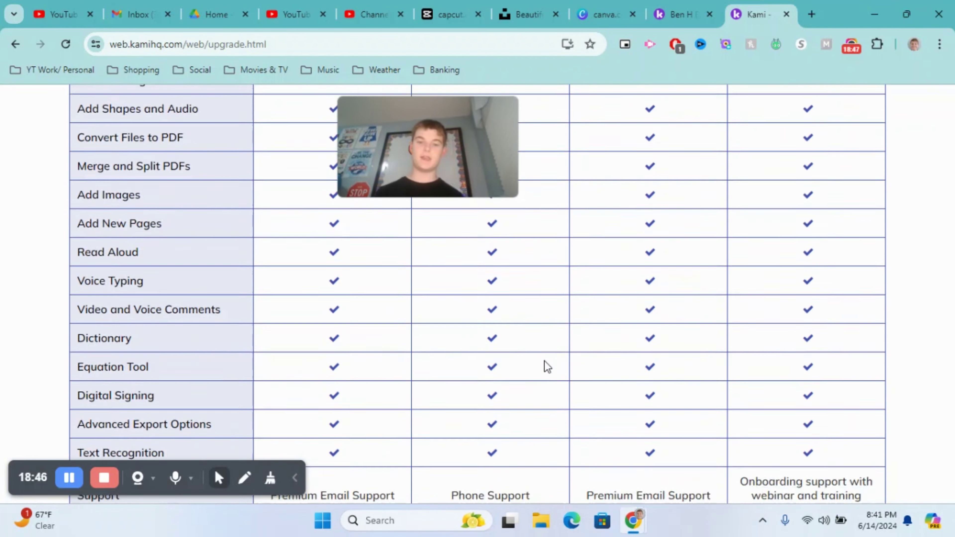
scroll(546, 367, "up", 1)
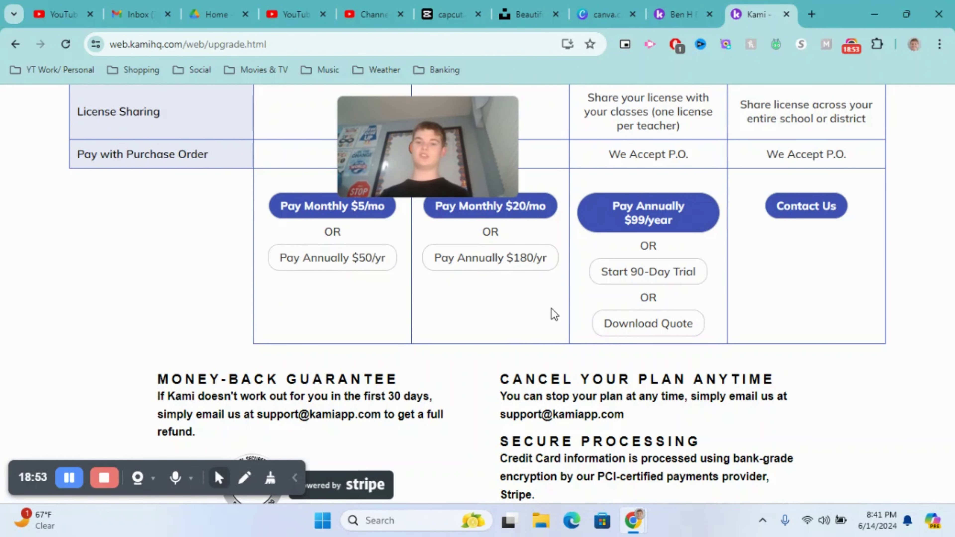
scroll(552, 311, "up", 7)
scroll(552, 310, "up", 17)
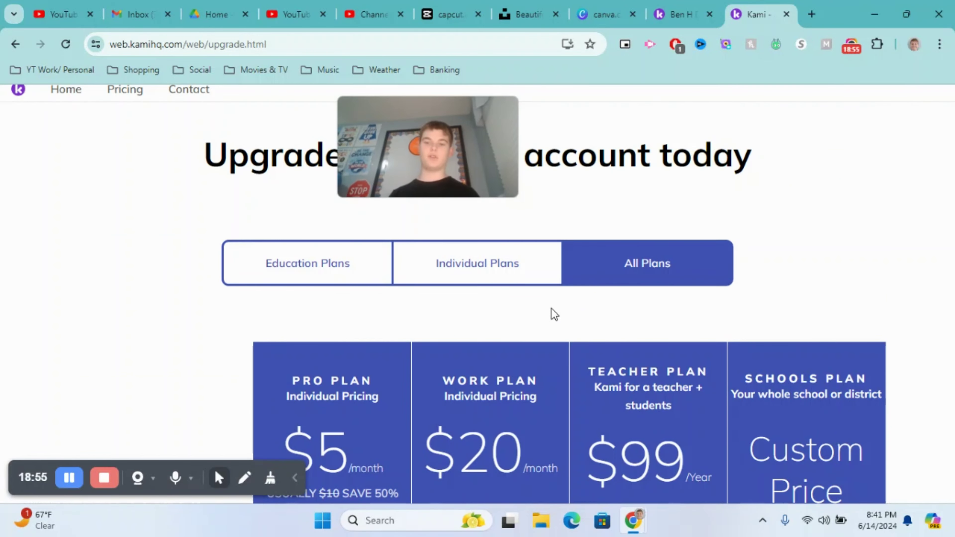
Step: Read the money-back, cancellation, secure processing and purchase-order information below the plan table, and return to the page heading
scroll(551, 307, "down", 2)
scroll(875, 293, "down", 20)
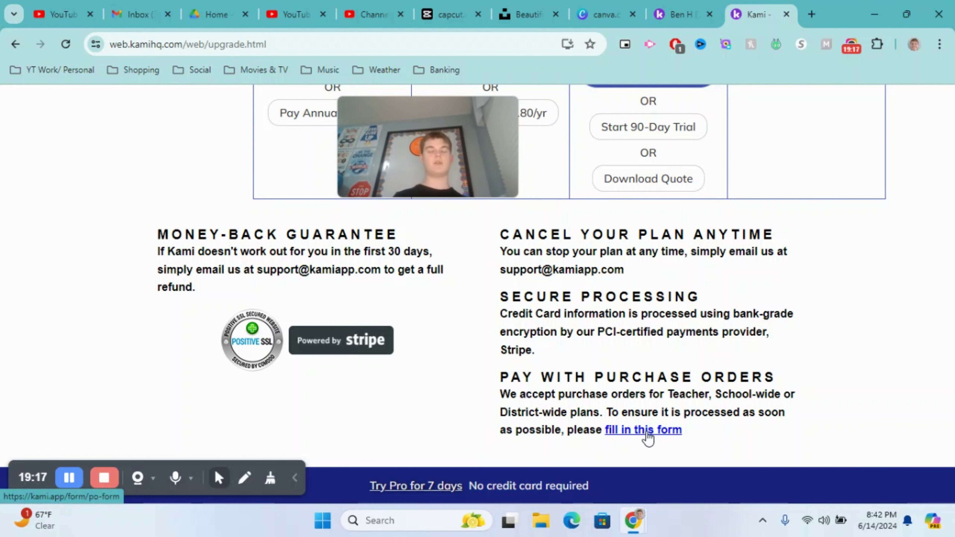
scroll(646, 438, "up", 20)
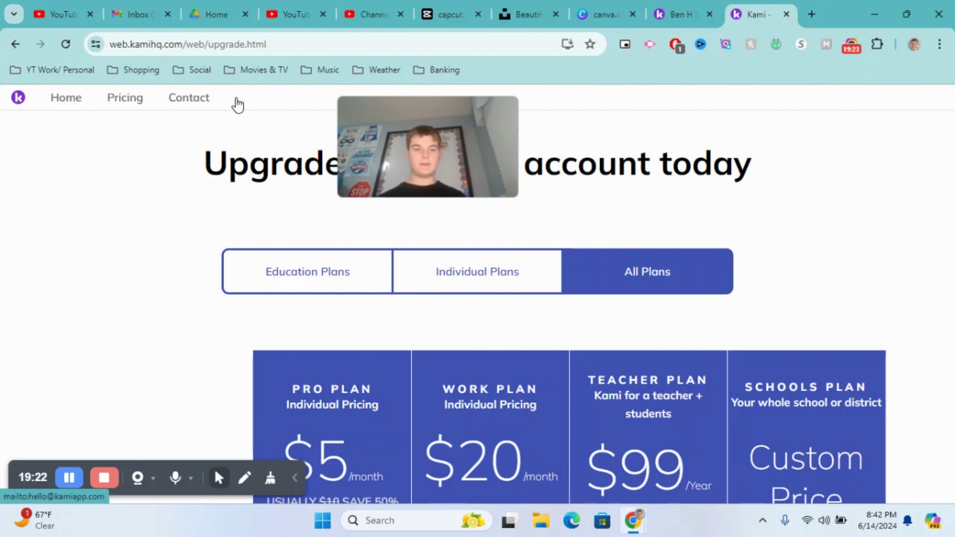
left_click_drag(354, 119, 34, 262)
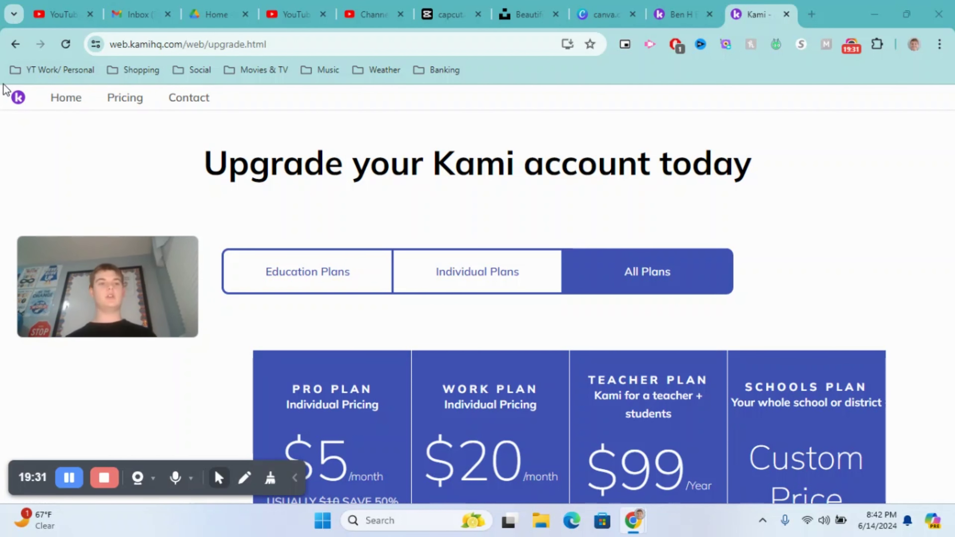
Step: Close the account upgrade page and return from the red document to Kami's home dashboard
left_click(681, 14)
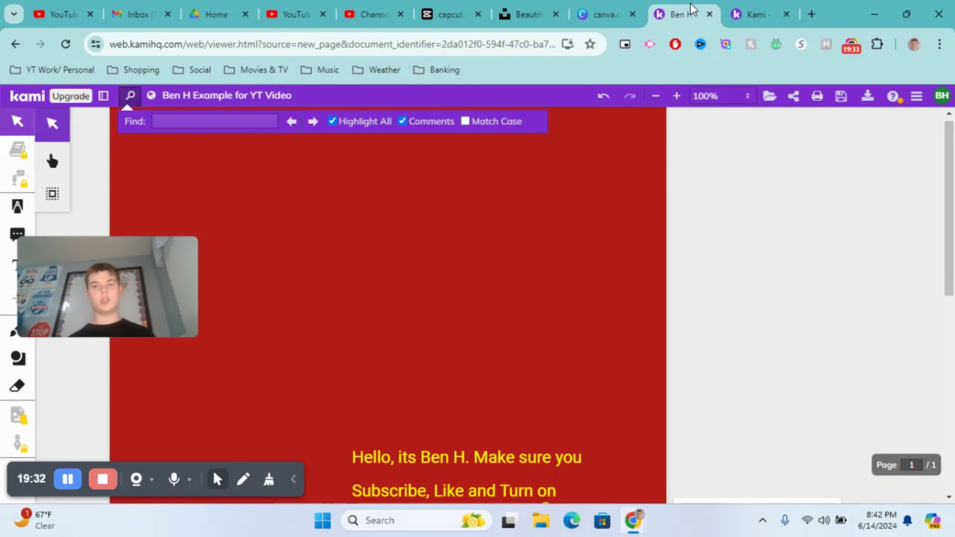
left_click(786, 14)
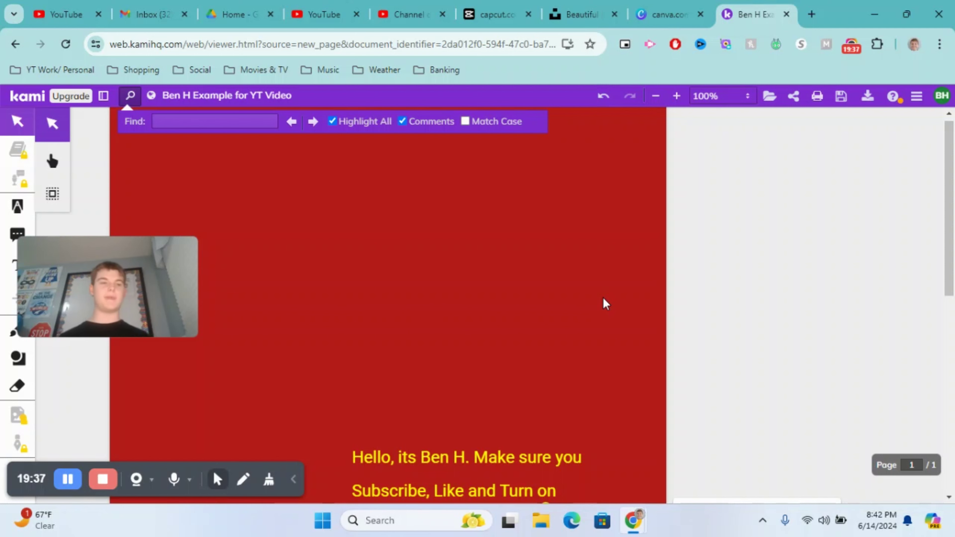
left_click(26, 99)
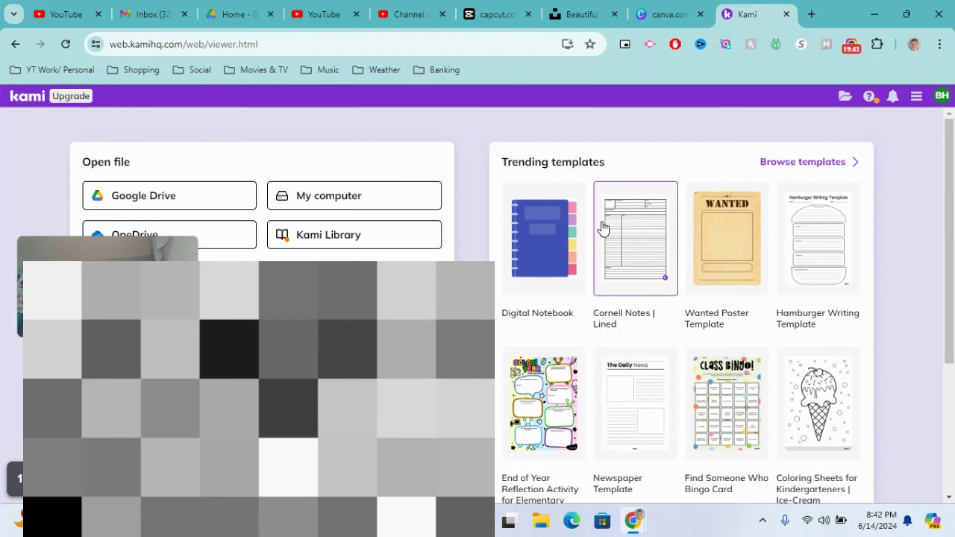
scroll(607, 239, "down", 5)
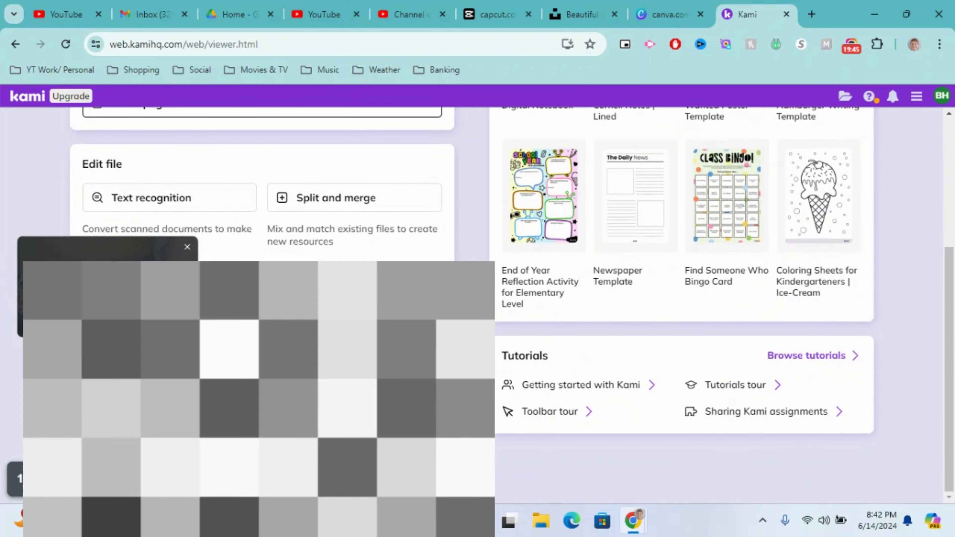
left_click_drag(121, 253, 623, 473)
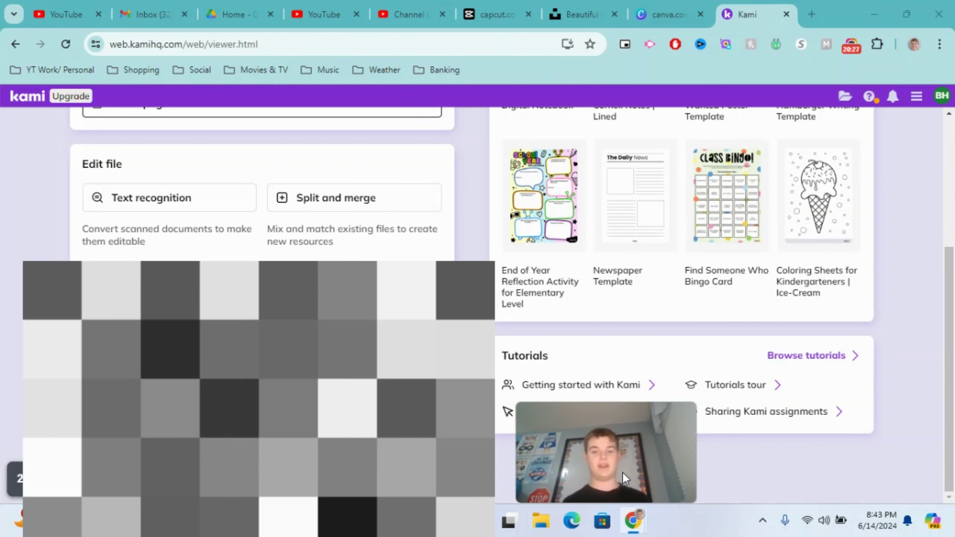
scroll(526, 357, "up", 5)
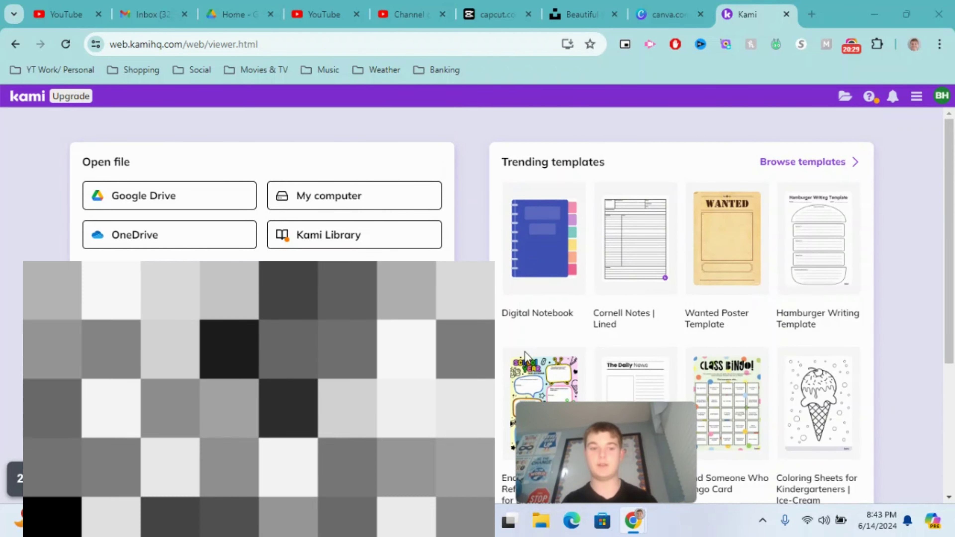